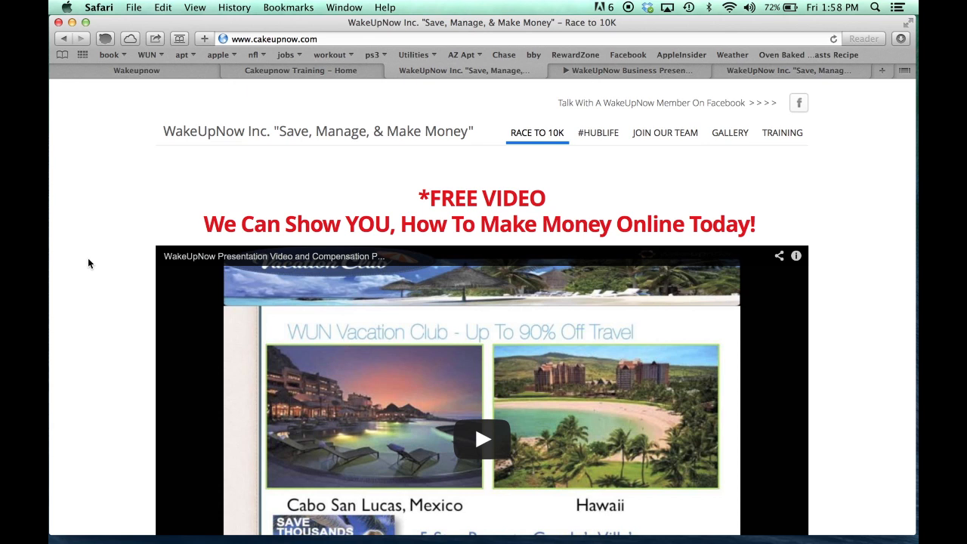
# Scroll through the reference page to review its content
pyautogui.scroll(-2, 88, 263)
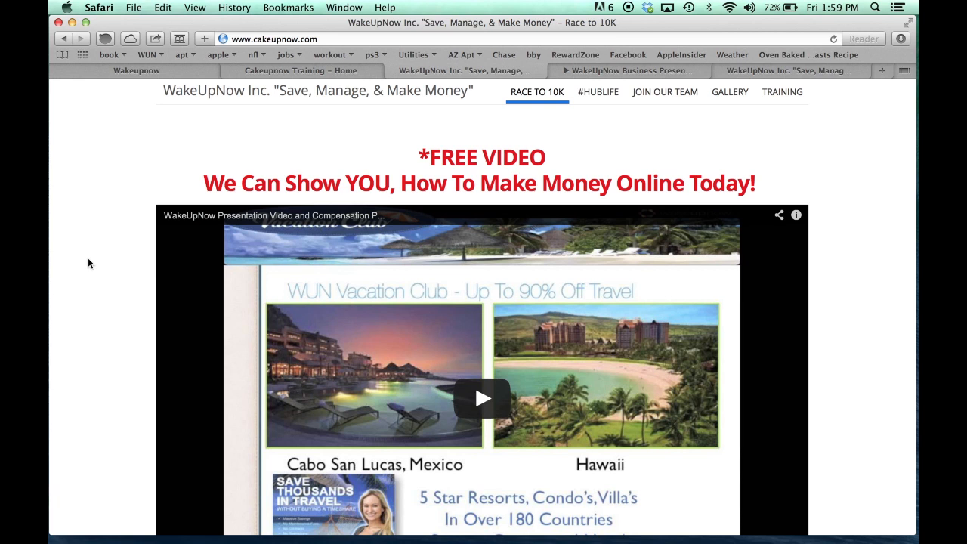
pyautogui.scroll(-10, 88, 263)
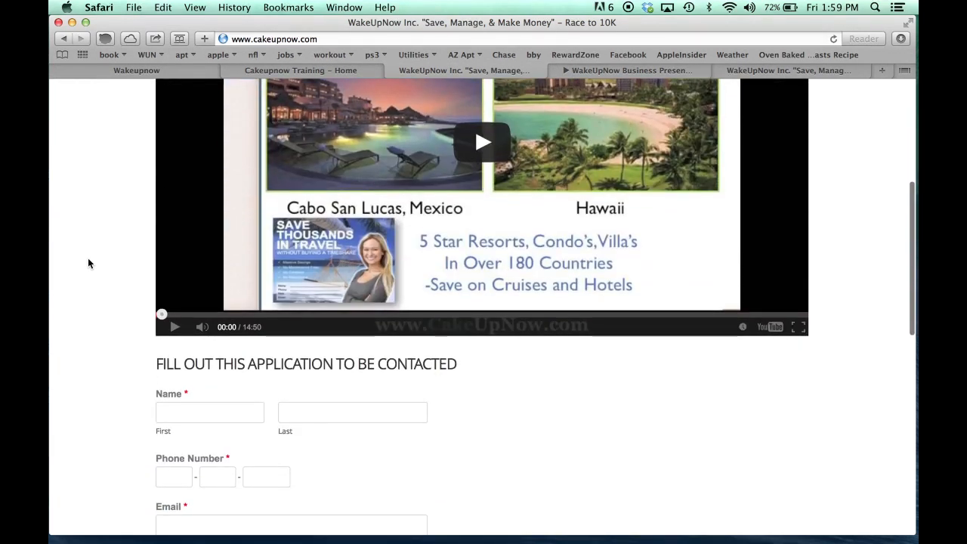
pyautogui.scroll(-3, 88, 263)
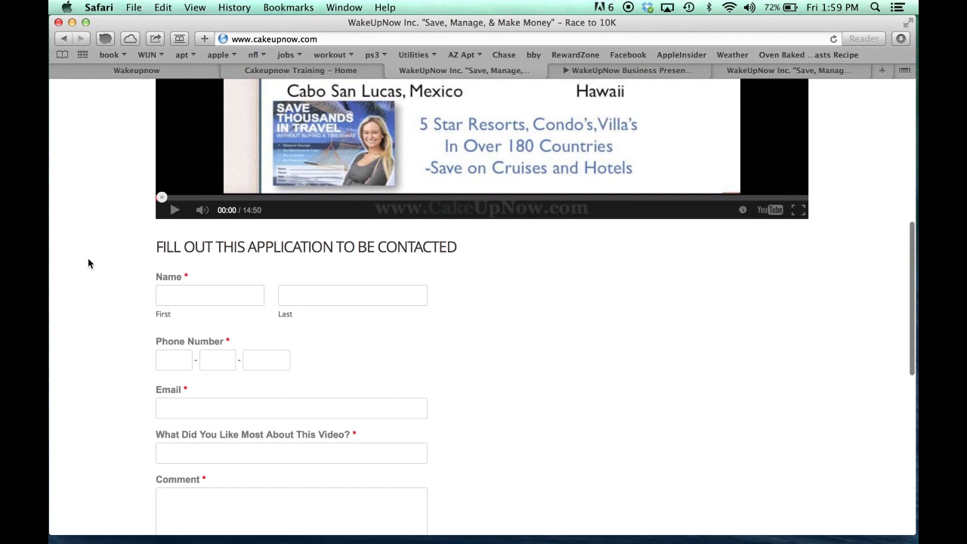
pyautogui.scroll(10, 87, 263)
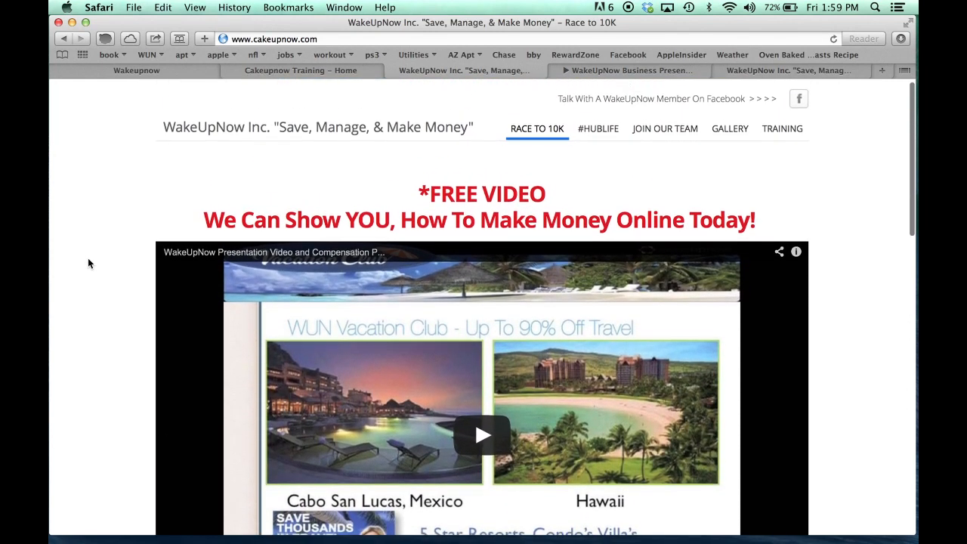
pyautogui.scroll(-2, 88, 263)
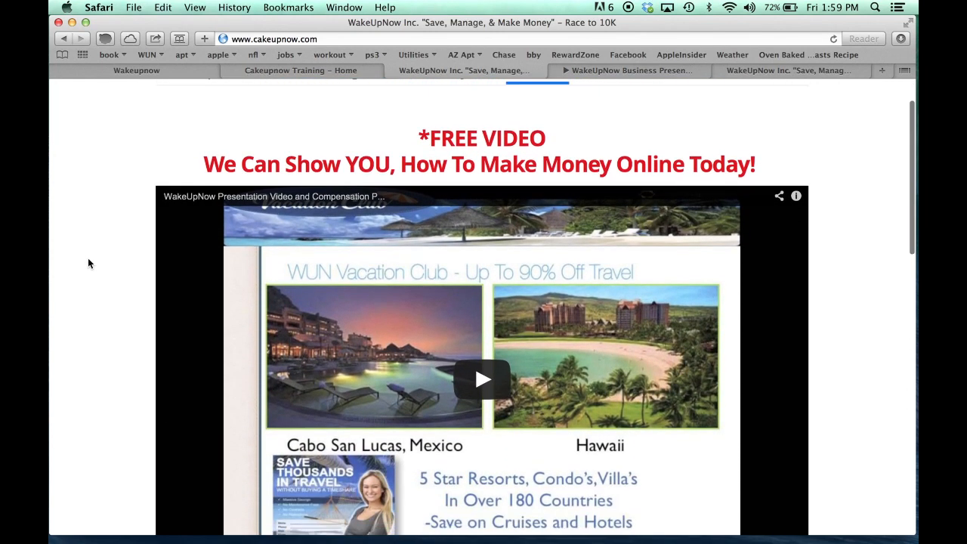
pyautogui.scroll(-2, 88, 263)
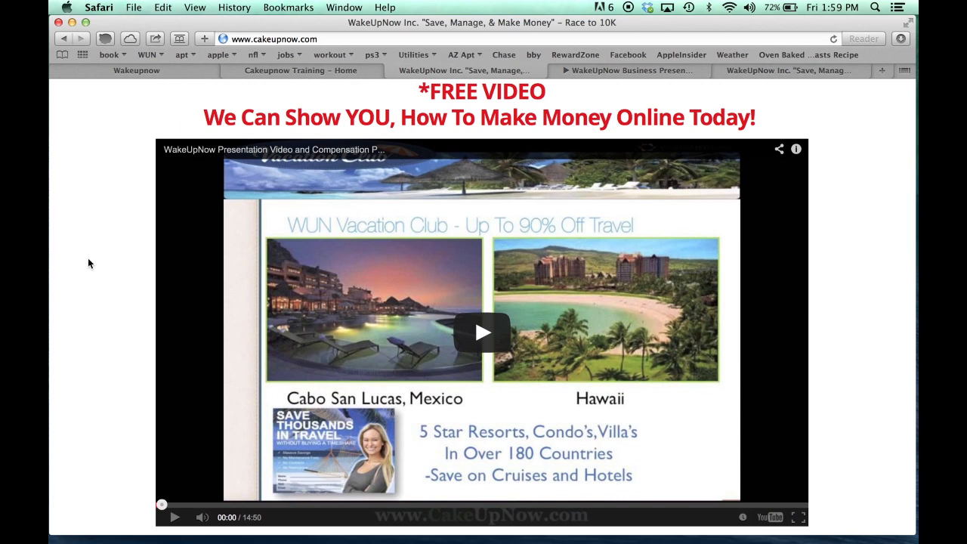
pyautogui.scroll(-10, 88, 263)
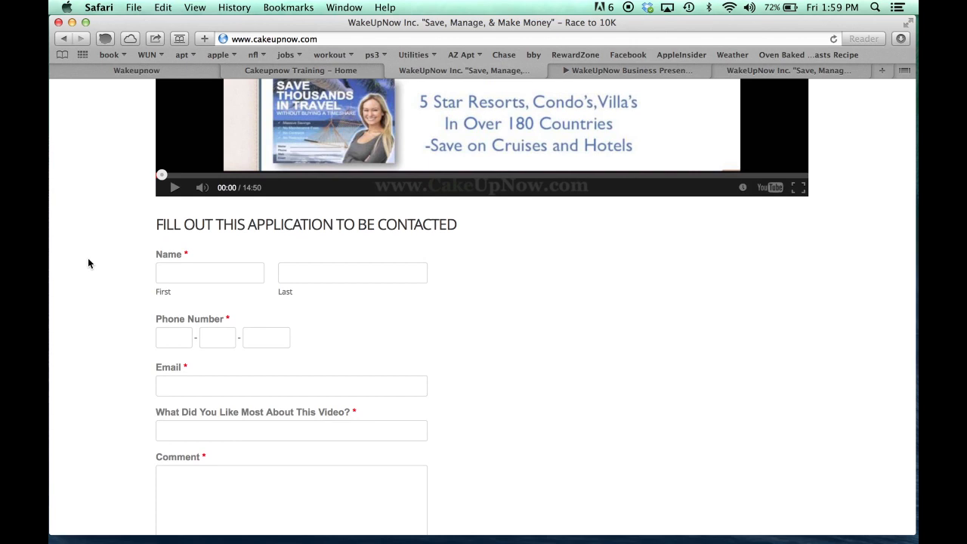
pyautogui.scroll(7, 87, 263)
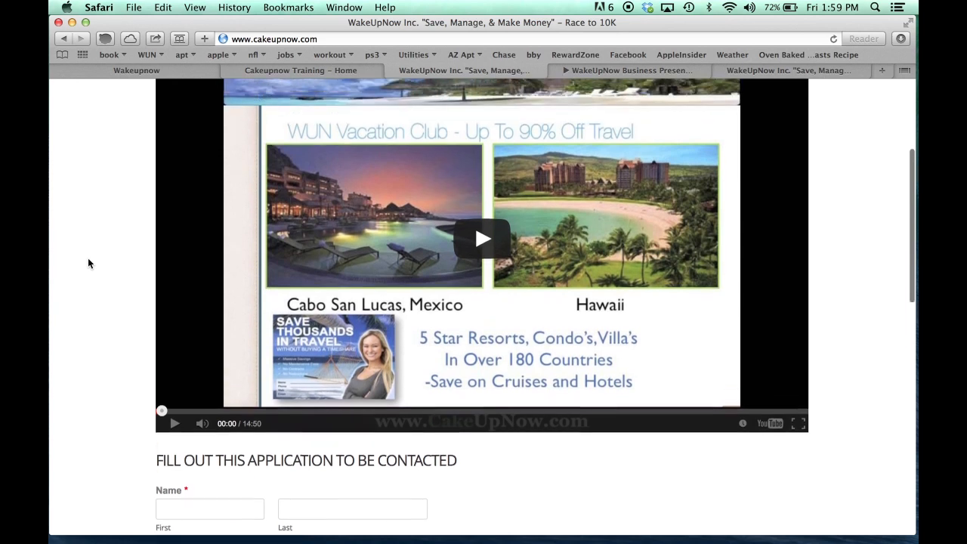
pyautogui.scroll(1, 87, 263)
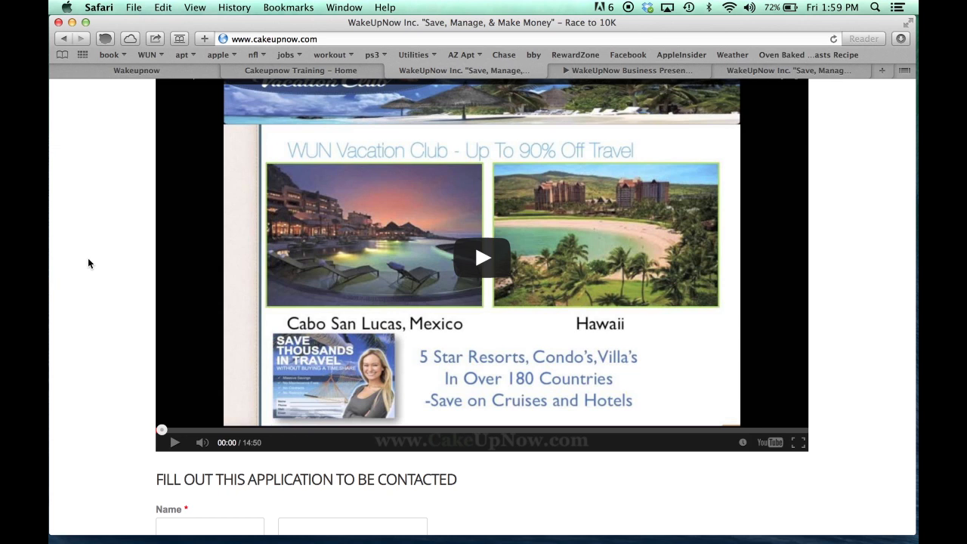
pyautogui.scroll(5, 122, 264)
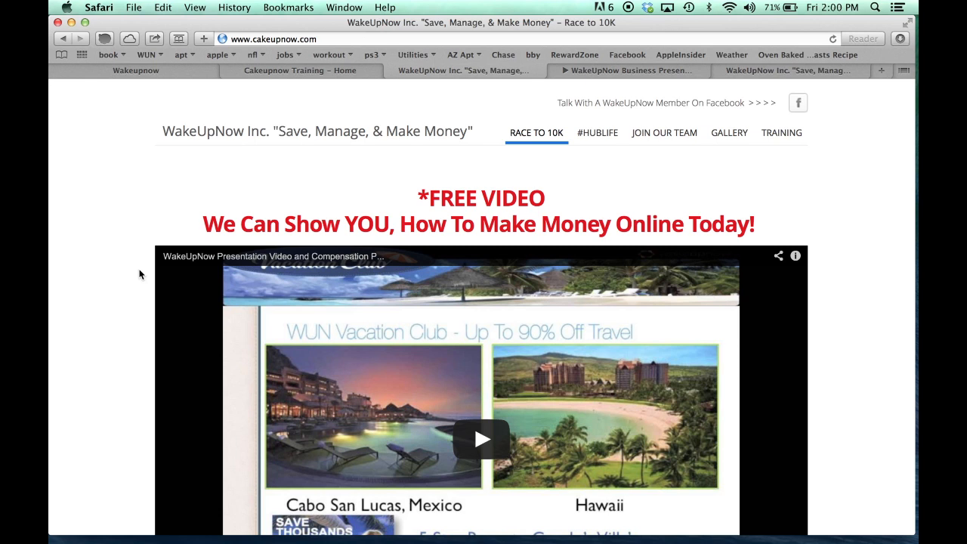
pyautogui.scroll(-5, 139, 275)
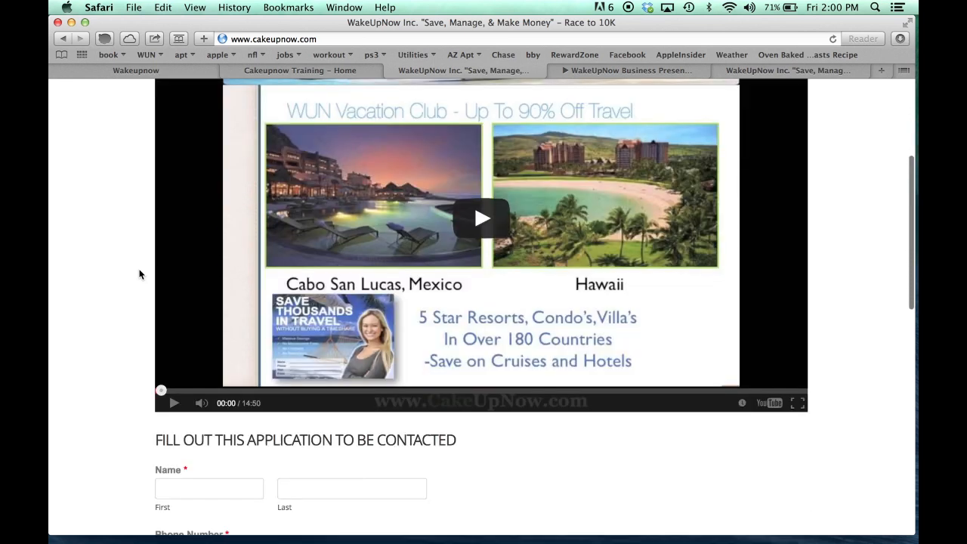
pyautogui.scroll(-3, 139, 275)
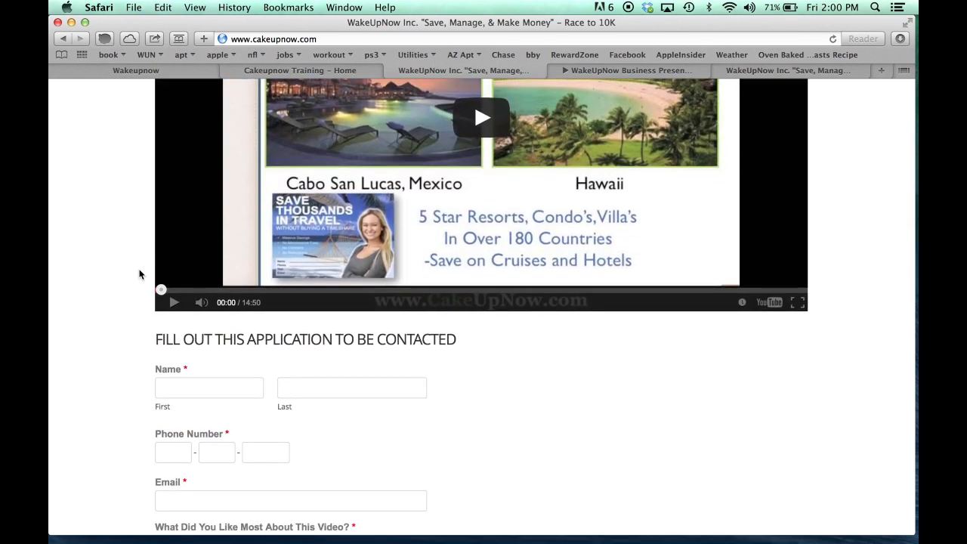
pyautogui.scroll(8, 139, 274)
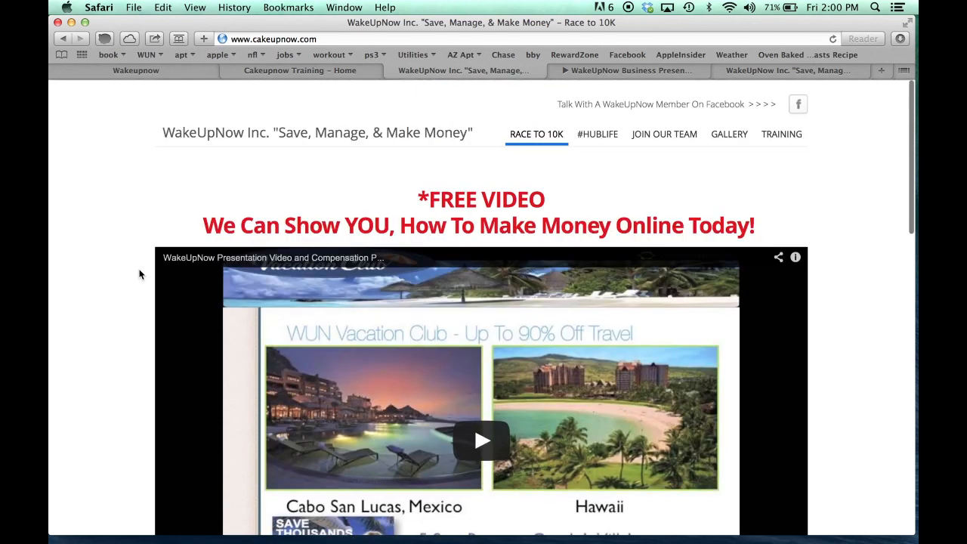
pyautogui.scroll(-2, 139, 274)
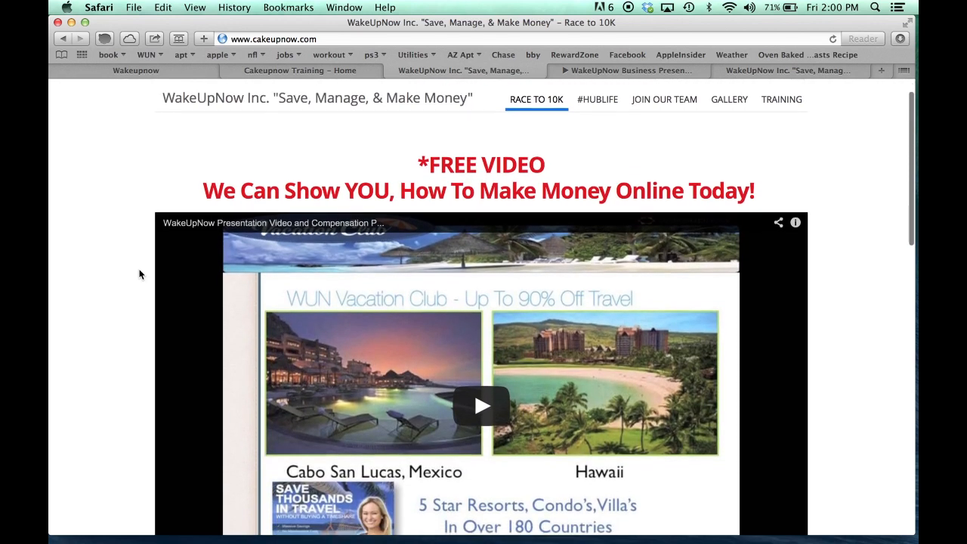
pyautogui.scroll(-2, 139, 274)
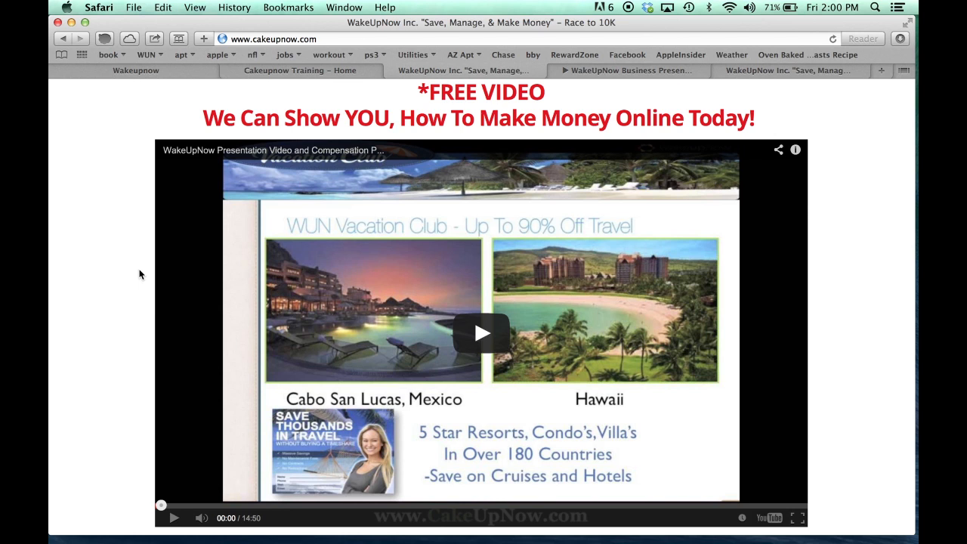
pyautogui.scroll(3, 141, 274)
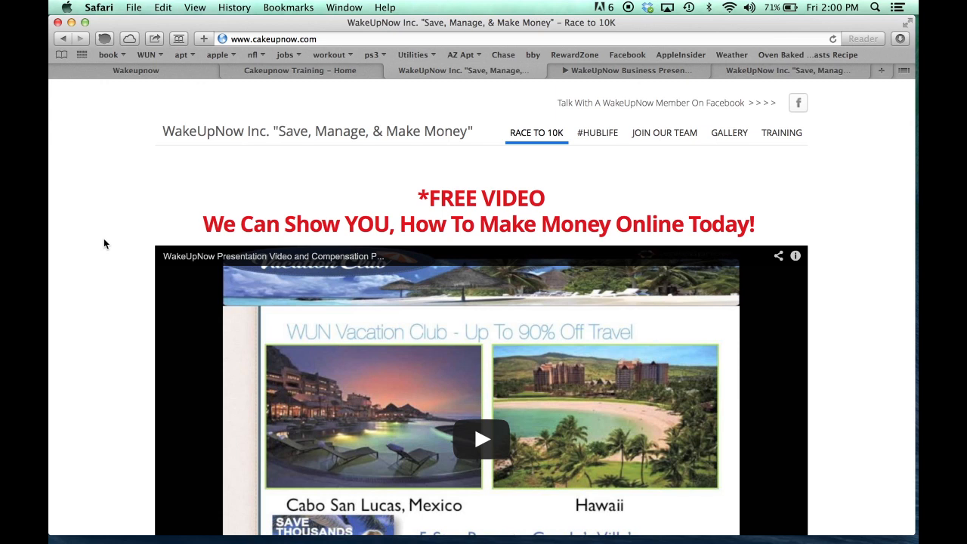
pyautogui.scroll(-3, 103, 238)
pyautogui.scroll(3, 103, 238)
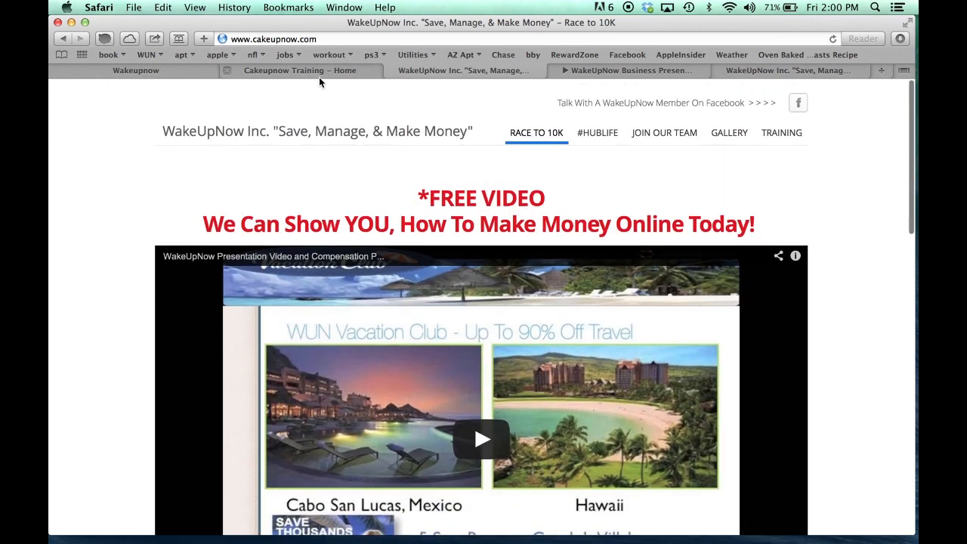
# Load weebly.com in the Cakeupnow Training tab
pyautogui.click(321, 73)
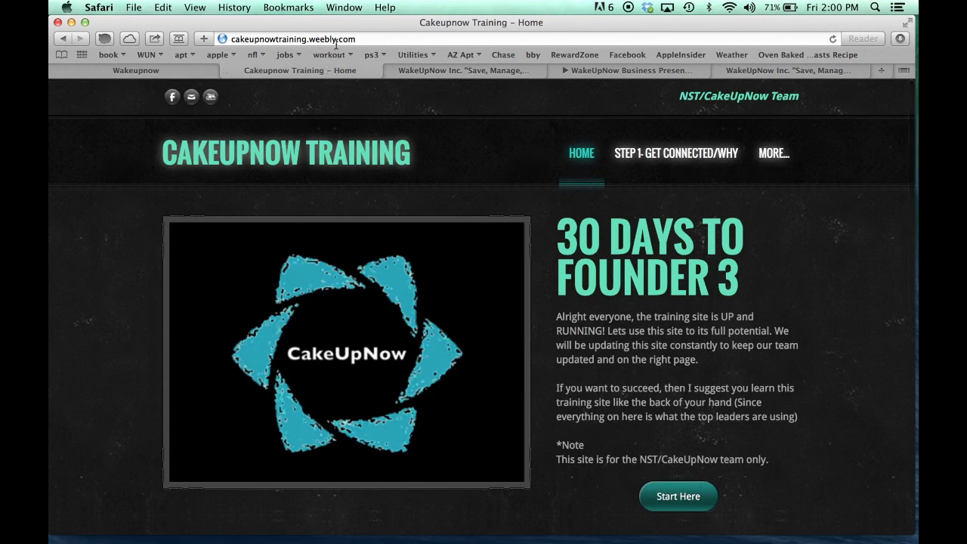
pyautogui.click(336, 43)
pyautogui.write('weeb')
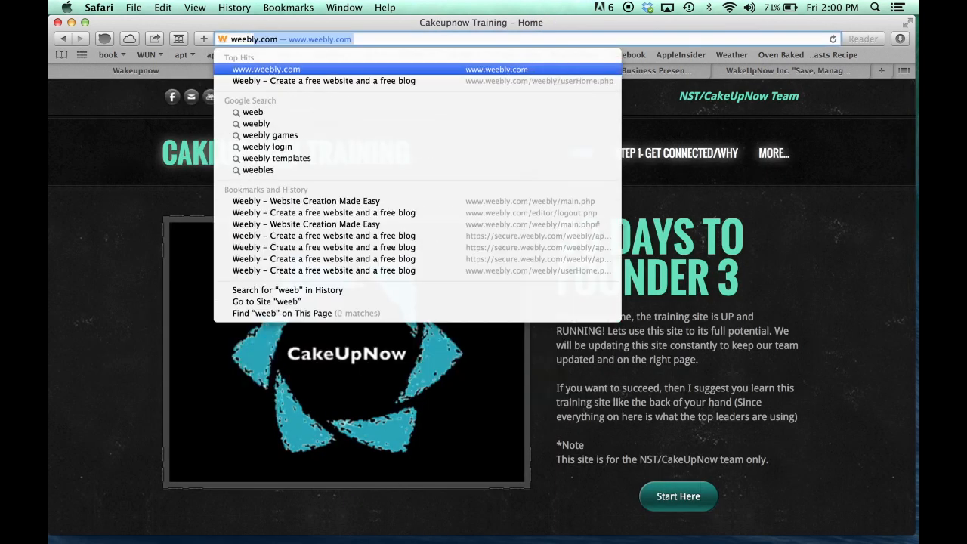
pyautogui.write('ly.com')
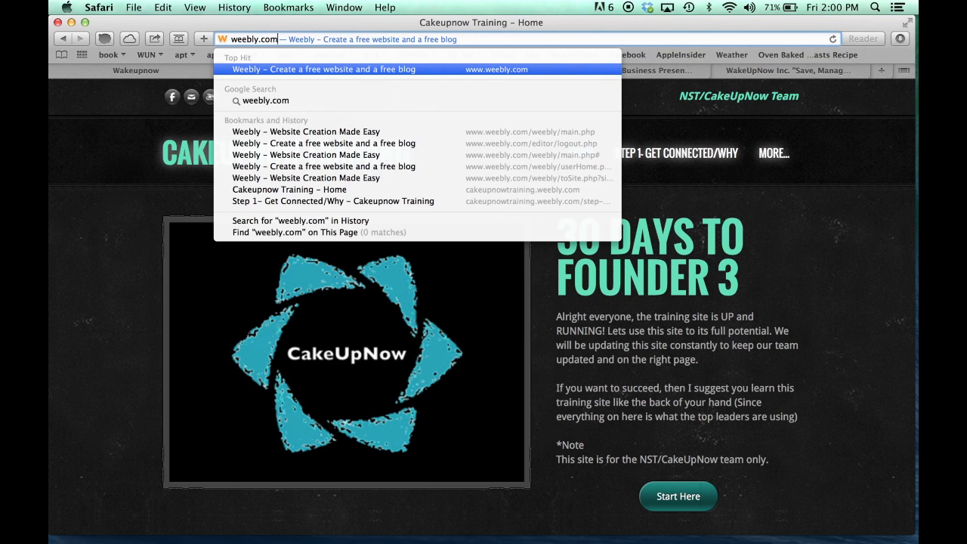
pyautogui.press('Return')
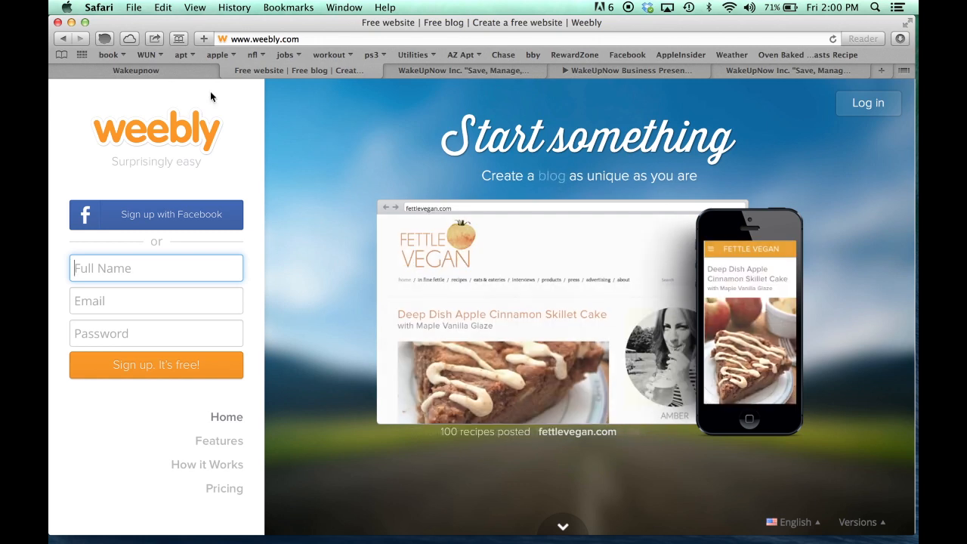
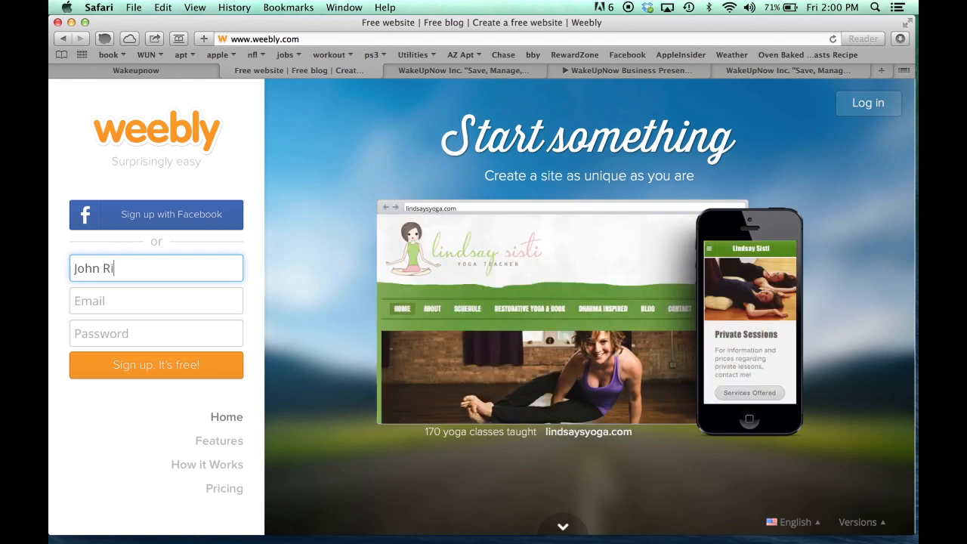
# Sign up for Weebly with the user's full name, e-mail address and a password
pyautogui.click(119, 303)
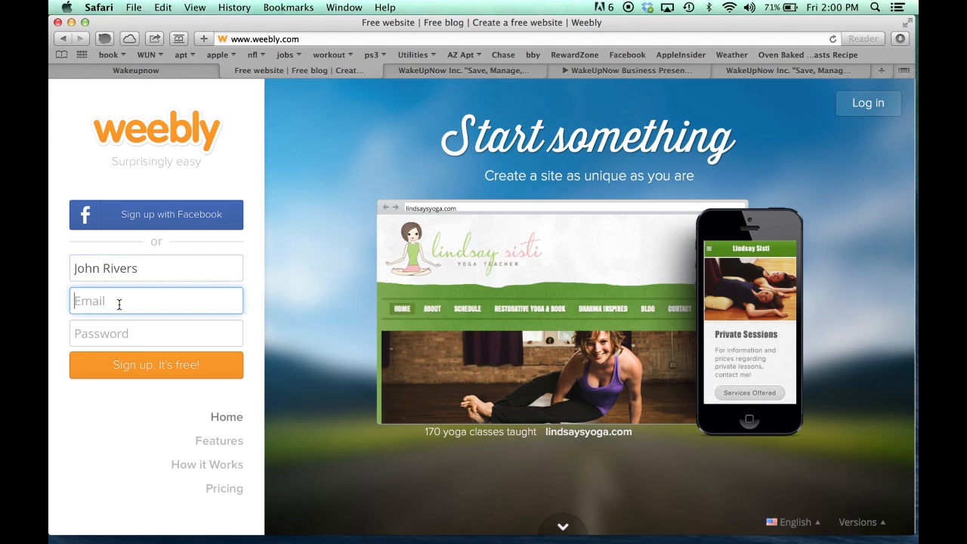
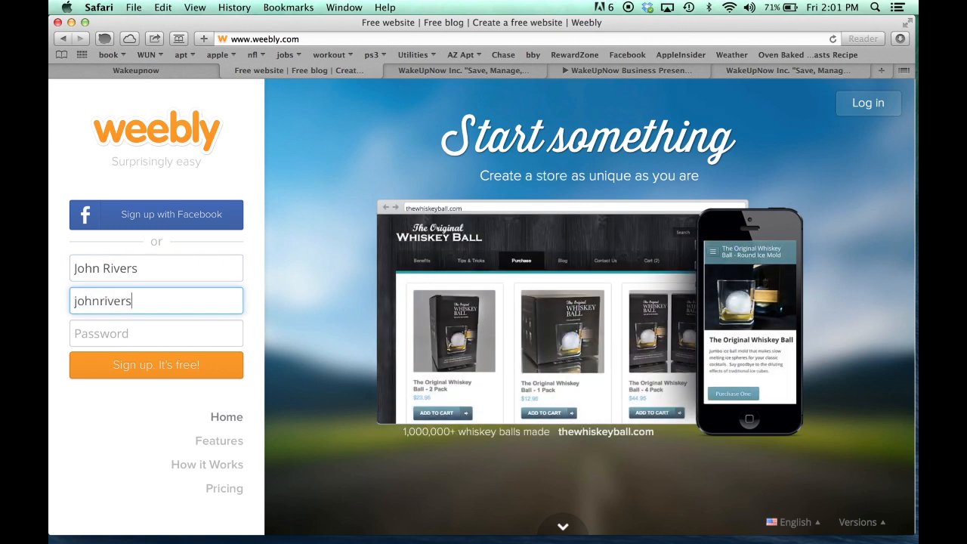
pyautogui.press('Tab')
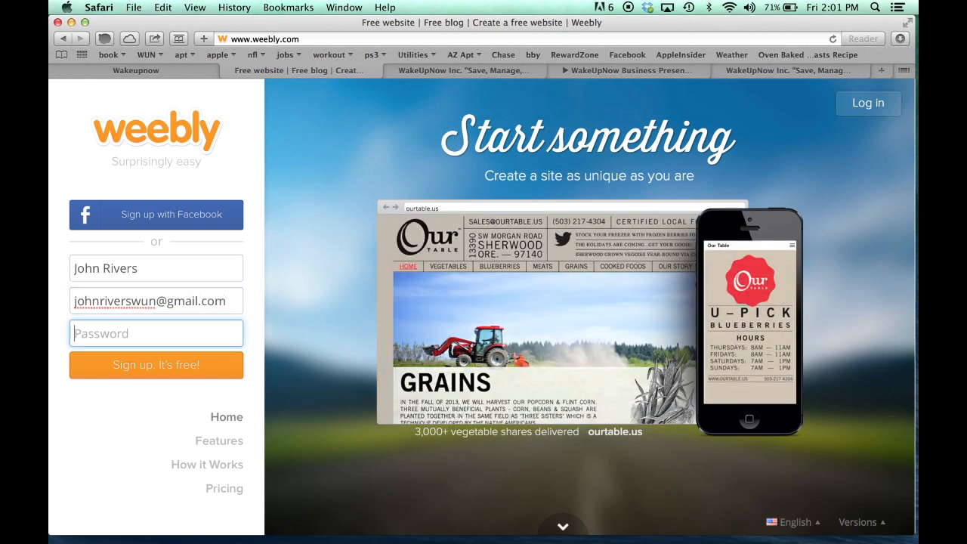
pyautogui.write('•••••••••')
pyautogui.click(114, 366)
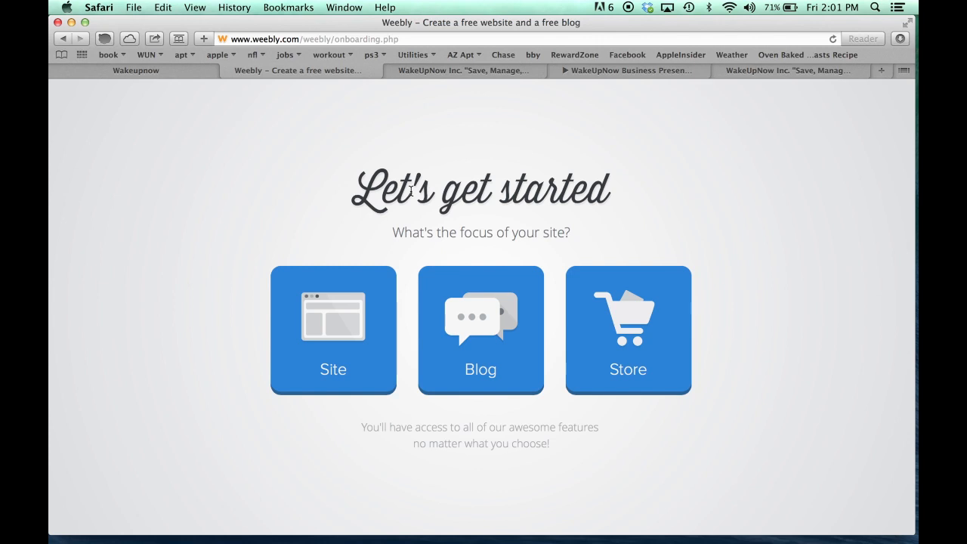
# Choose Site as the website's focus and browse the theme gallery
pyautogui.click(325, 341)
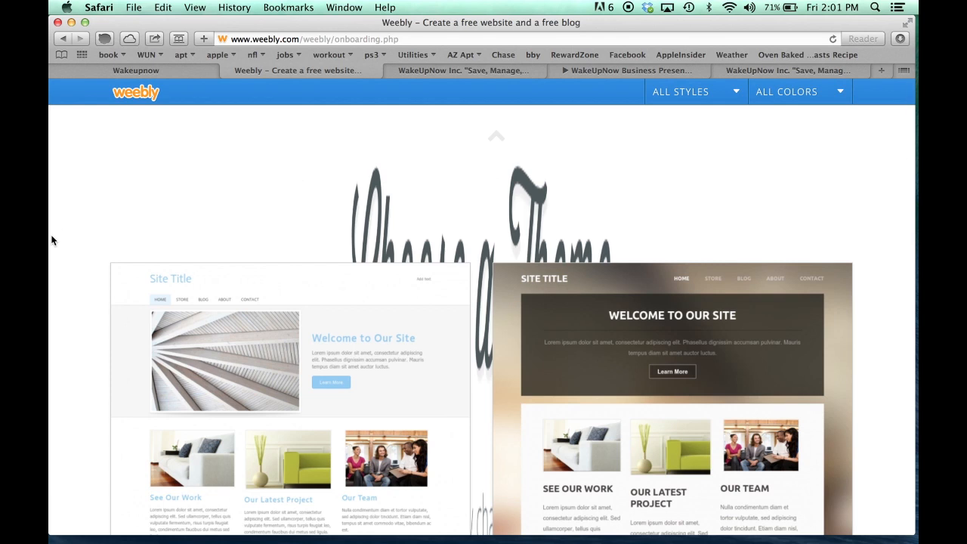
pyautogui.scroll(-10, 51, 241)
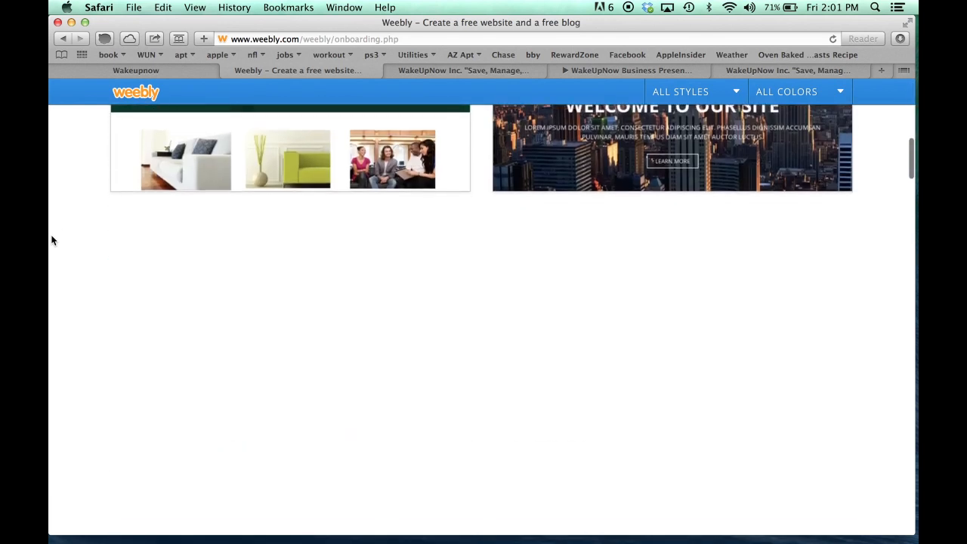
pyautogui.scroll(-2, 51, 240)
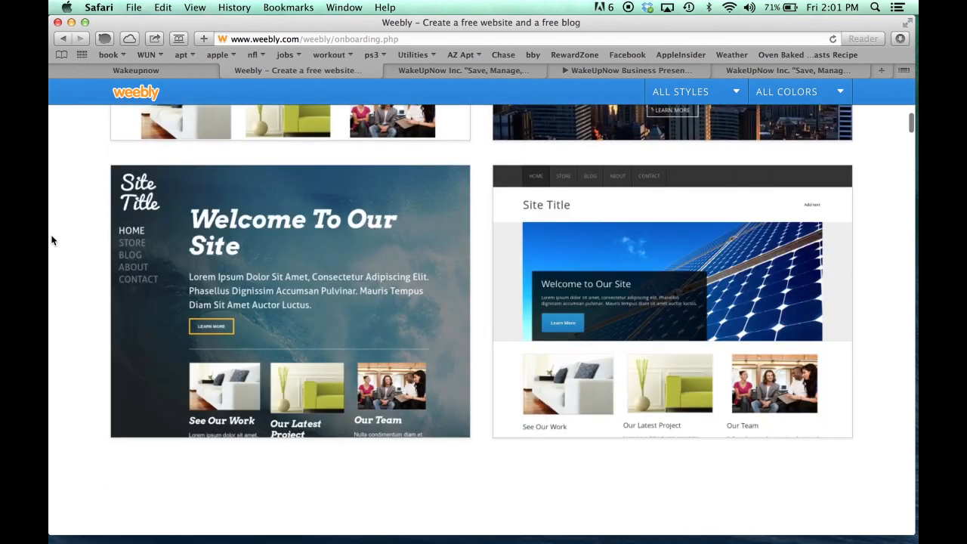
pyautogui.scroll(-8, 52, 240)
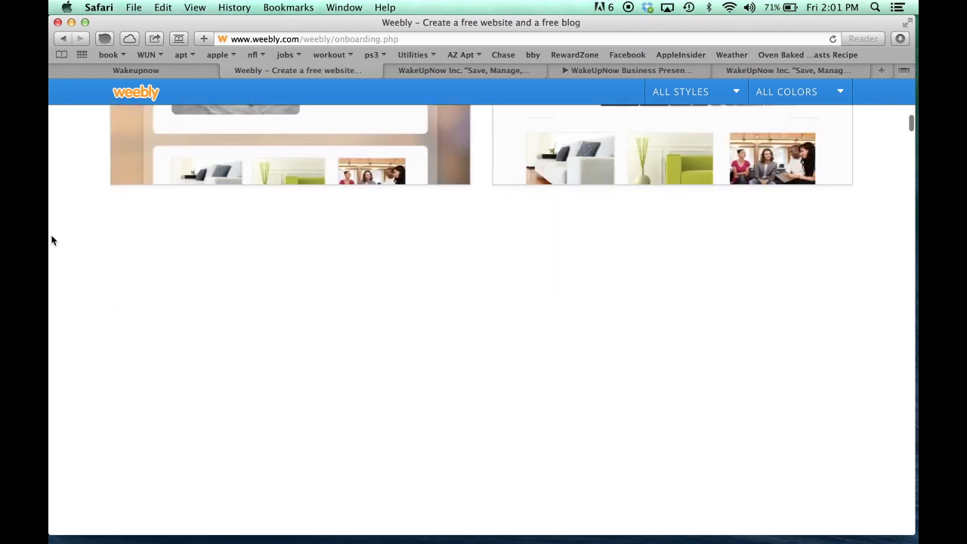
pyautogui.scroll(-1, 51, 240)
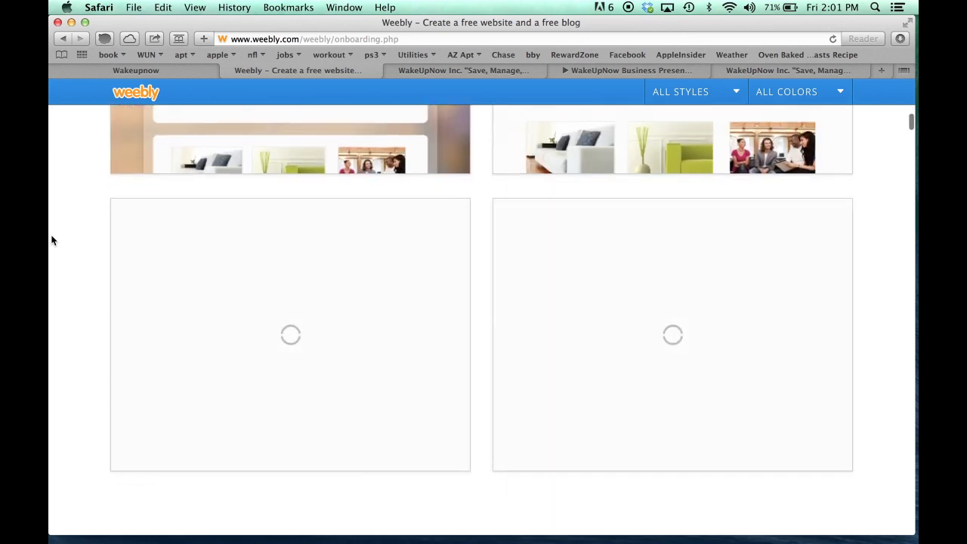
pyautogui.scroll(-8, 51, 241)
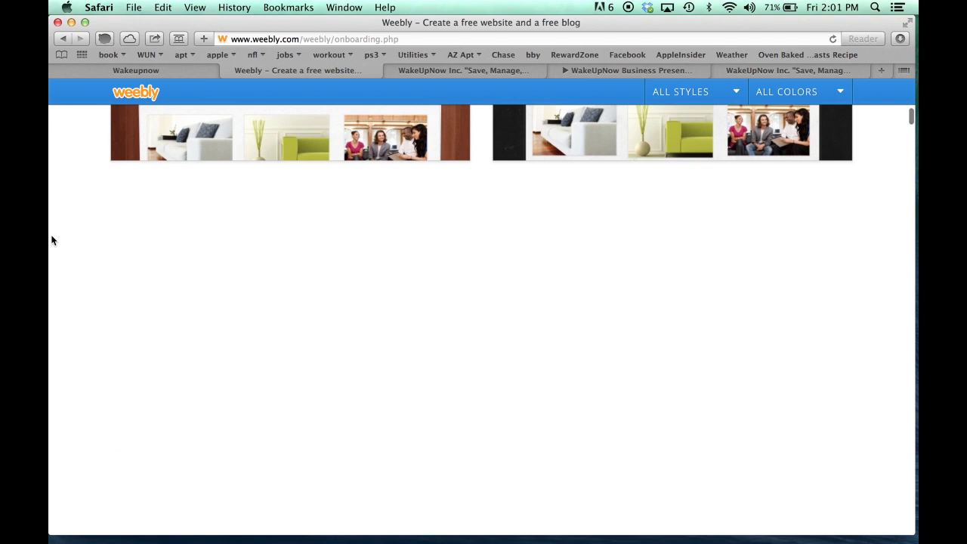
pyautogui.scroll(-1, 50, 238)
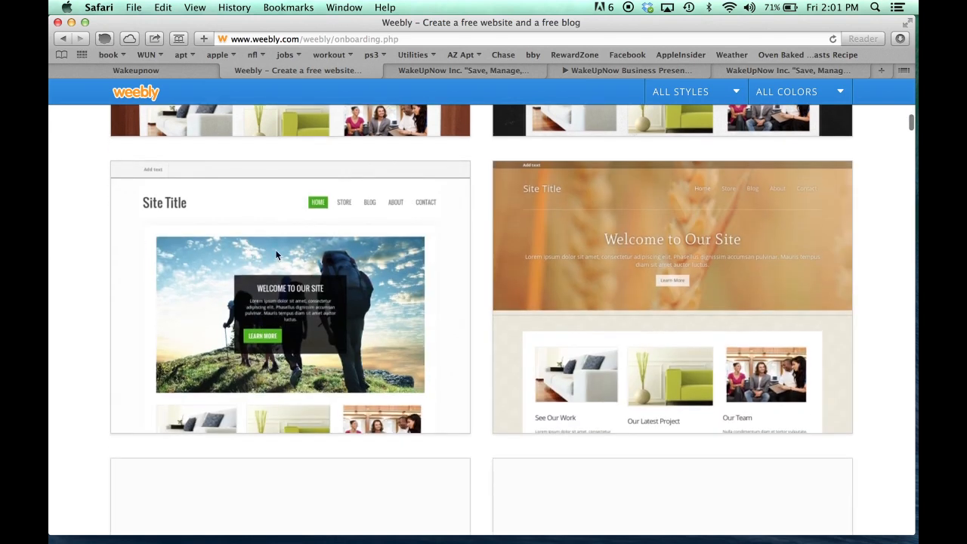
# Select the hiker theme in its red colour scheme and confirm it
pyautogui.moveTo(258, 306)
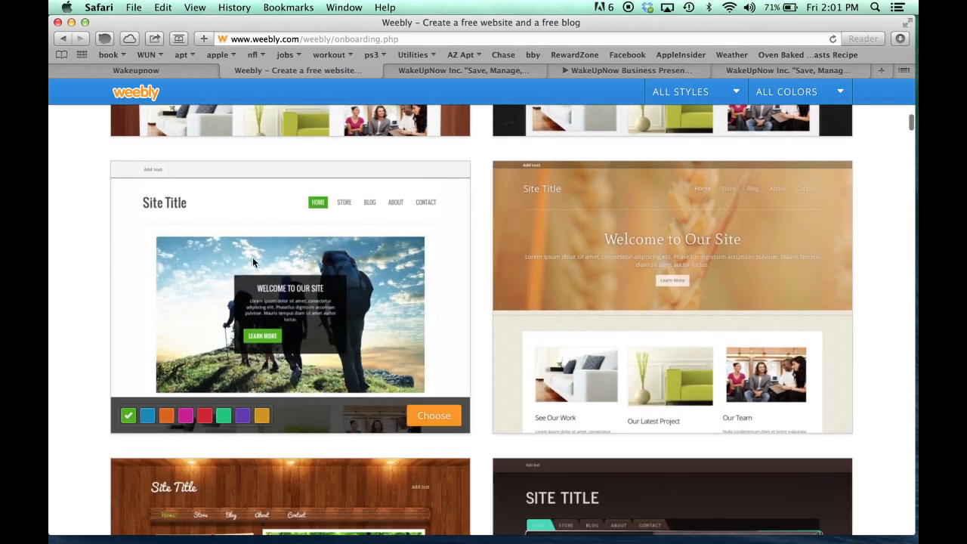
pyautogui.click(205, 418)
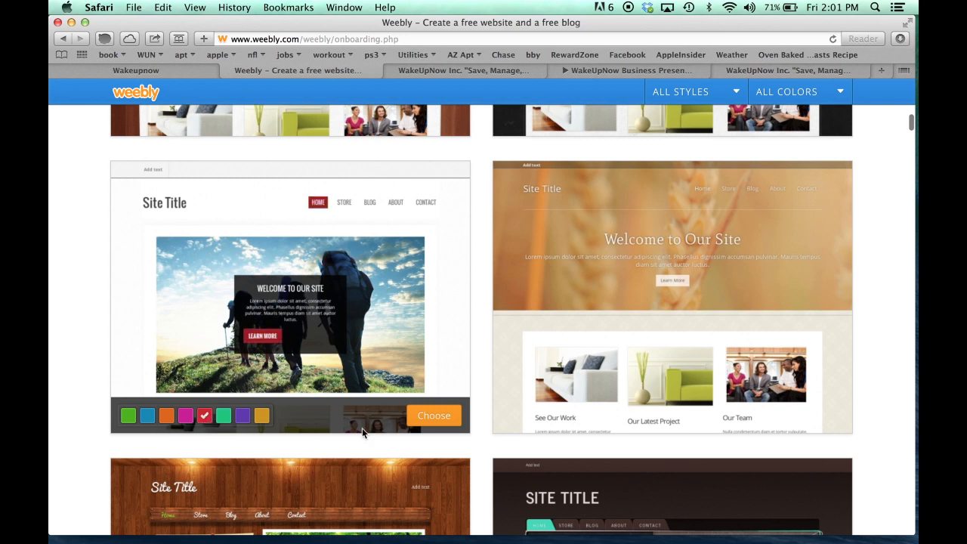
pyautogui.click(439, 416)
pyautogui.click(439, 423)
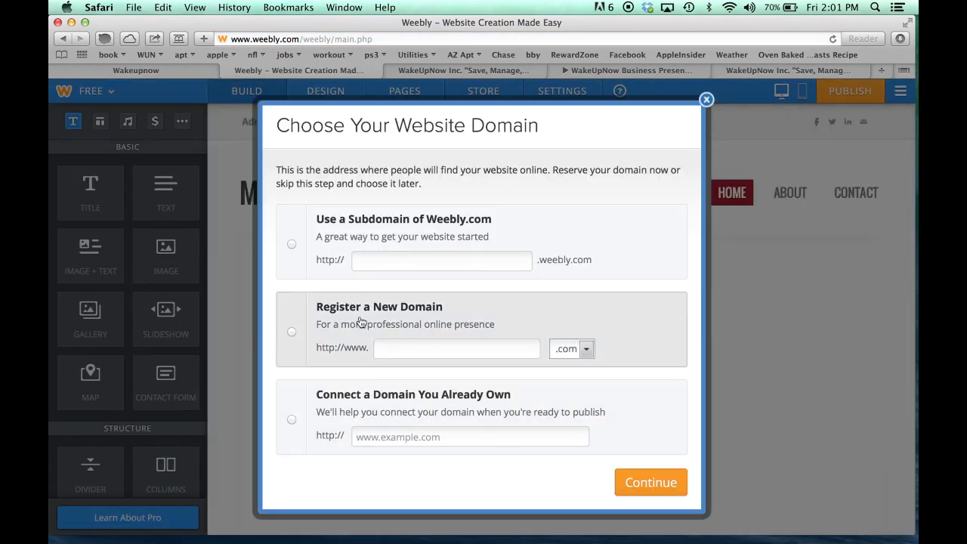
# Choose 'Use a Subdomain of Weebly.com', enter the site name, and continue once available
pyautogui.click(291, 247)
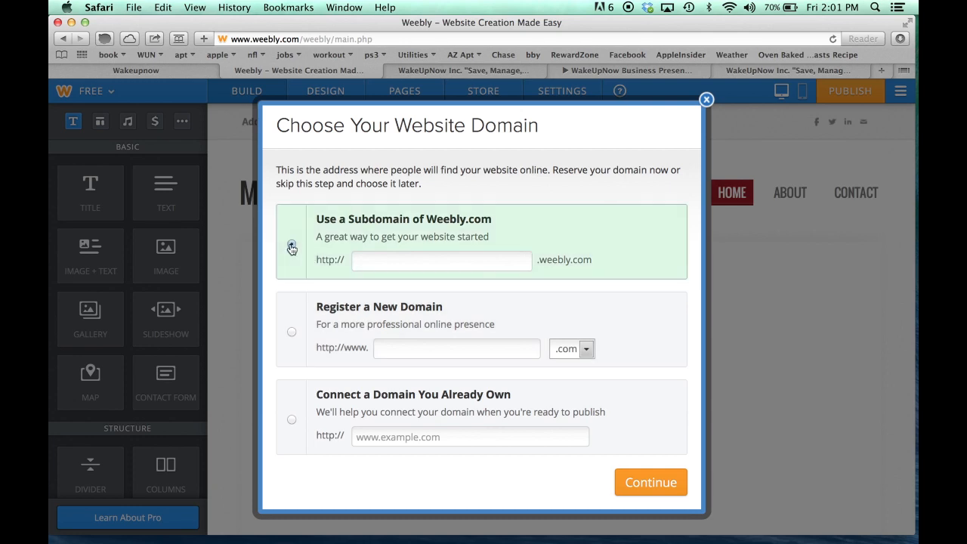
pyautogui.click(416, 266)
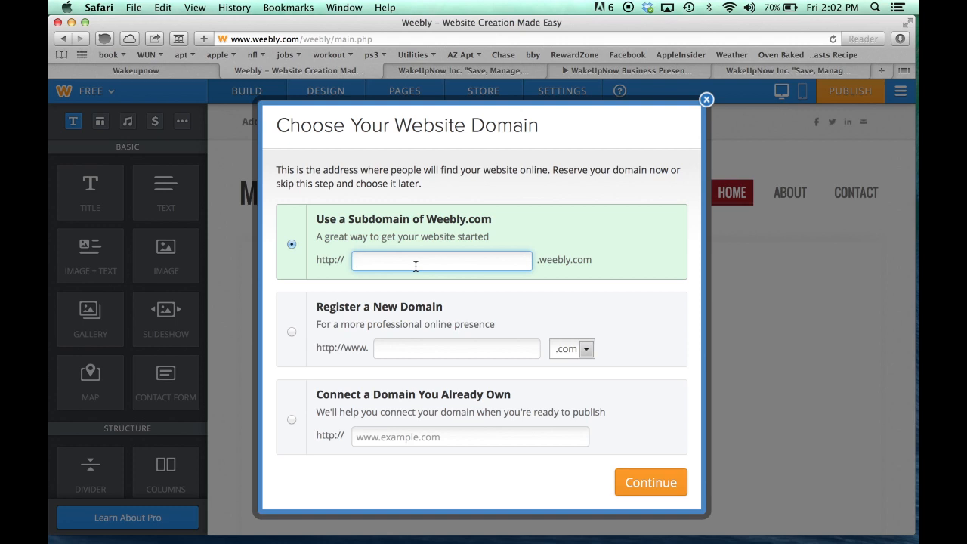
pyautogui.write('john')
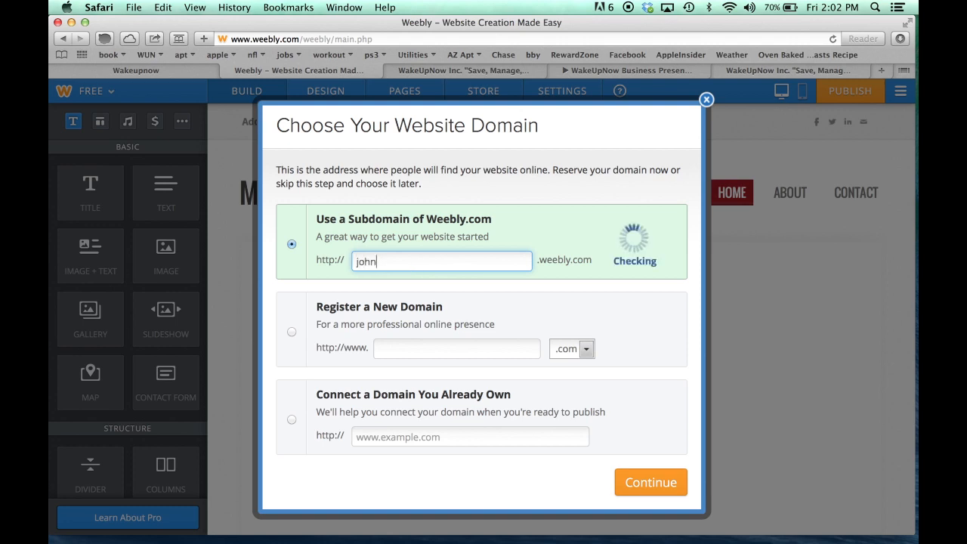
pyautogui.write('riverswun')
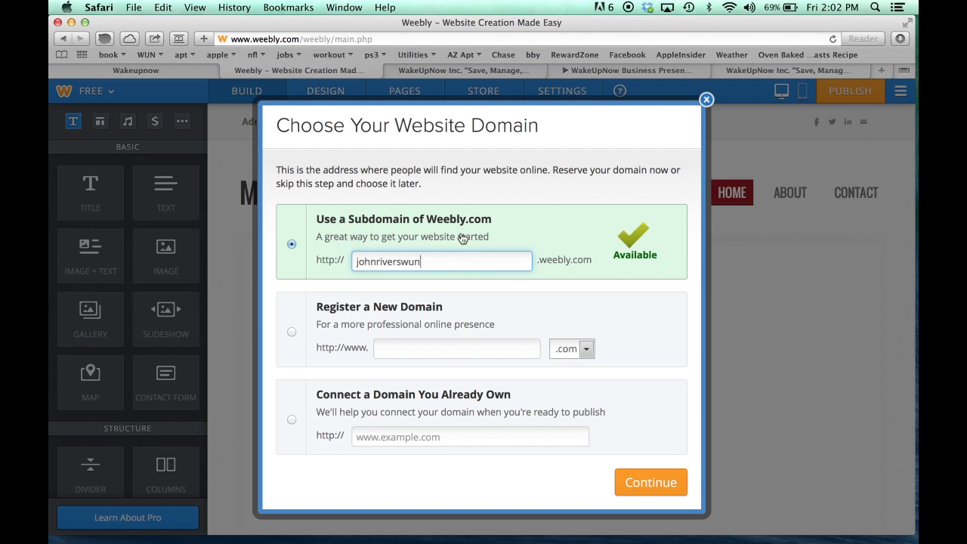
pyautogui.click(650, 488)
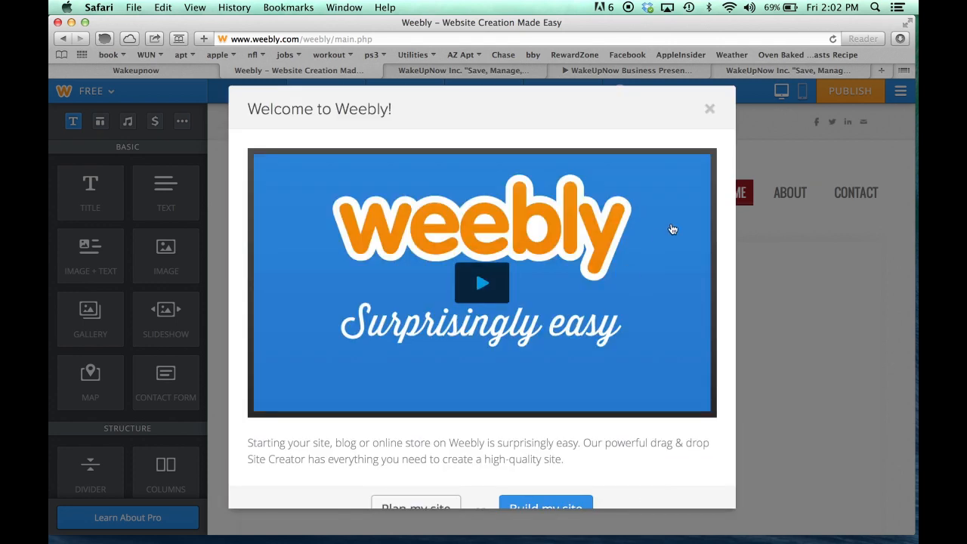
# Dismiss the 'Welcome to Weebly!' video dialog
pyautogui.scroll(-2, 673, 229)
pyautogui.scroll(2, 673, 229)
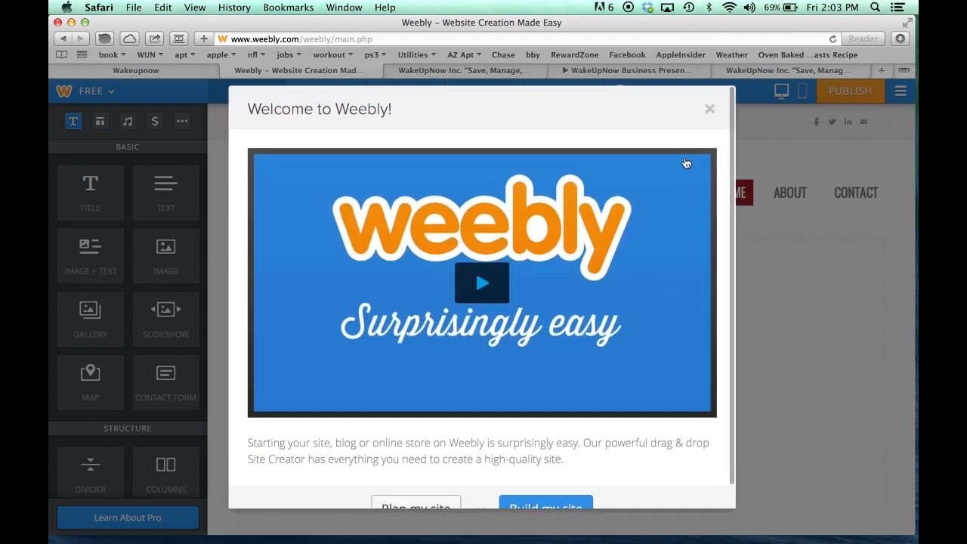
pyautogui.click(710, 110)
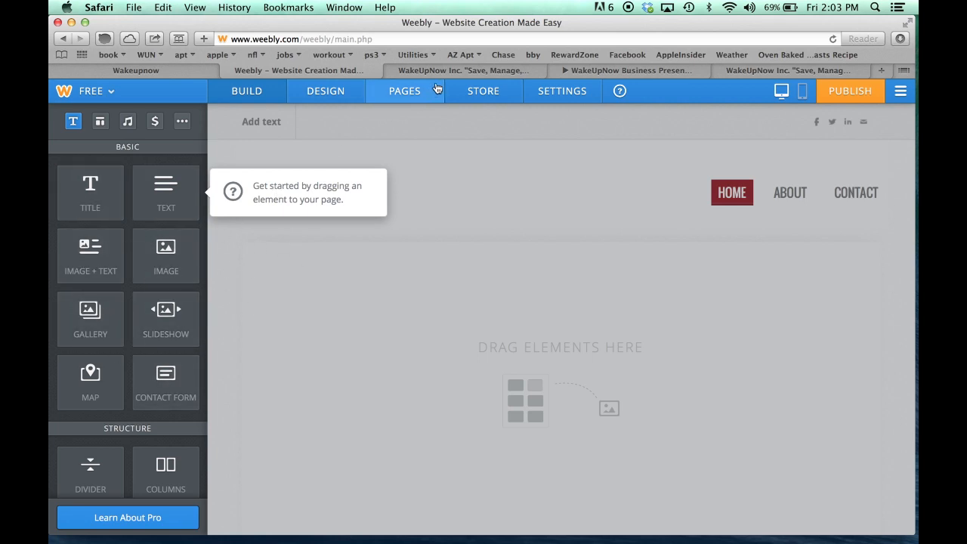
# After checking the WakeUpNow reference site, drag a Title element onto the home page
pyautogui.click(454, 70)
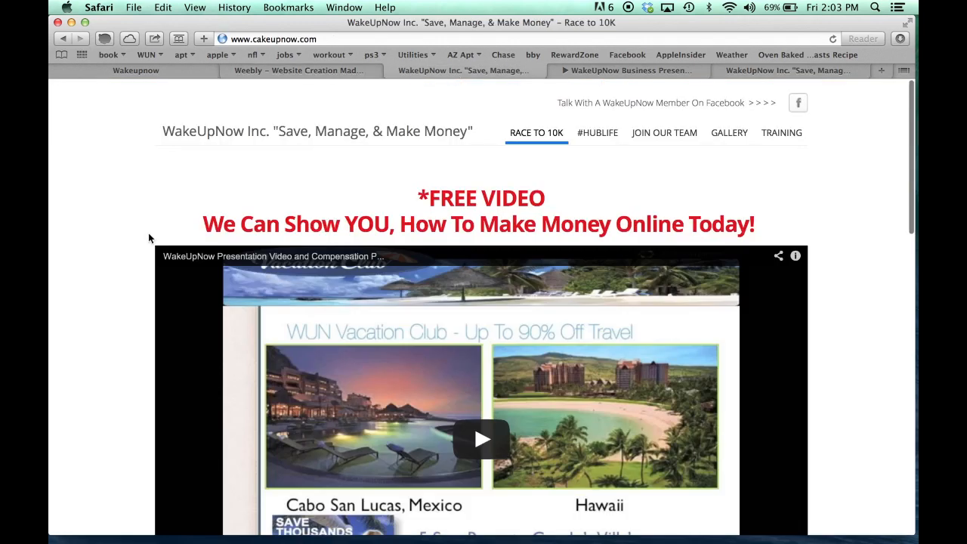
pyautogui.scroll(-5, 149, 237)
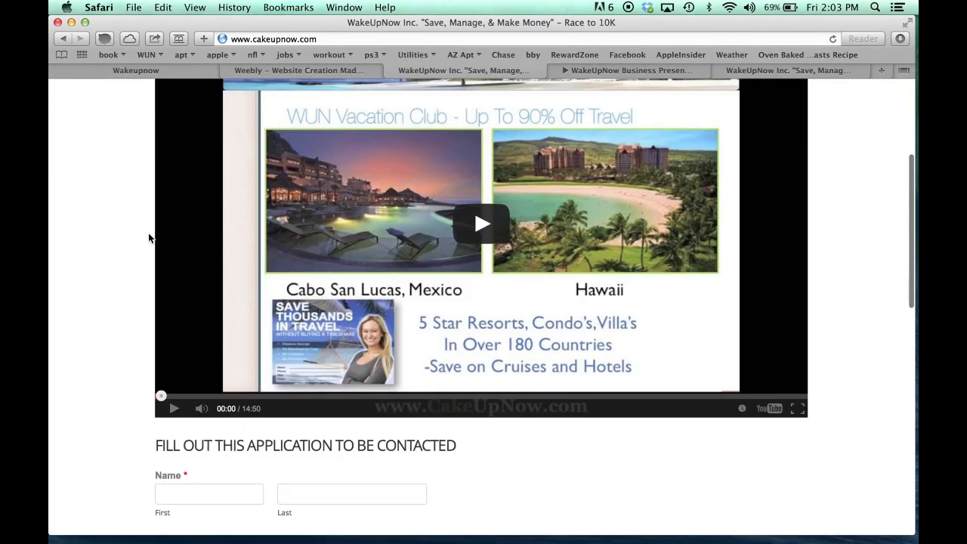
pyautogui.scroll(5, 149, 237)
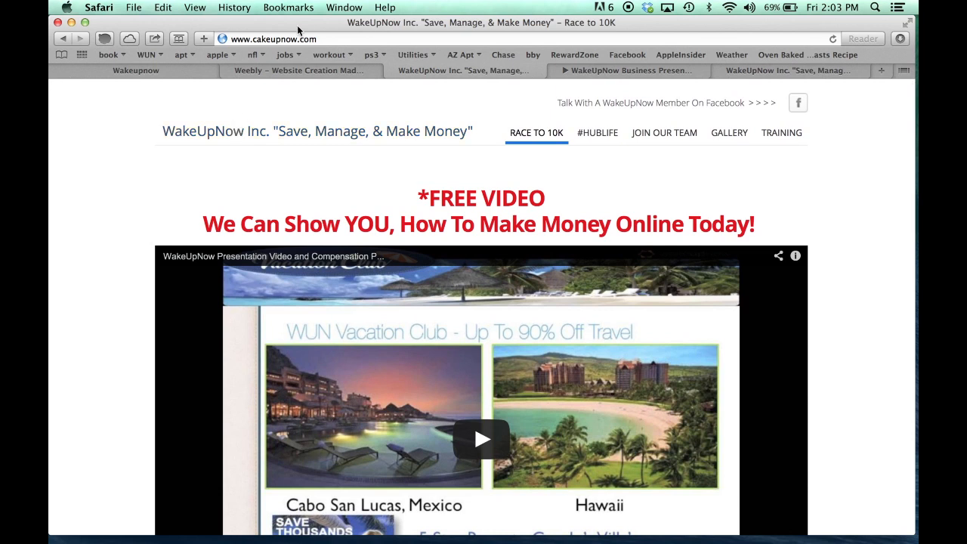
pyautogui.click(293, 68)
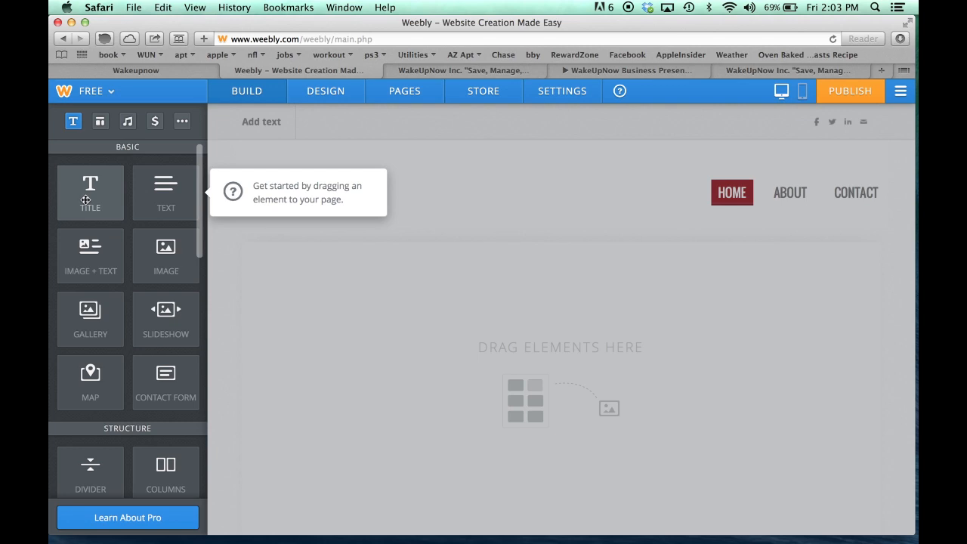
pyautogui.moveTo(85, 200); pyautogui.dragTo(517, 305)
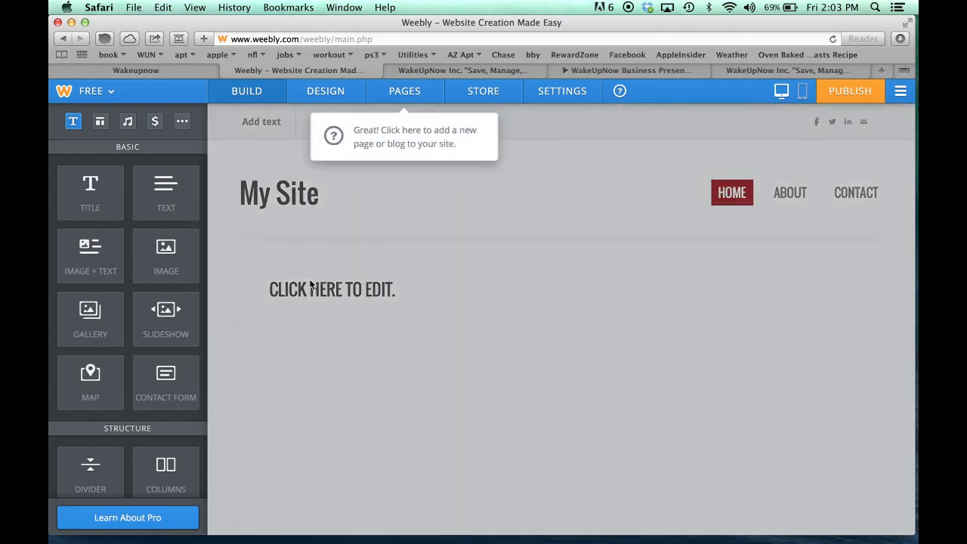
pyautogui.click(397, 289)
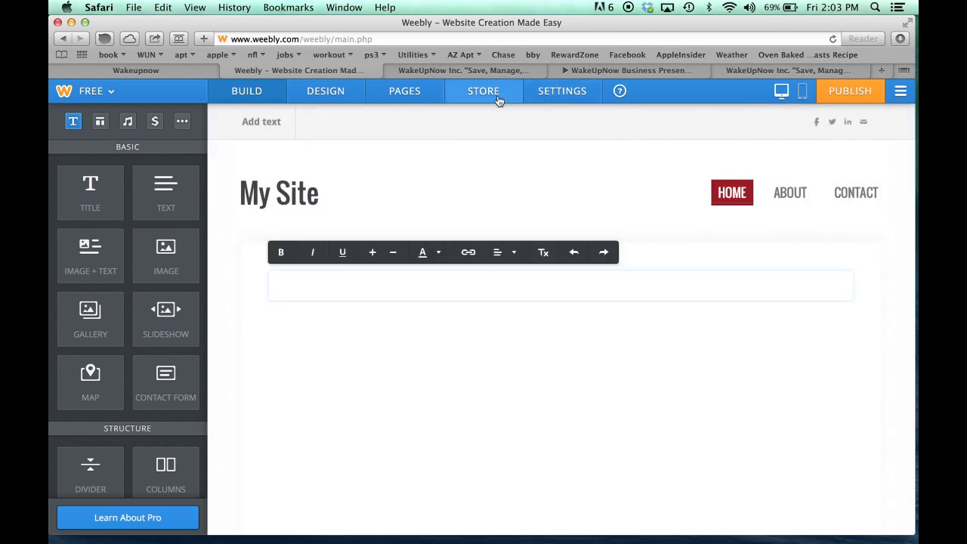
pyautogui.click(466, 71)
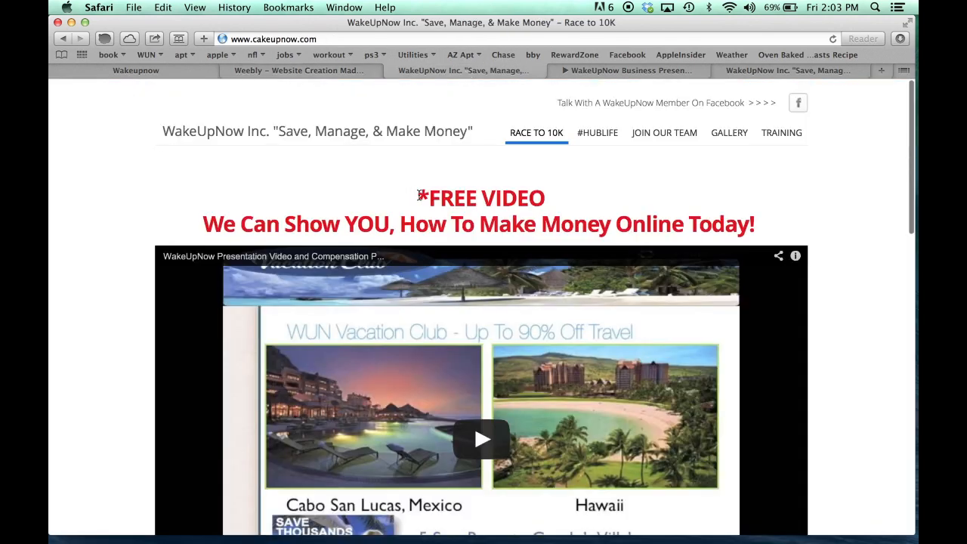
# Select the FREE VIDEO headline on cakeupnow.com, then add Title and Text blocks in Weebly
pyautogui.moveTo(421, 195); pyautogui.dragTo(759, 223)
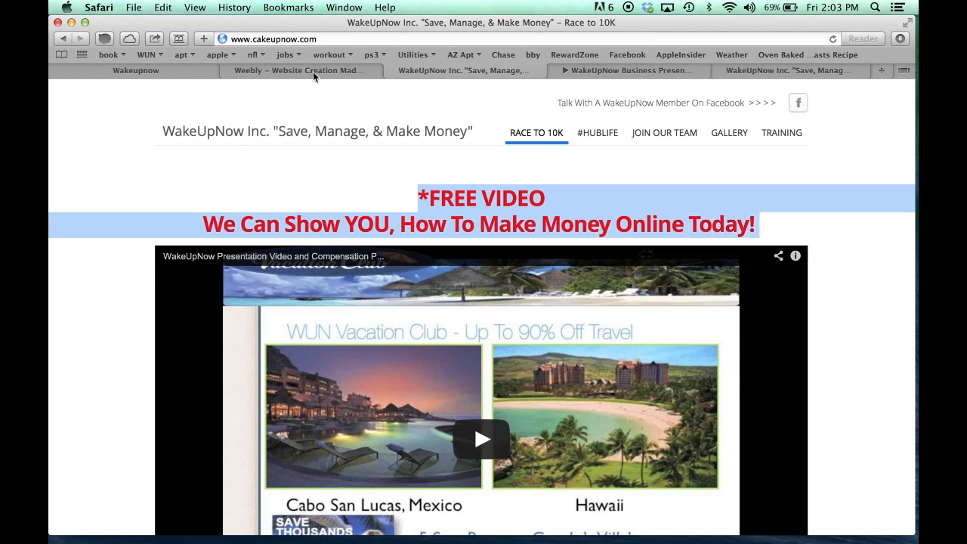
pyautogui.click(312, 71)
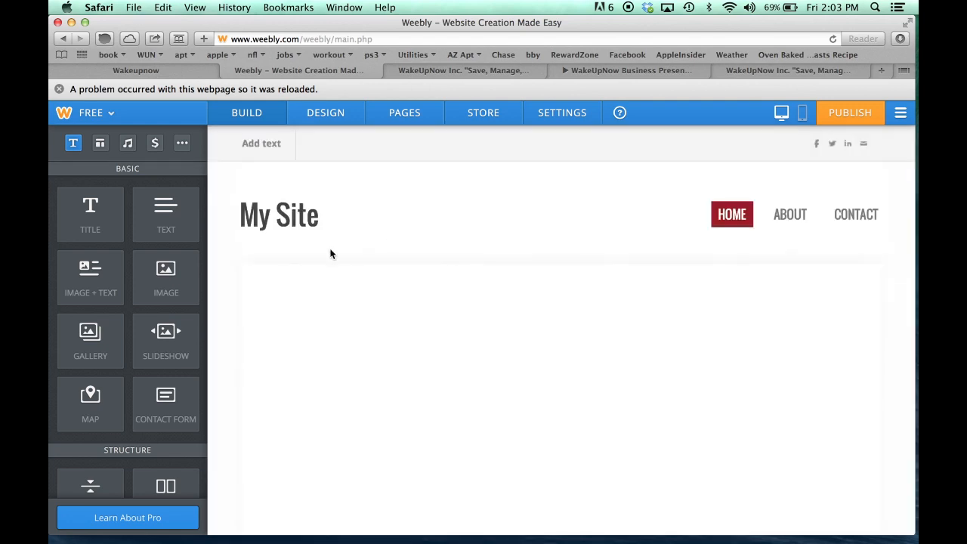
pyautogui.moveTo(87, 212); pyautogui.dragTo(482, 318)
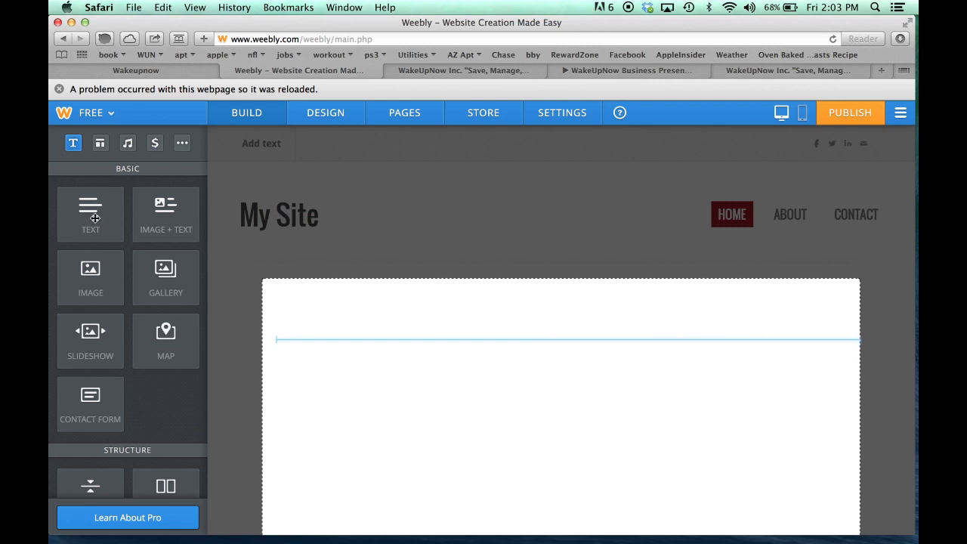
pyautogui.moveTo(163, 215); pyautogui.dragTo(456, 320)
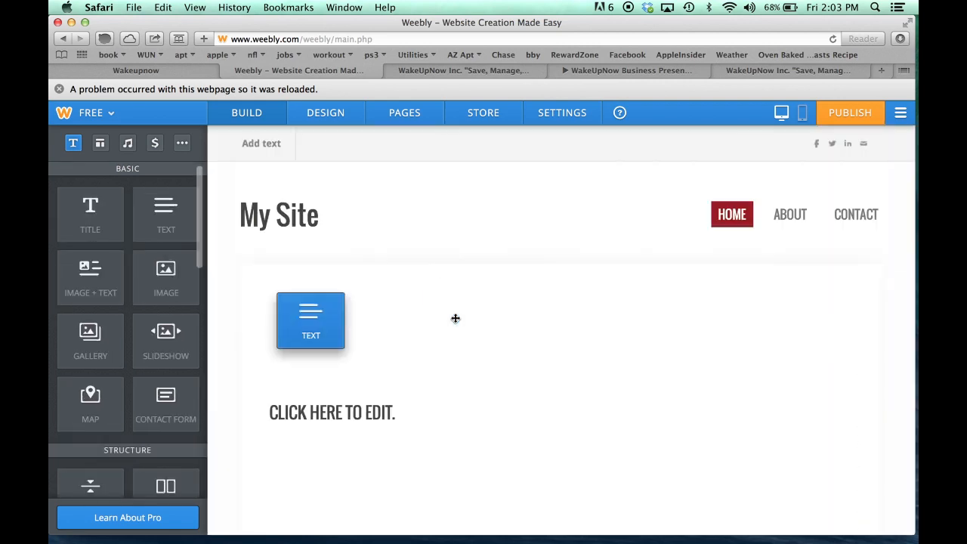
pyautogui.click(324, 307)
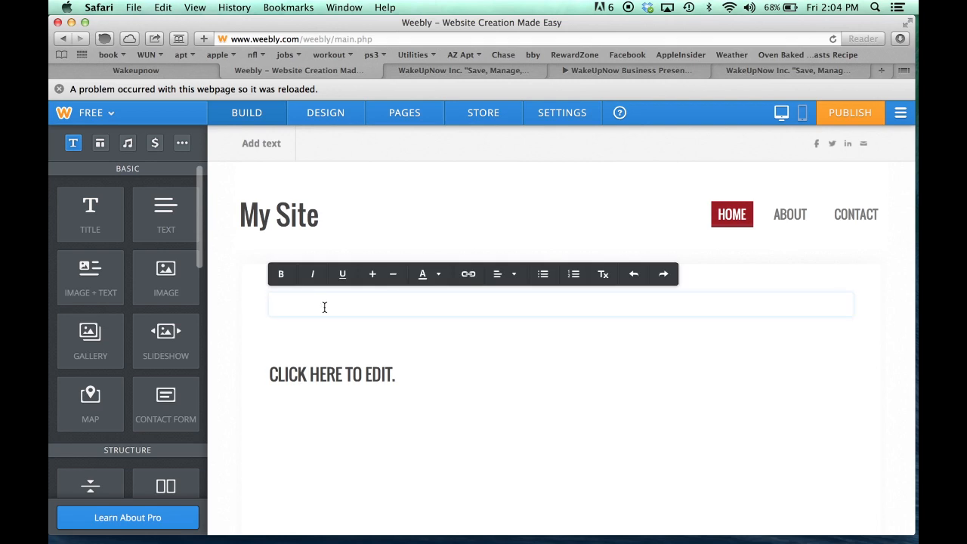
# Paste the FREE VIDEO headline into the text block, centre it and enlarge it four sizes
pyautogui.write('*FREE VIDEO* We Can Show YOU, How To Make Money Online Today!')
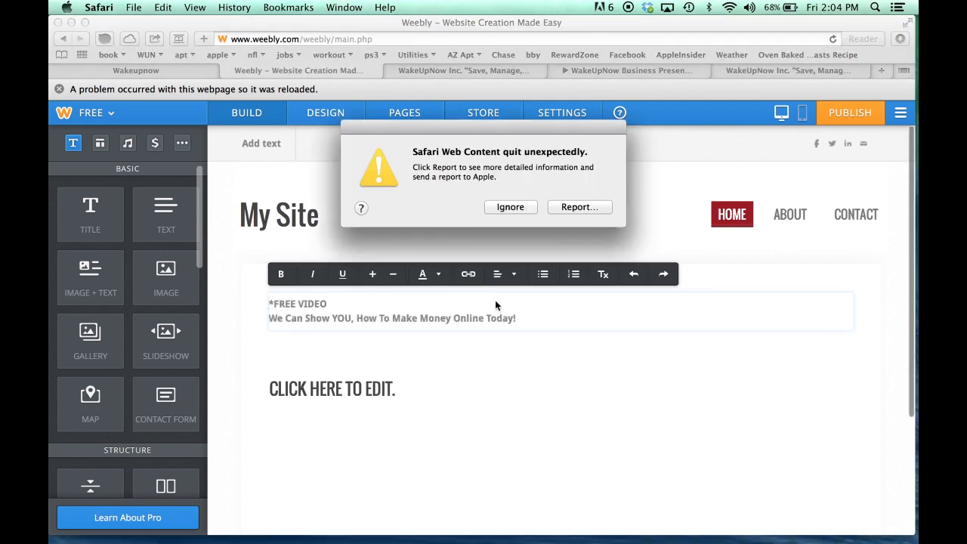
pyautogui.click(511, 208)
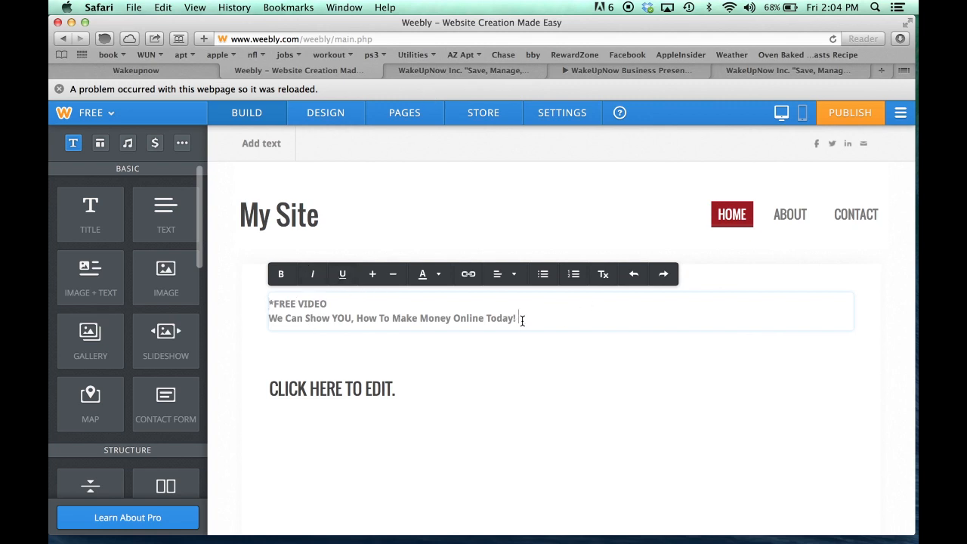
pyautogui.moveTo(522, 320); pyautogui.dragTo(275, 305)
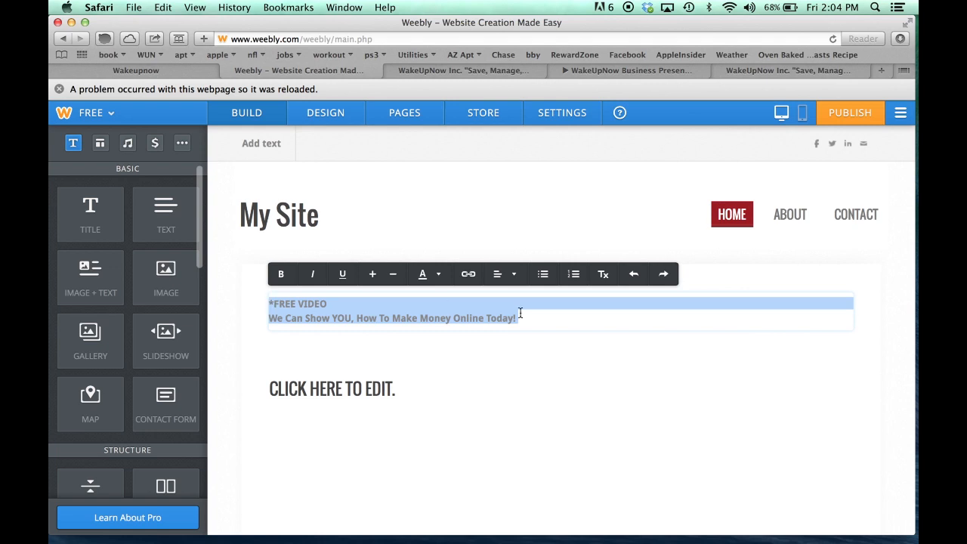
pyautogui.moveTo(496, 276)
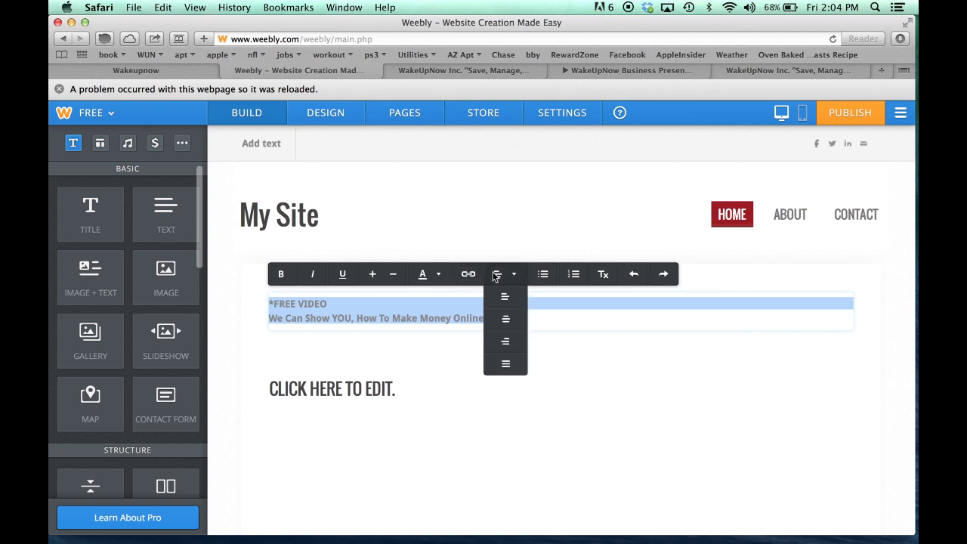
pyautogui.click(505, 320)
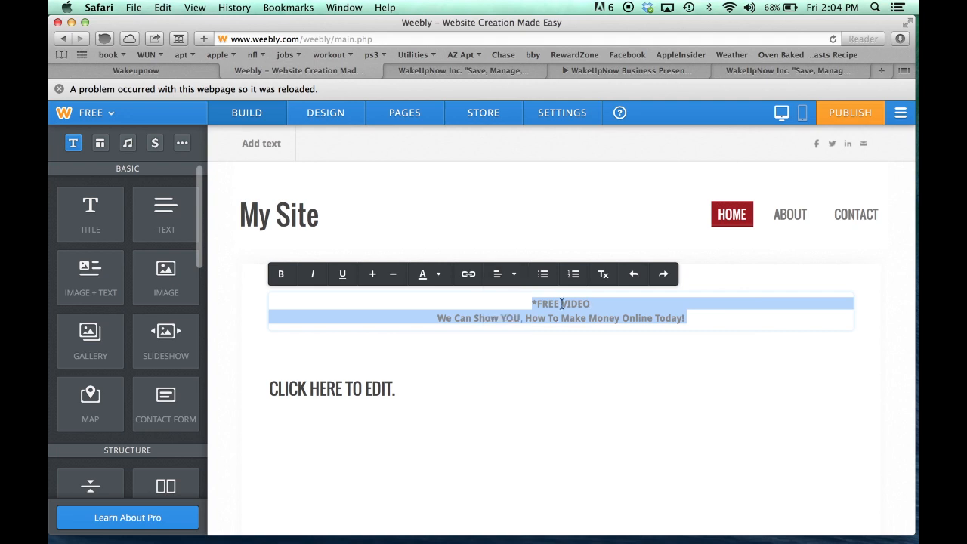
pyautogui.click(372, 275)
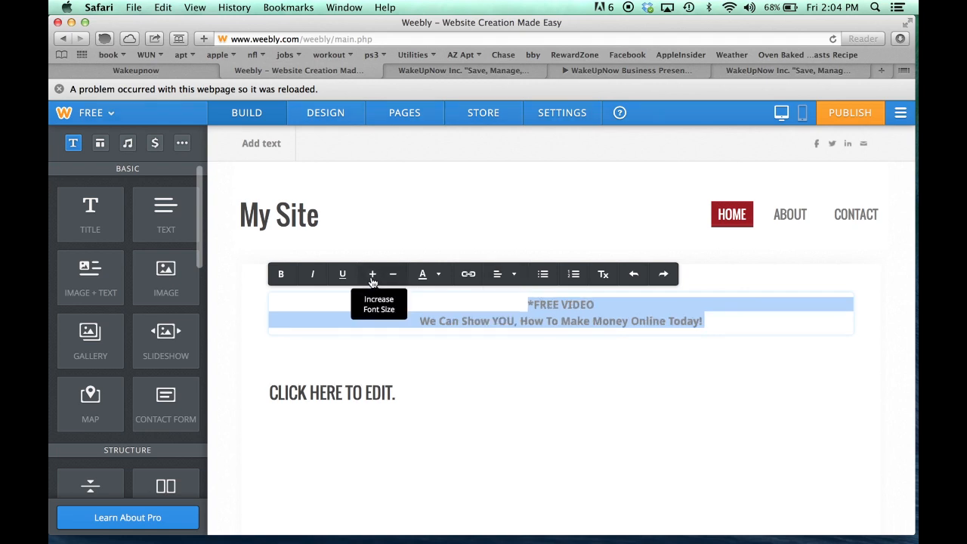
pyautogui.click(372, 275)
pyautogui.click(371, 274)
pyautogui.click(372, 274)
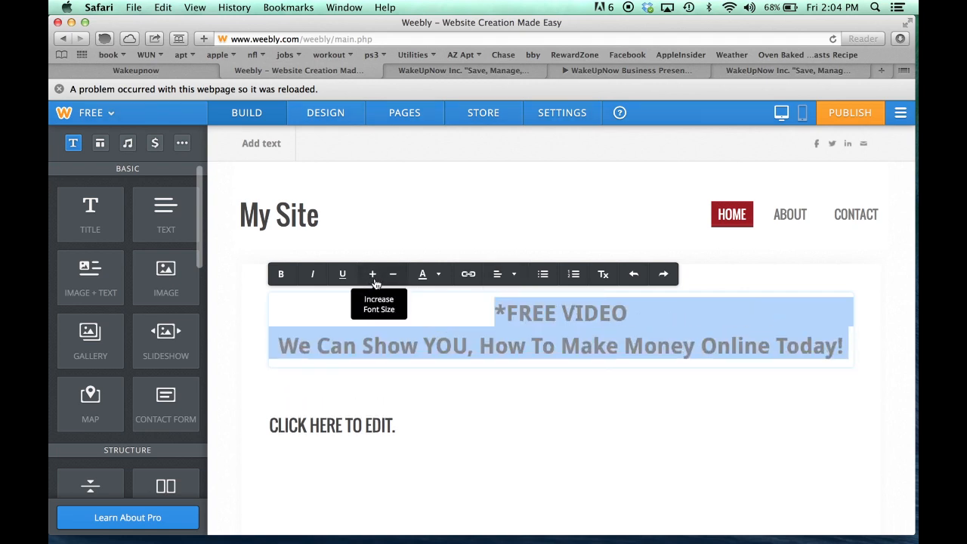
pyautogui.click(716, 321)
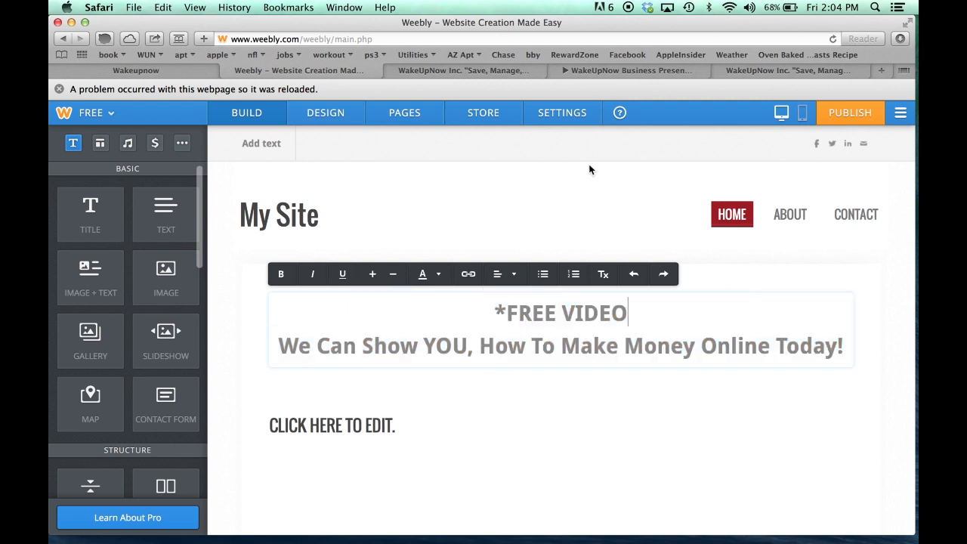
pyautogui.click(244, 330)
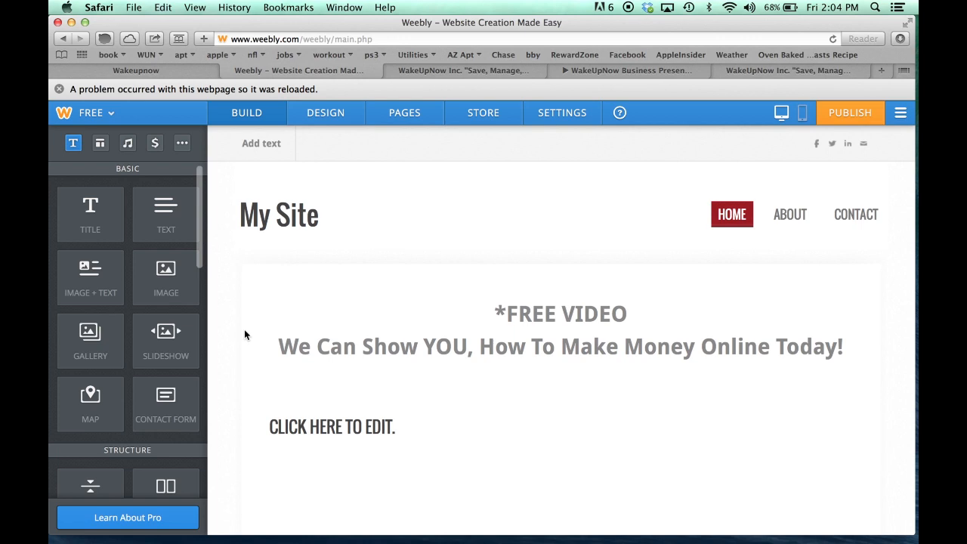
# Colour the headline text red, leaving the placeholder block below unchanged
pyautogui.scroll(-2, 335, 317)
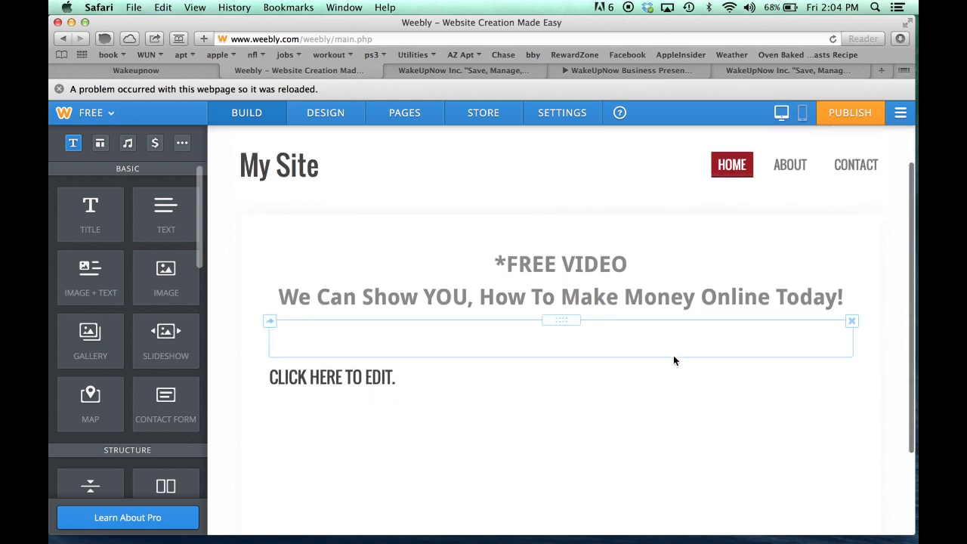
pyautogui.click(839, 296)
pyautogui.moveTo(839, 296); pyautogui.dragTo(481, 260)
pyautogui.click(438, 226)
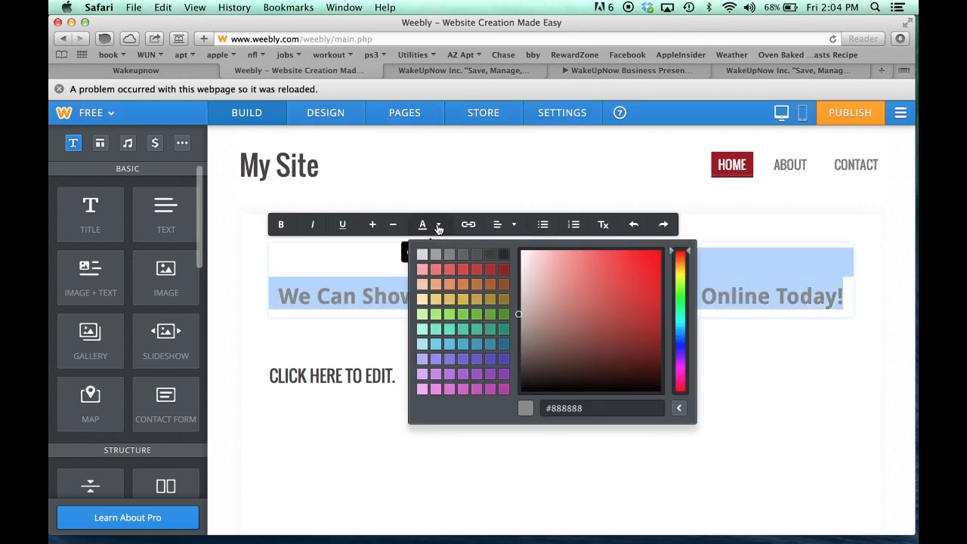
pyautogui.click(478, 271)
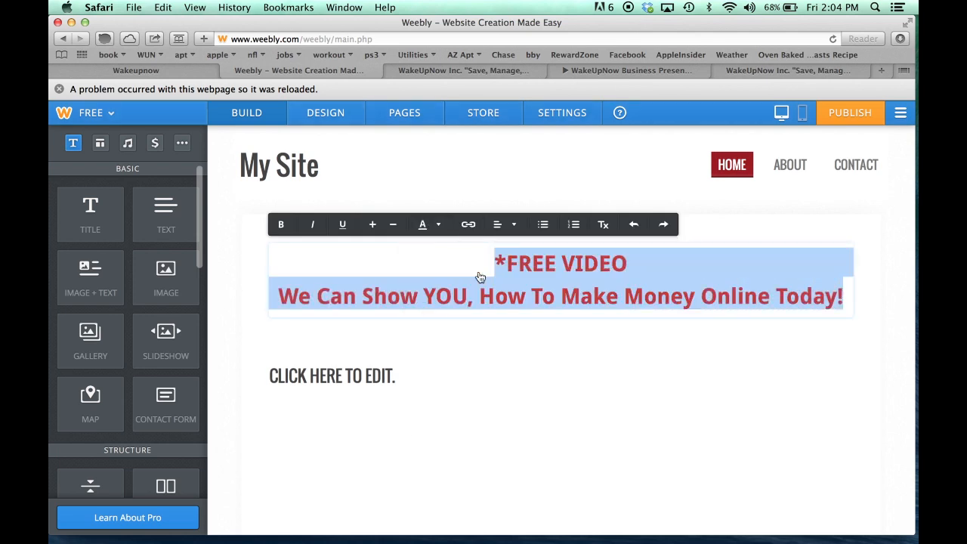
pyautogui.click(438, 265)
pyautogui.click(511, 359)
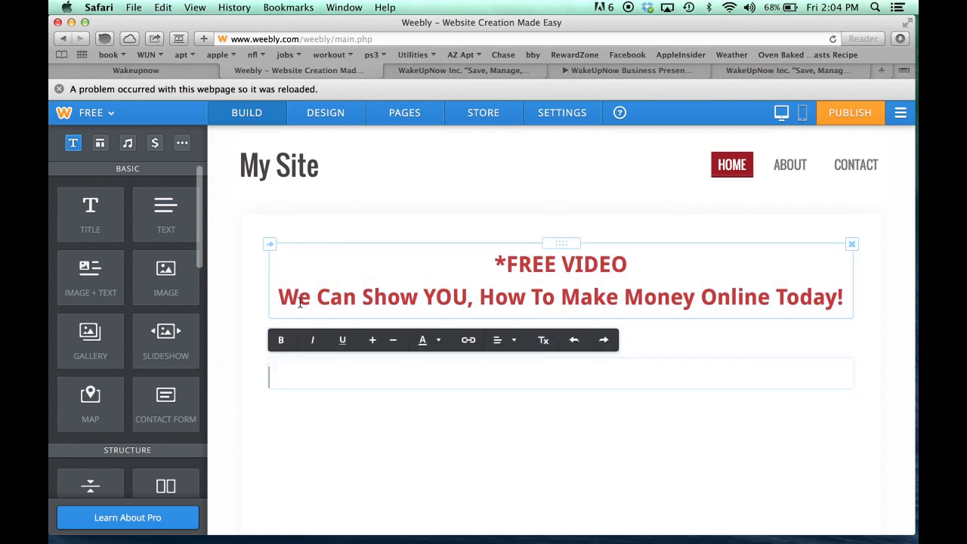
pyautogui.click(234, 286)
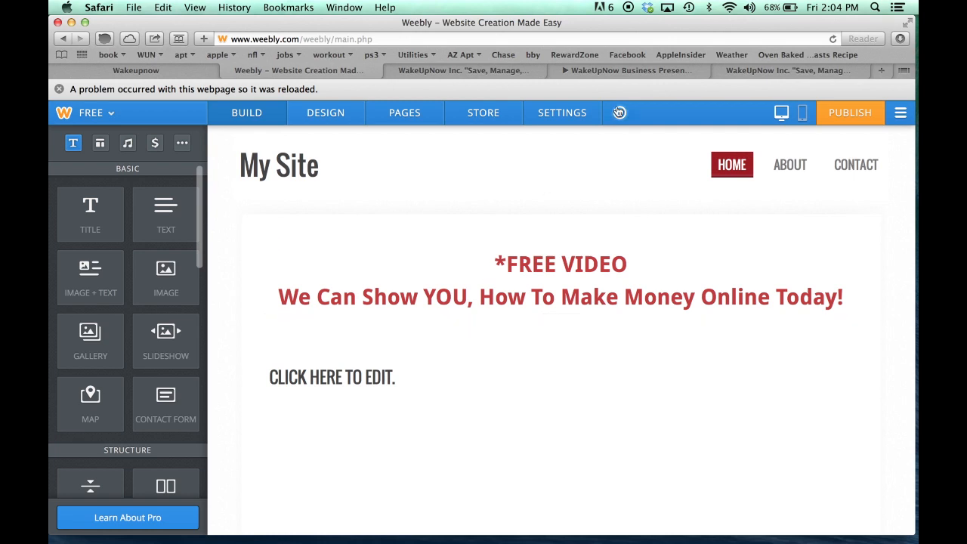
pyautogui.click(445, 69)
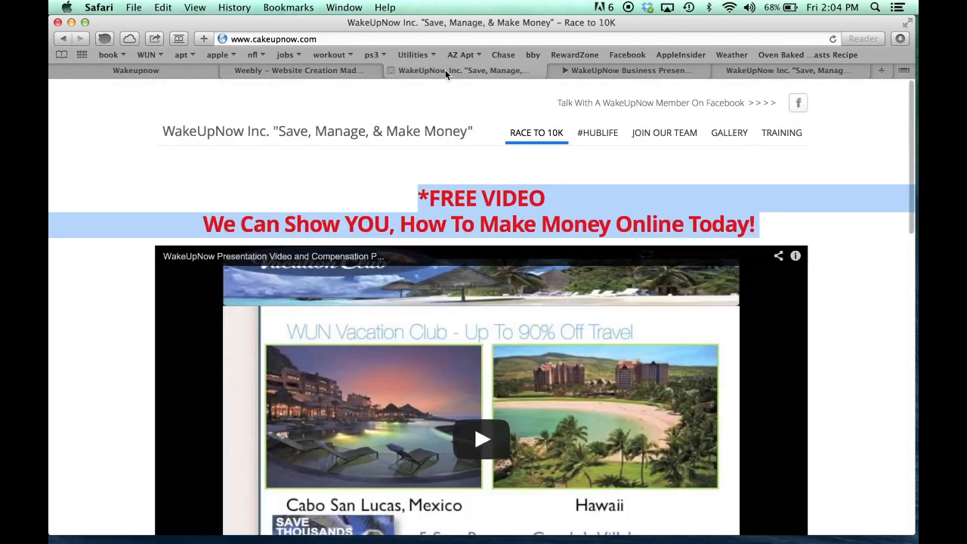
# Drag the YouTube element from Media onto the page beneath the FREE VIDEO headline
pyautogui.click(167, 216)
pyautogui.click(309, 72)
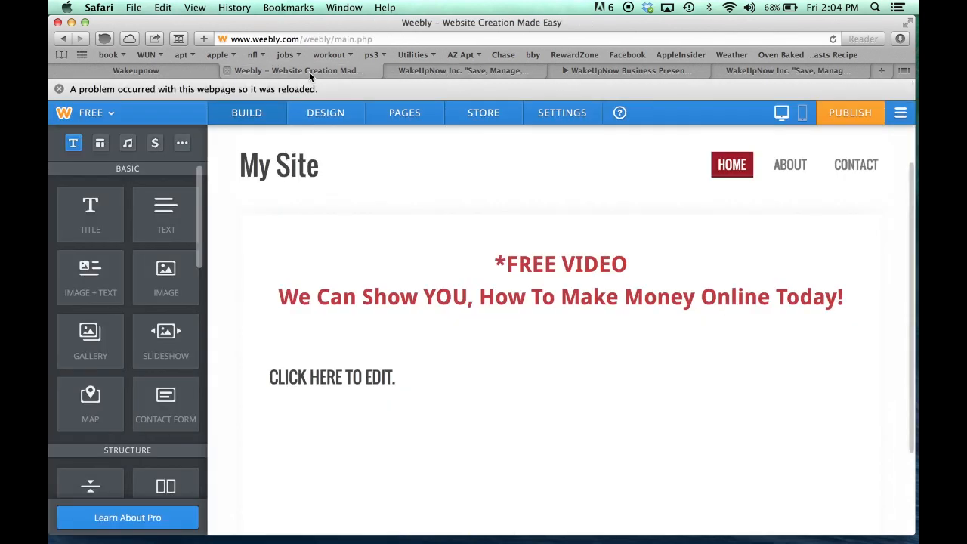
pyautogui.scroll(-2, 141, 324)
pyautogui.scroll(-8, 140, 324)
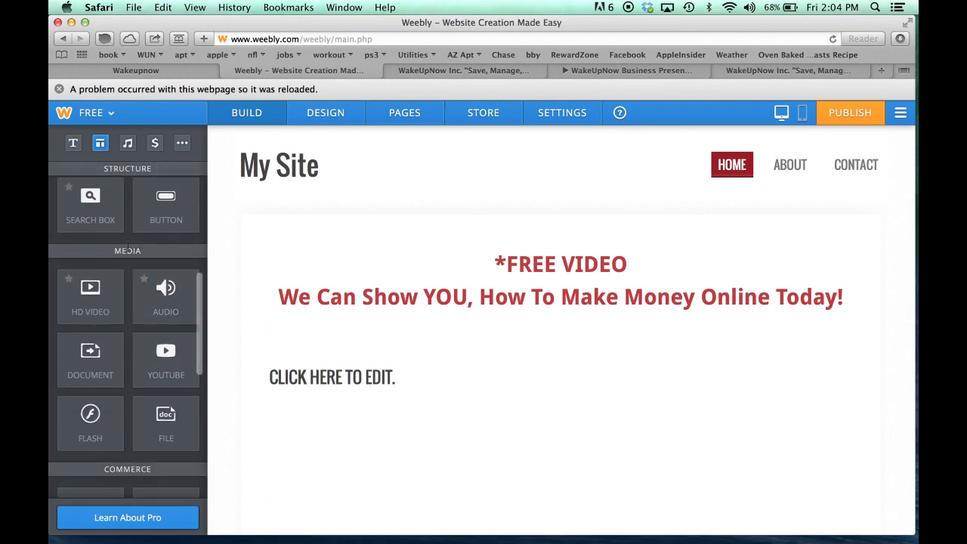
pyautogui.moveTo(159, 369); pyautogui.dragTo(532, 349)
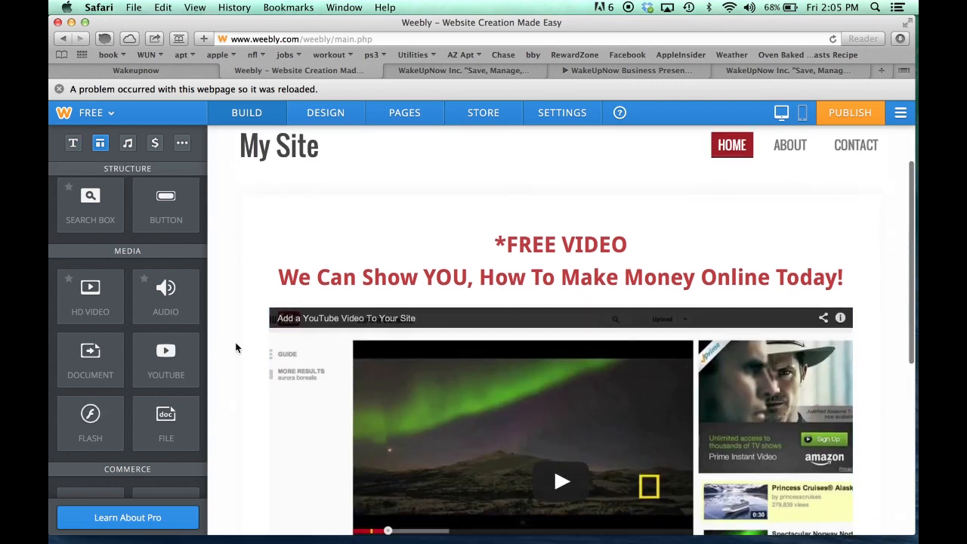
pyautogui.scroll(-3, 237, 346)
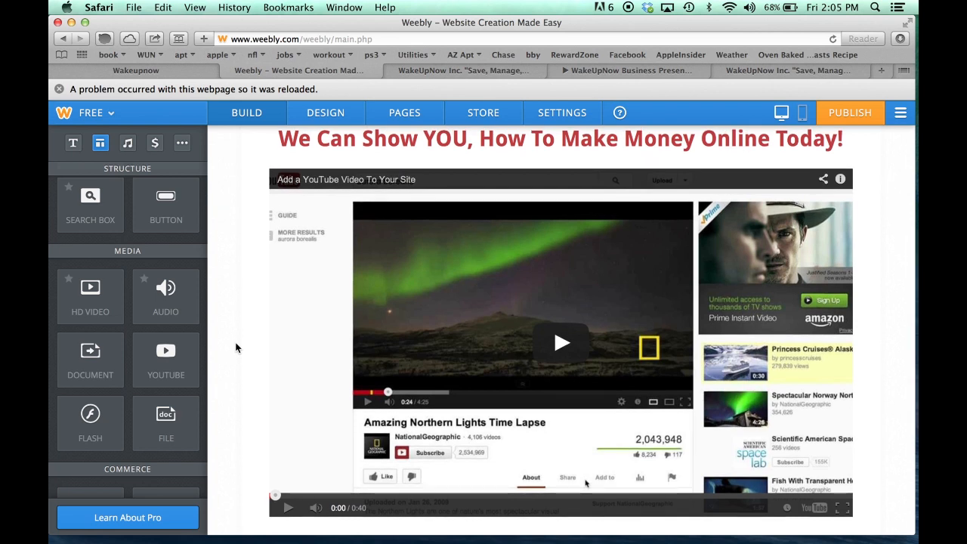
pyautogui.scroll(2, 237, 347)
pyautogui.scroll(2, 236, 348)
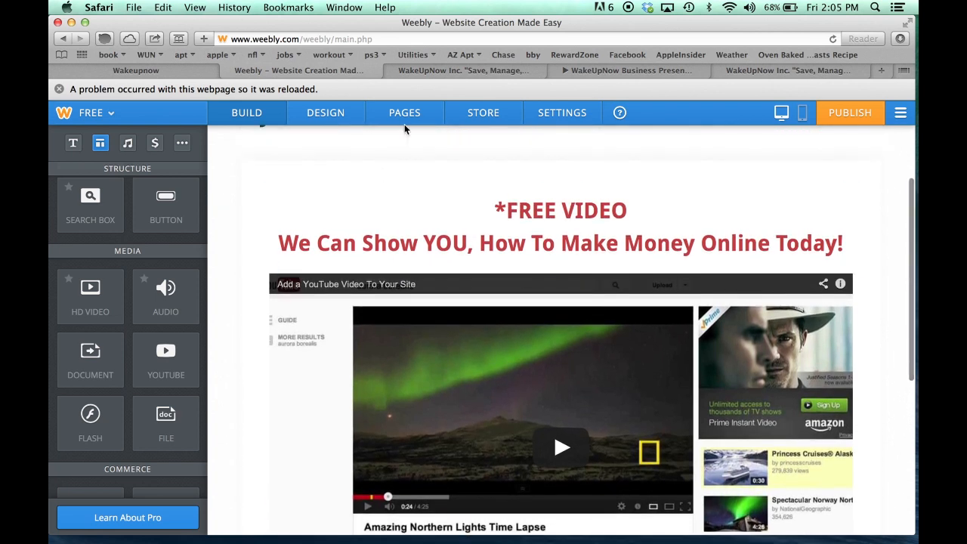
pyautogui.click(452, 69)
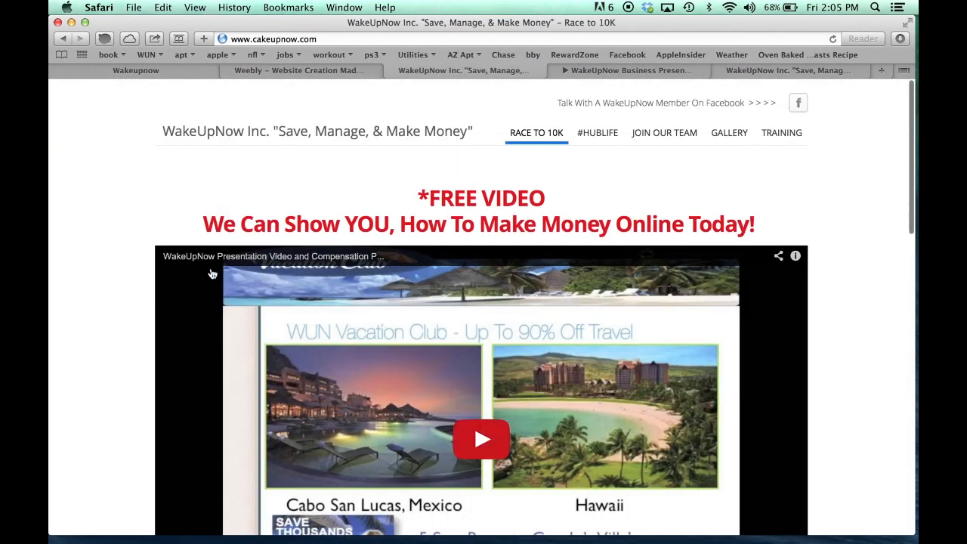
# Open the 'WakeUpNow Business Presentation - SIMPLIFIED' video and copy its Share link
pyautogui.scroll(-2, 143, 309)
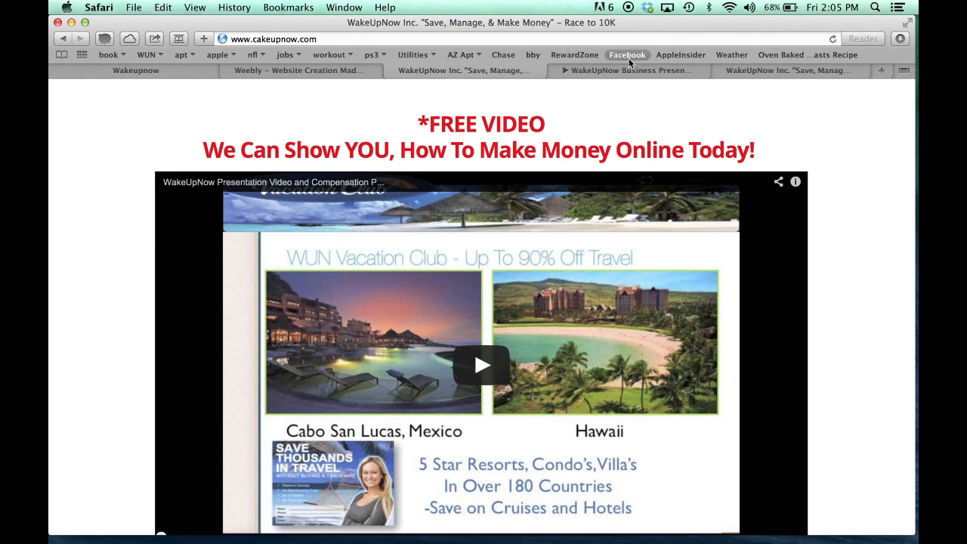
pyautogui.click(579, 71)
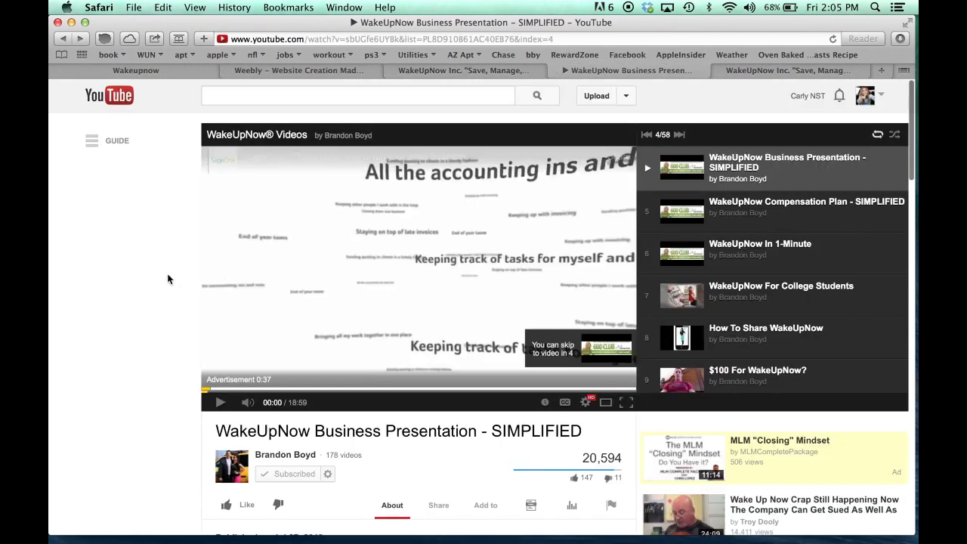
pyautogui.scroll(-3, 157, 337)
pyautogui.scroll(-2, 157, 336)
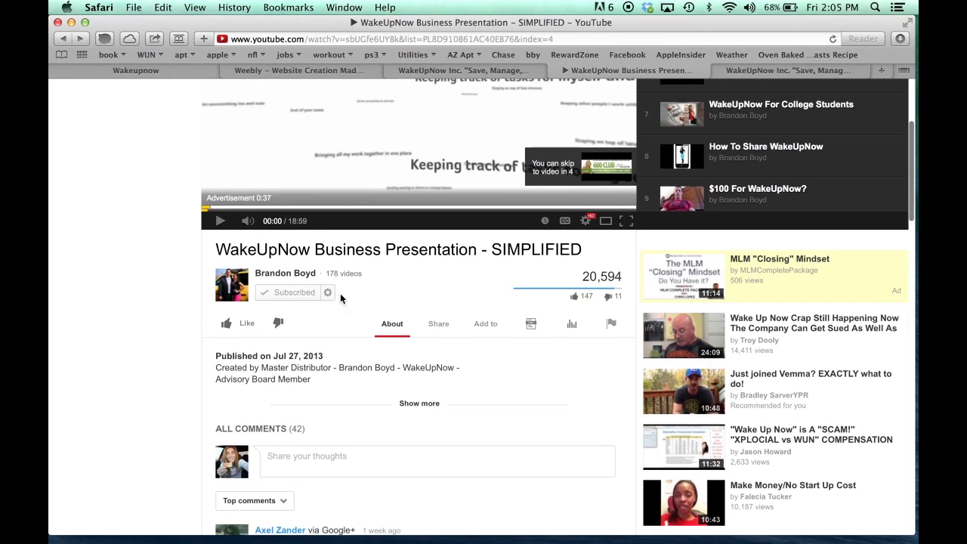
pyautogui.click(438, 324)
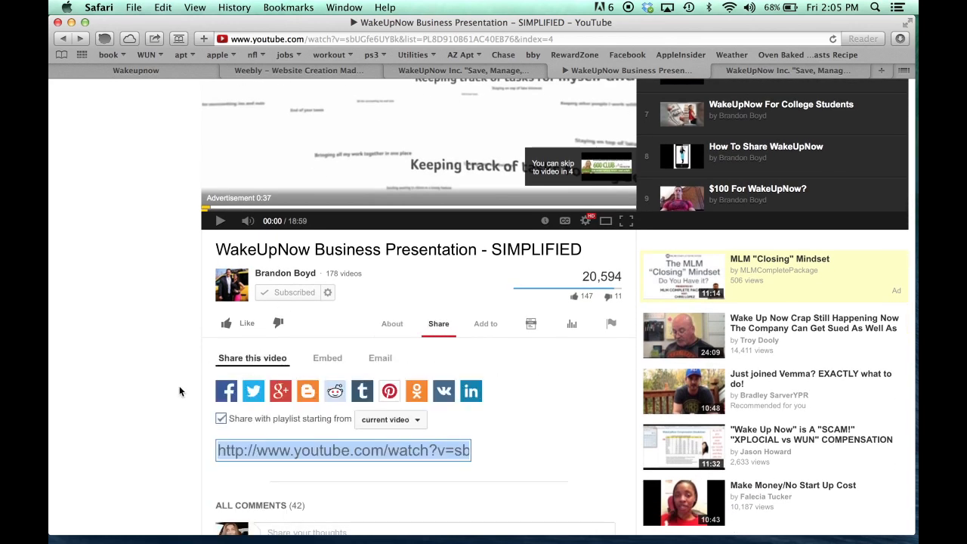
pyautogui.scroll(-1, 173, 416)
pyautogui.click(312, 415)
pyautogui.click(312, 416)
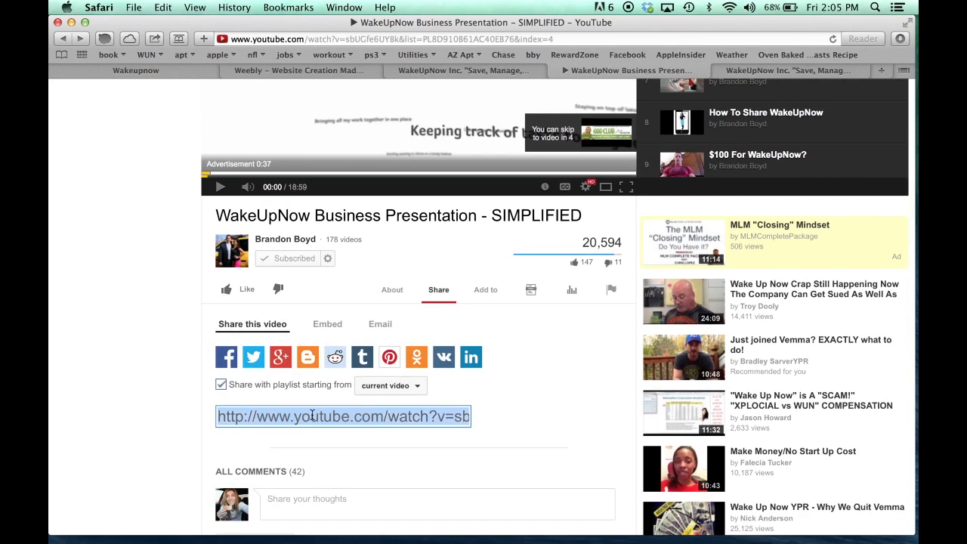
pyautogui.press('super+c')
pyautogui.click(184, 406)
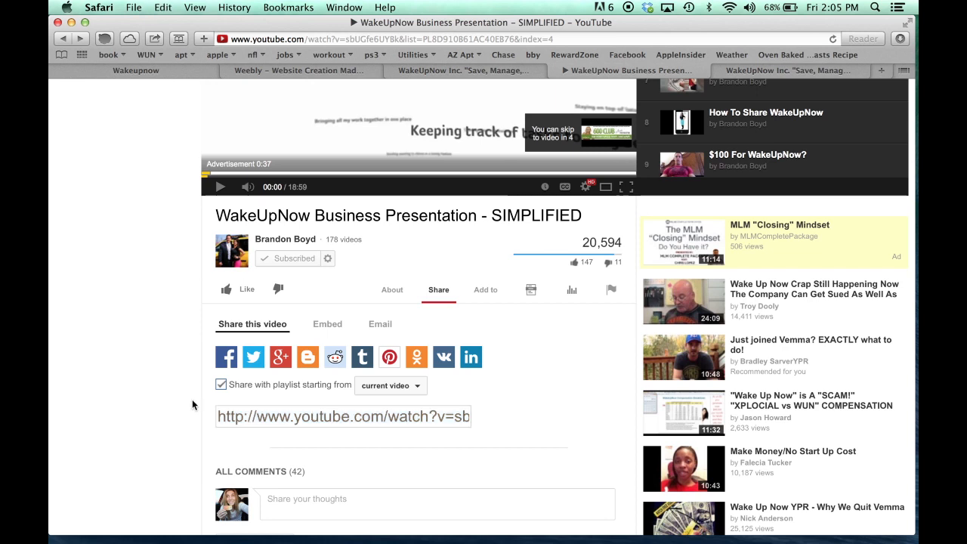
pyautogui.scroll(6, 192, 399)
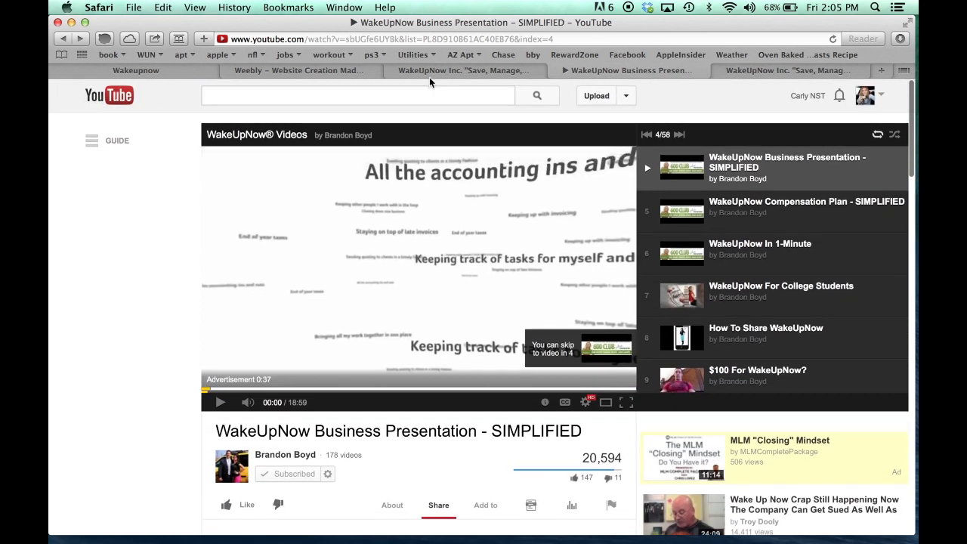
pyautogui.click(431, 72)
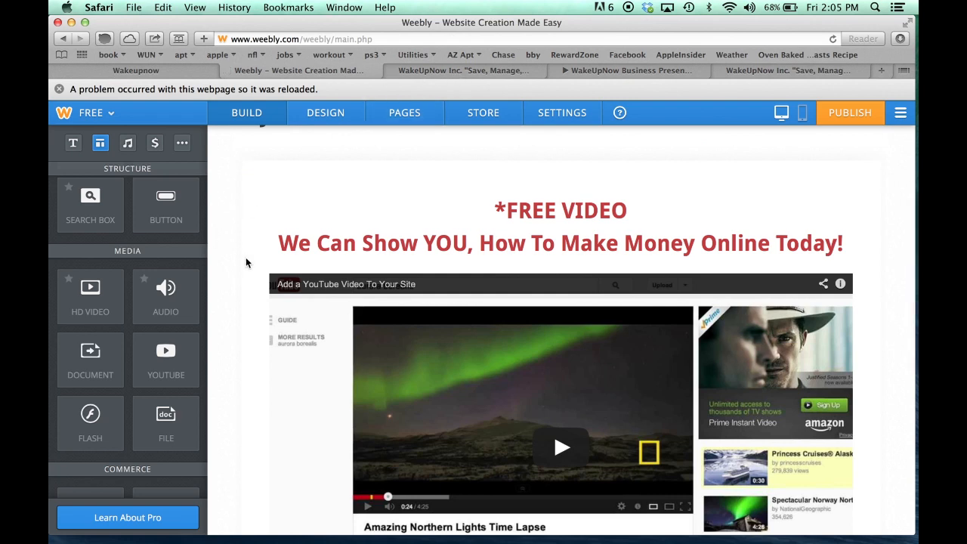
# Paste the copied link into the YouTube block to embed 'WakeUpNow Business Presentation - SIMPLIFIED' (18:59)
pyautogui.scroll(-5, 246, 262)
pyautogui.scroll(3, 245, 262)
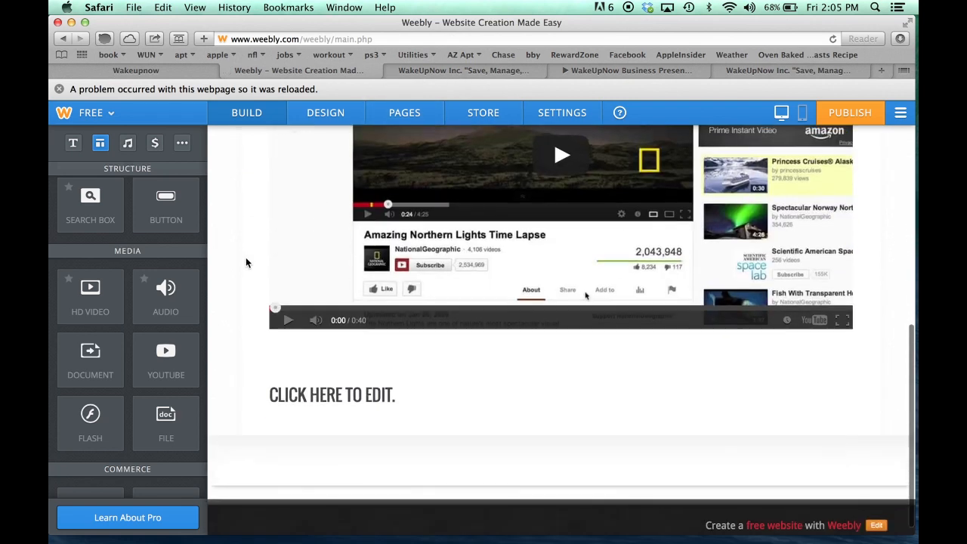
pyautogui.scroll(2, 245, 262)
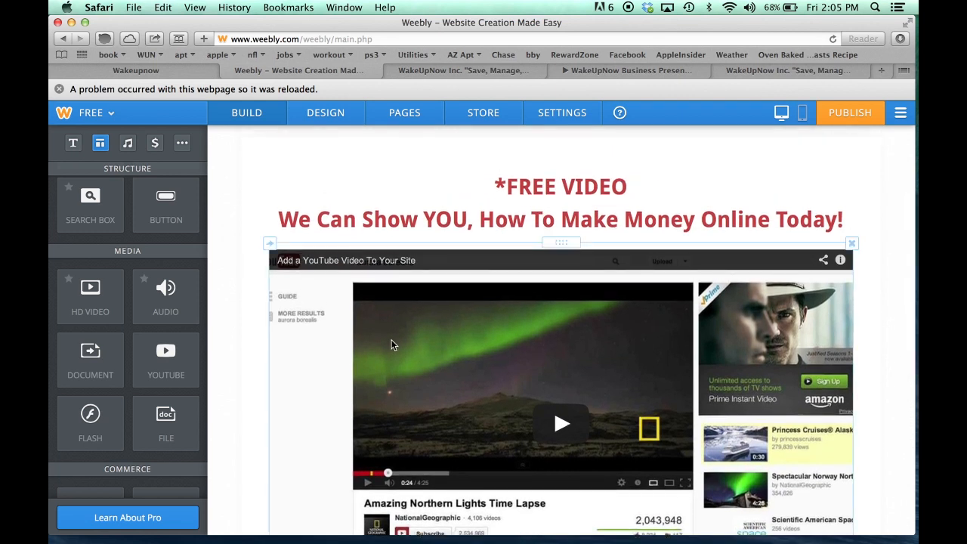
pyautogui.click(310, 368)
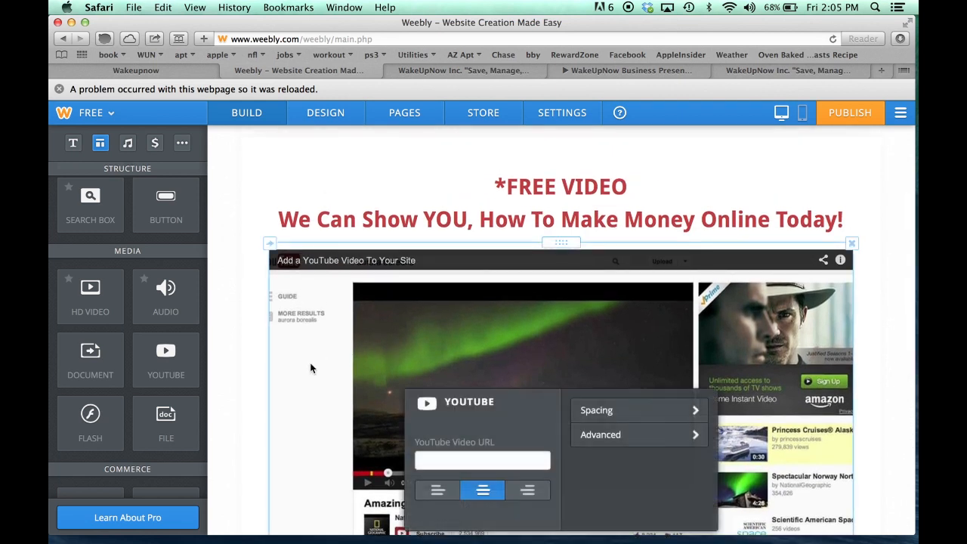
pyautogui.click(449, 458)
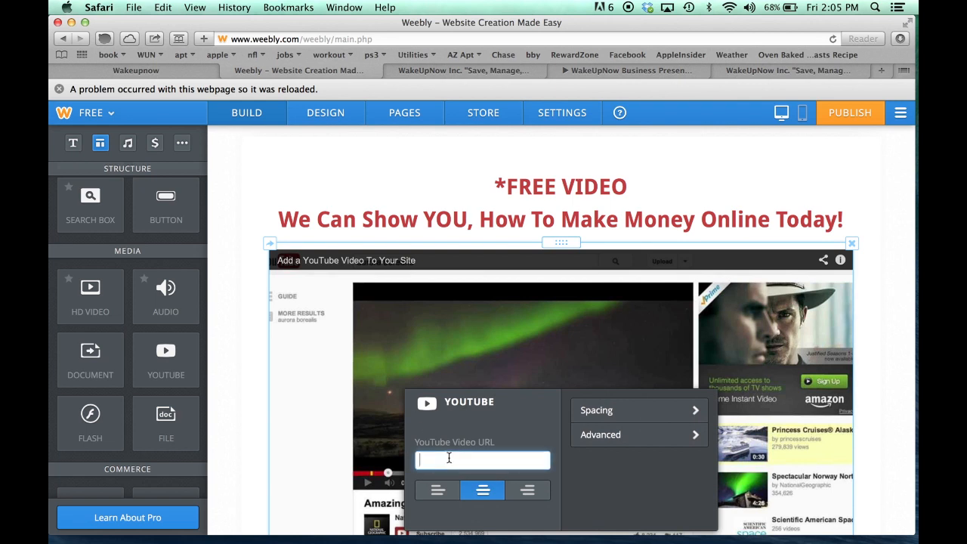
pyautogui.rightClick(449, 458)
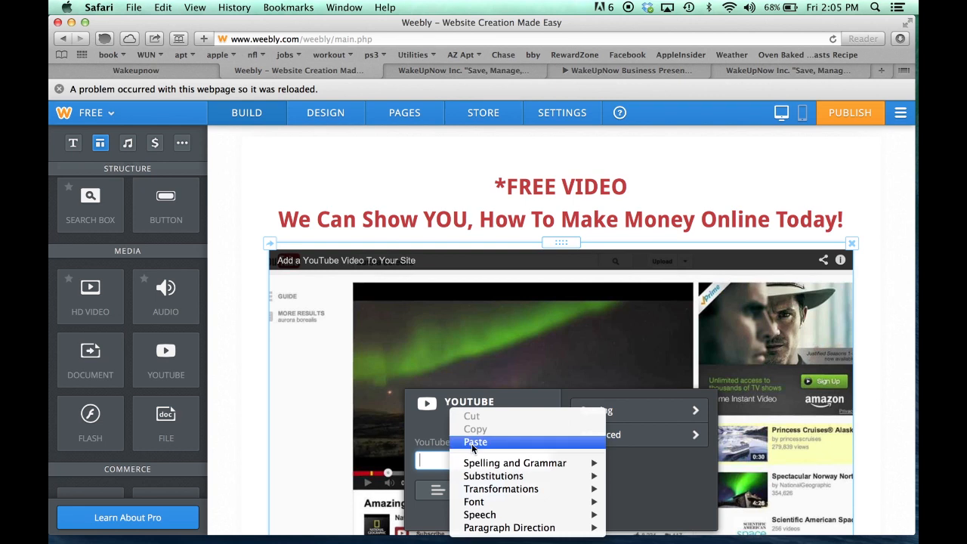
pyautogui.click(471, 443)
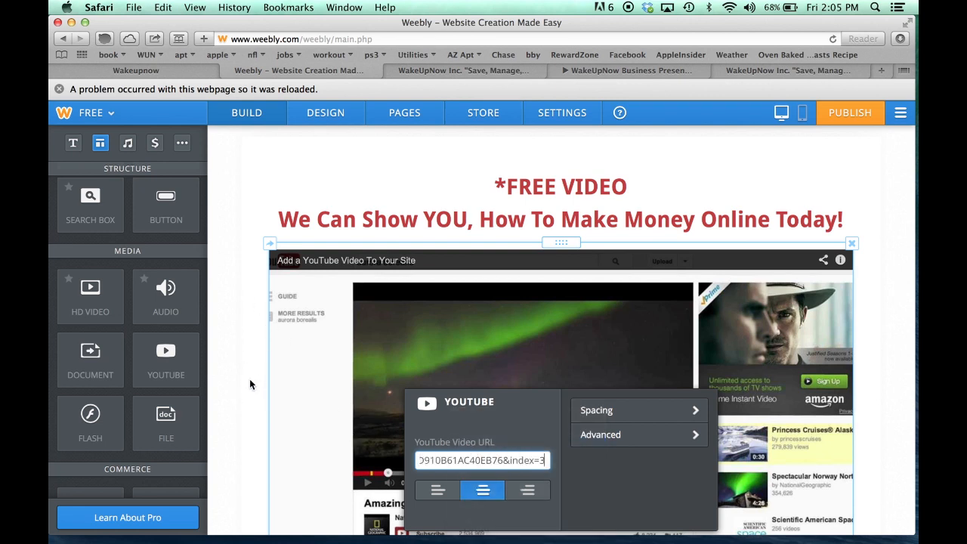
pyautogui.click(249, 380)
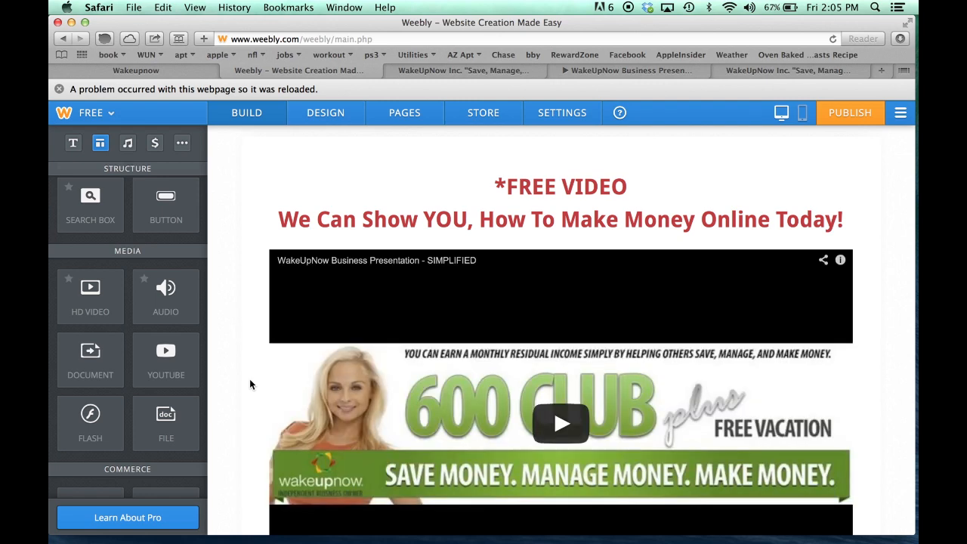
pyautogui.scroll(-3, 250, 381)
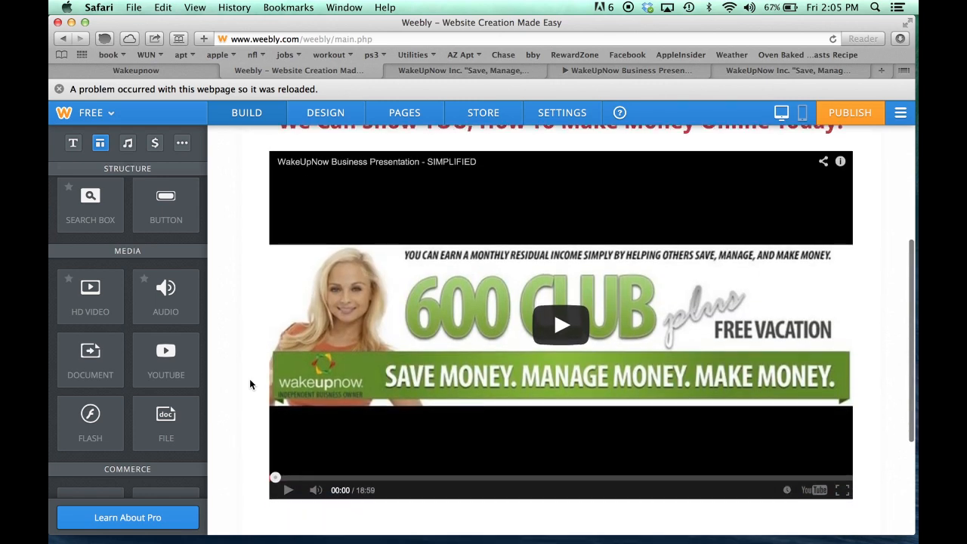
pyautogui.scroll(-1, 250, 385)
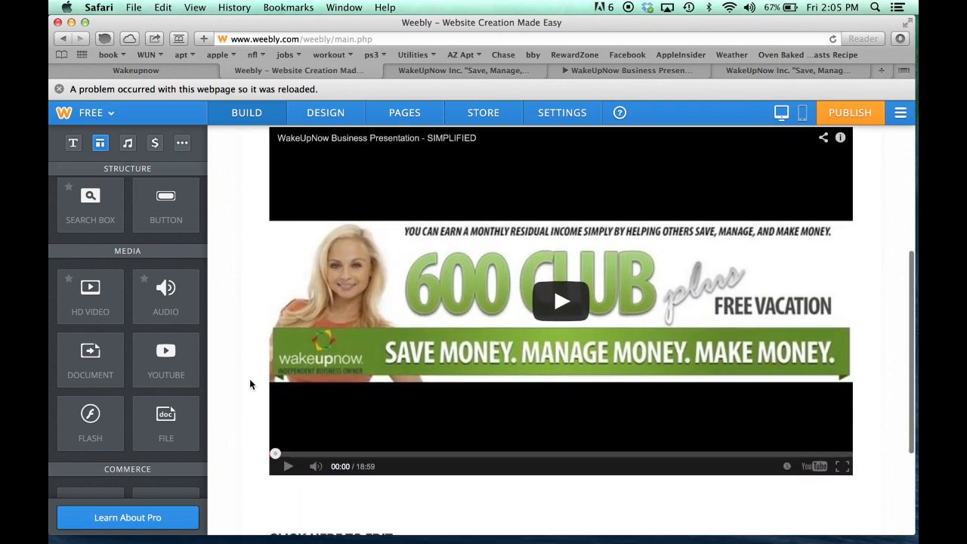
pyautogui.scroll(-1, 249, 384)
pyautogui.scroll(5, 249, 384)
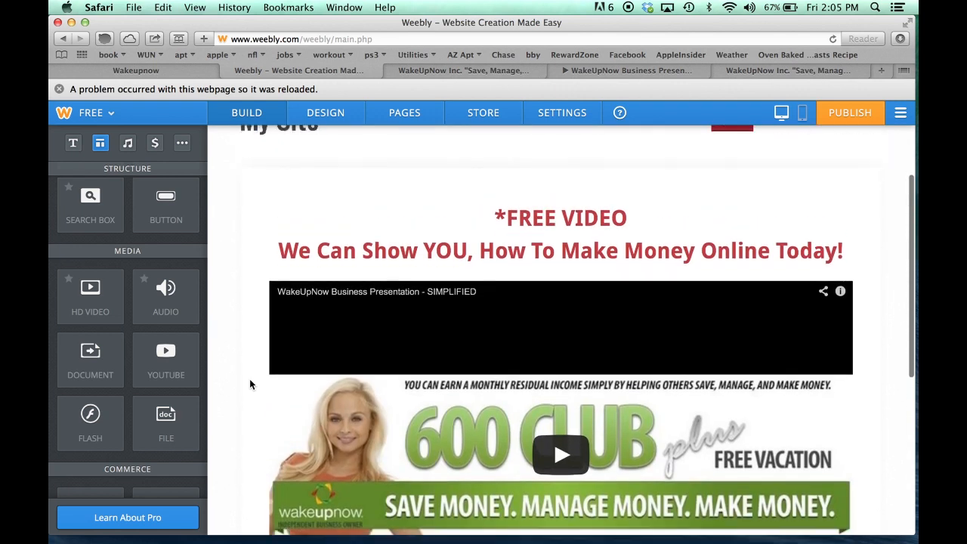
pyautogui.scroll(-8, 250, 383)
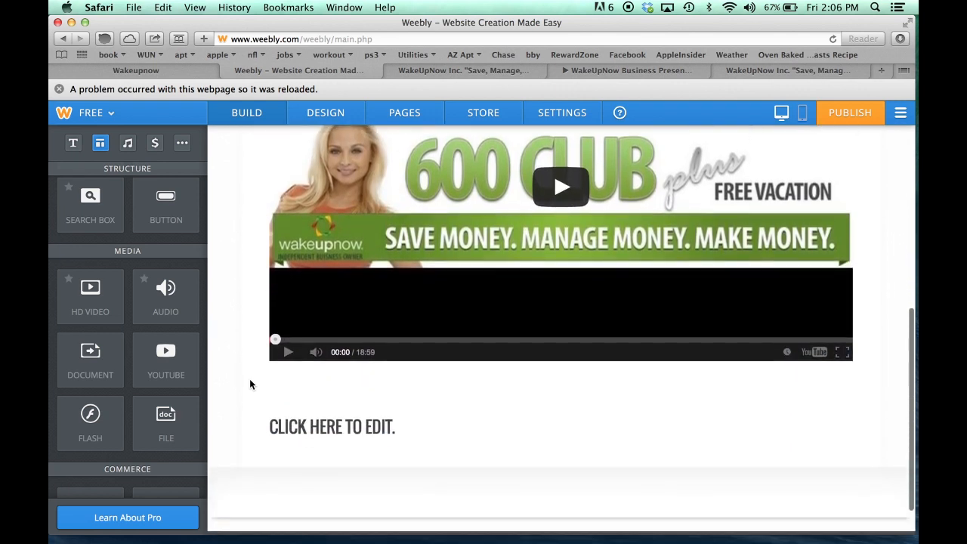
# Check the cakeupnow.com reference, then drop a Contact Form below the video and dismiss the layout tip
pyautogui.click(479, 69)
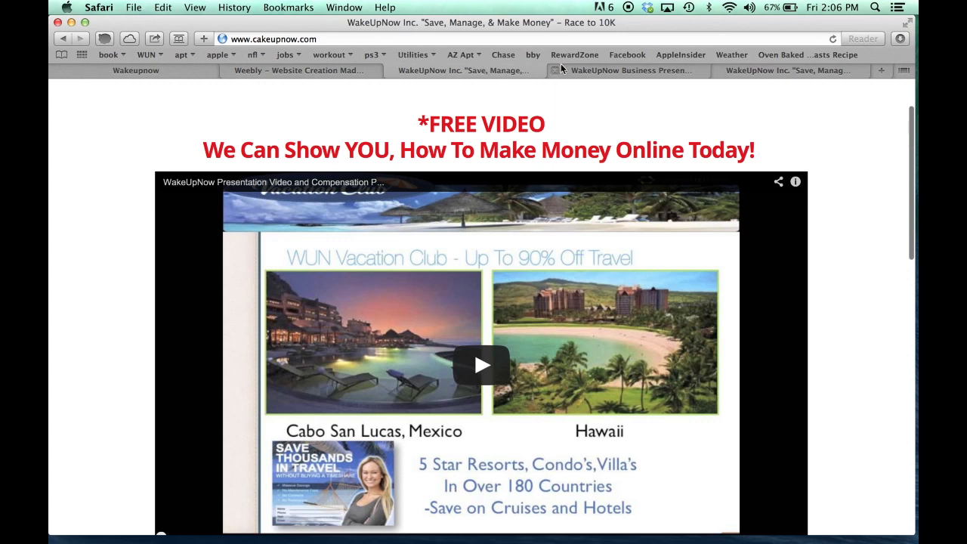
pyautogui.scroll(-10, 235, 341)
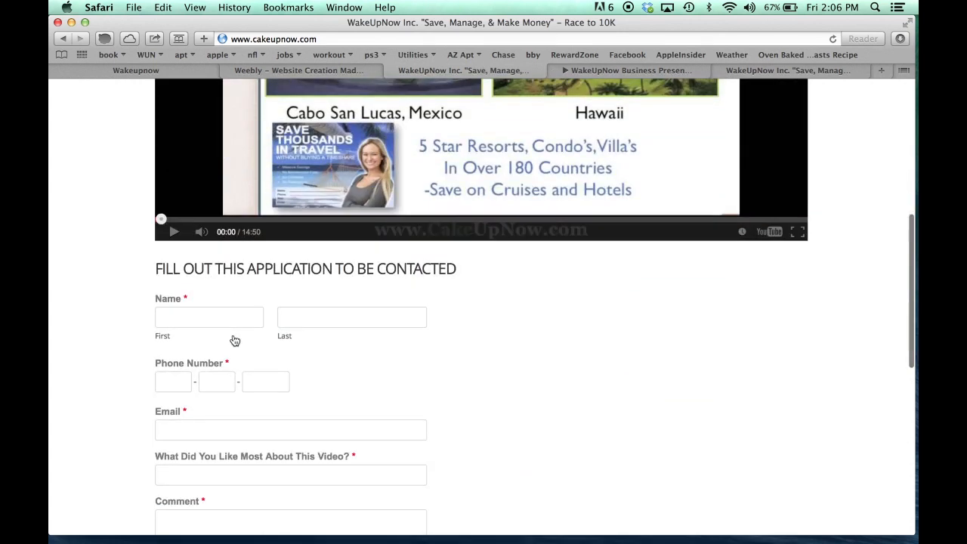
pyautogui.click(321, 73)
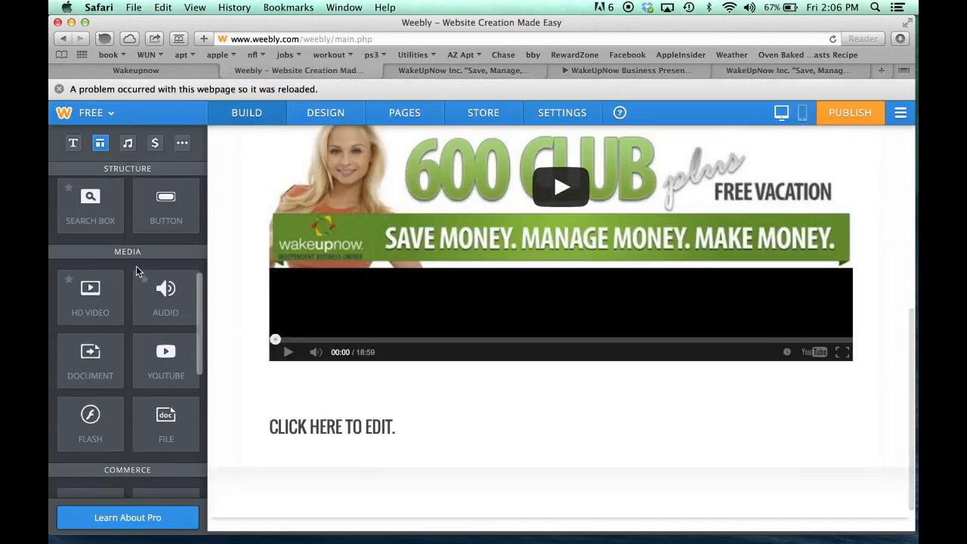
pyautogui.scroll(6, 137, 270)
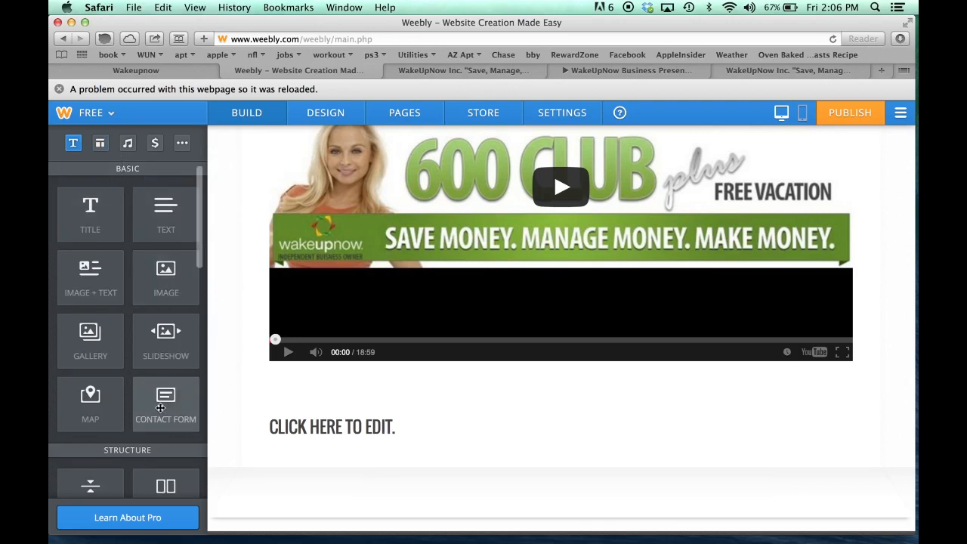
pyautogui.moveTo(154, 405); pyautogui.dragTo(397, 383)
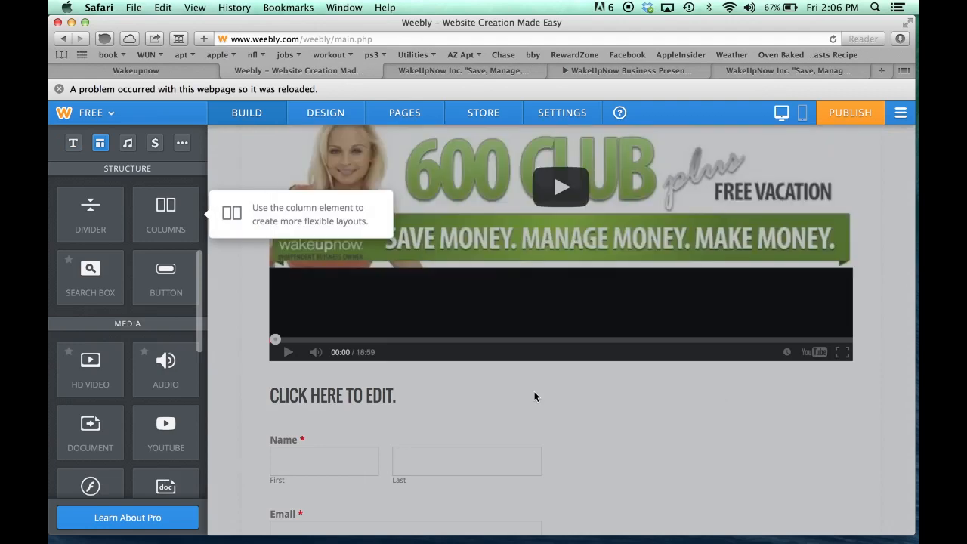
pyautogui.click(465, 389)
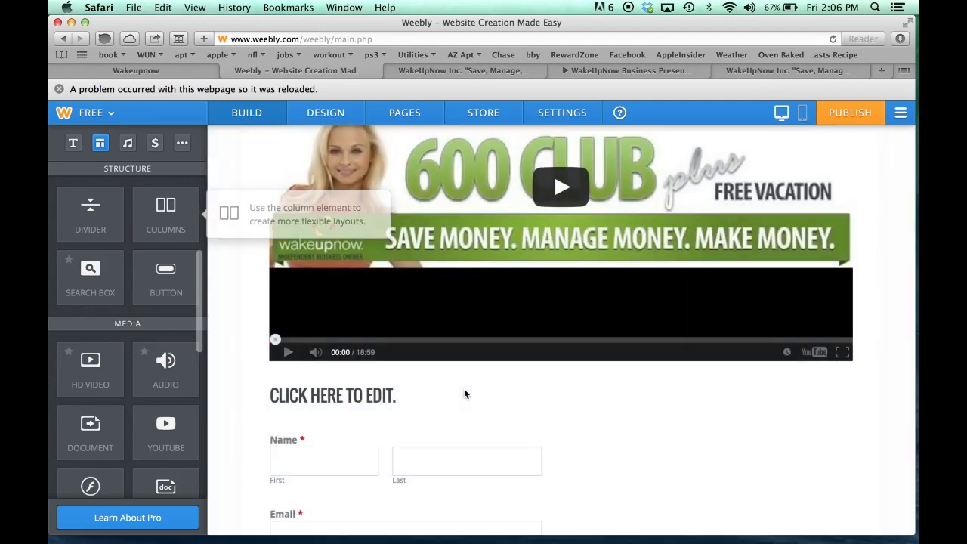
# Look at the reference form's heading on cakeupnow.com, then begin editing the contact form's title
pyautogui.click(485, 73)
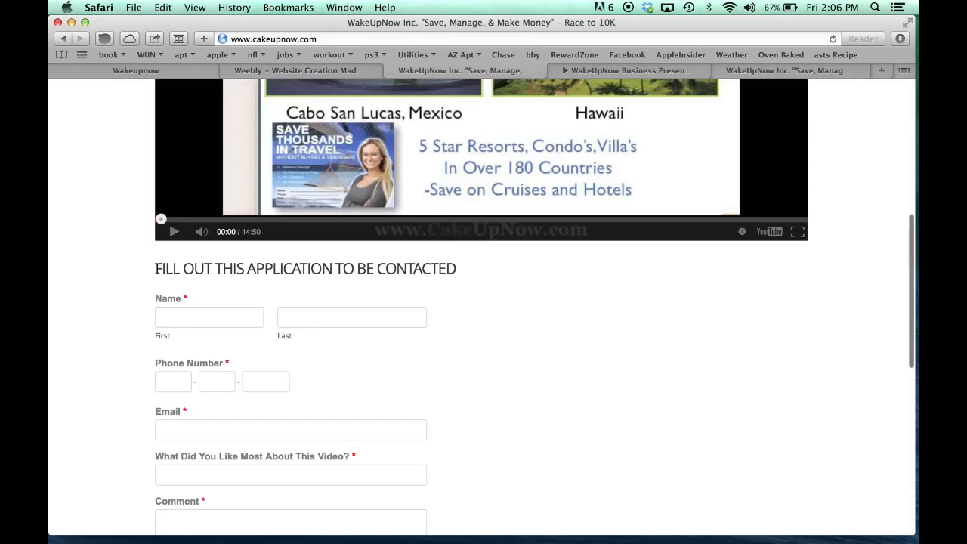
pyautogui.moveTo(156, 269); pyautogui.dragTo(443, 278)
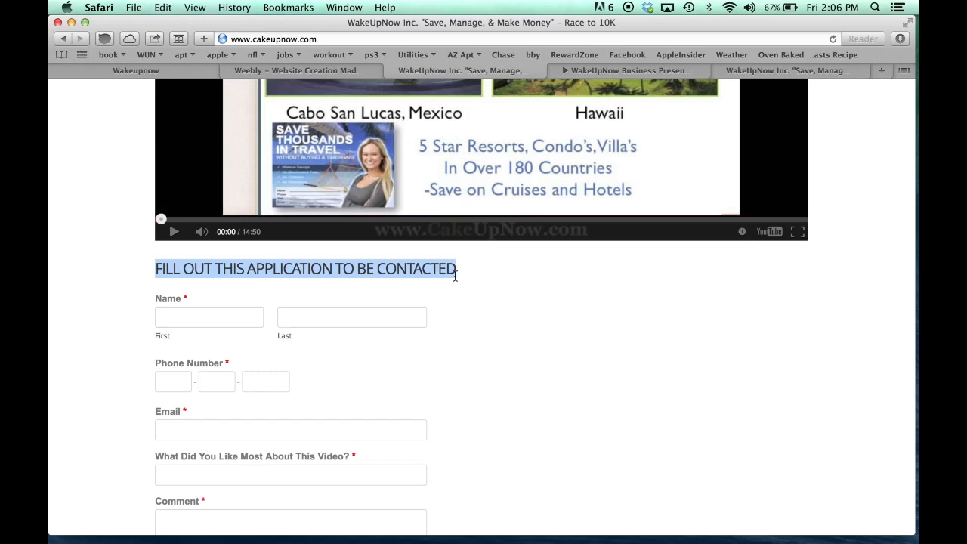
pyautogui.click(471, 270)
pyautogui.click(339, 72)
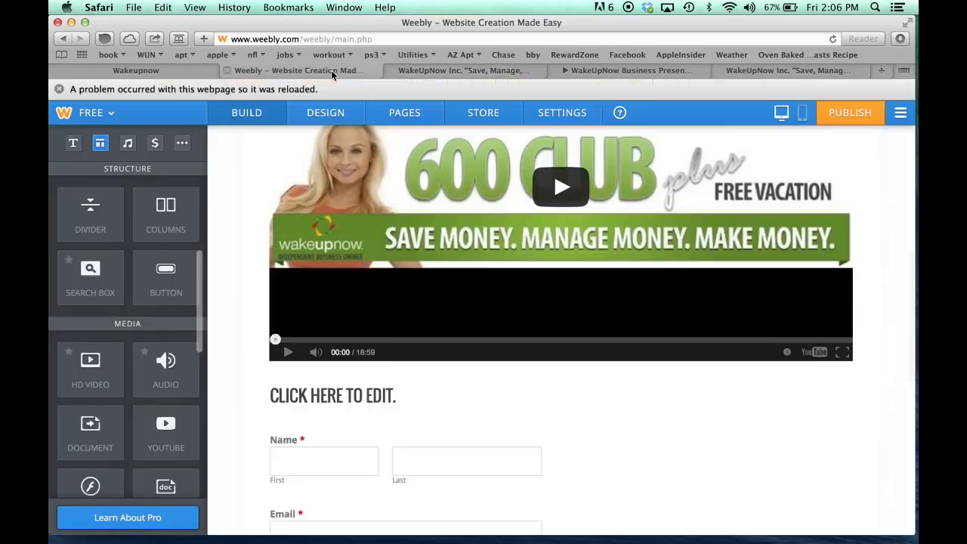
pyautogui.click(379, 401)
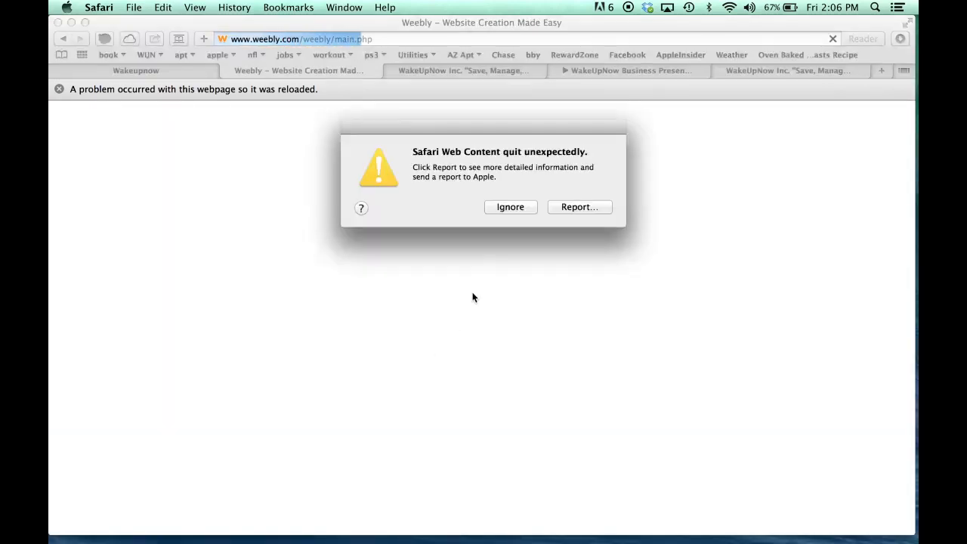
# Ignore the 'Safari Web Content quit unexpectedly' alert and scroll down to the reloaded contact form
pyautogui.click(506, 207)
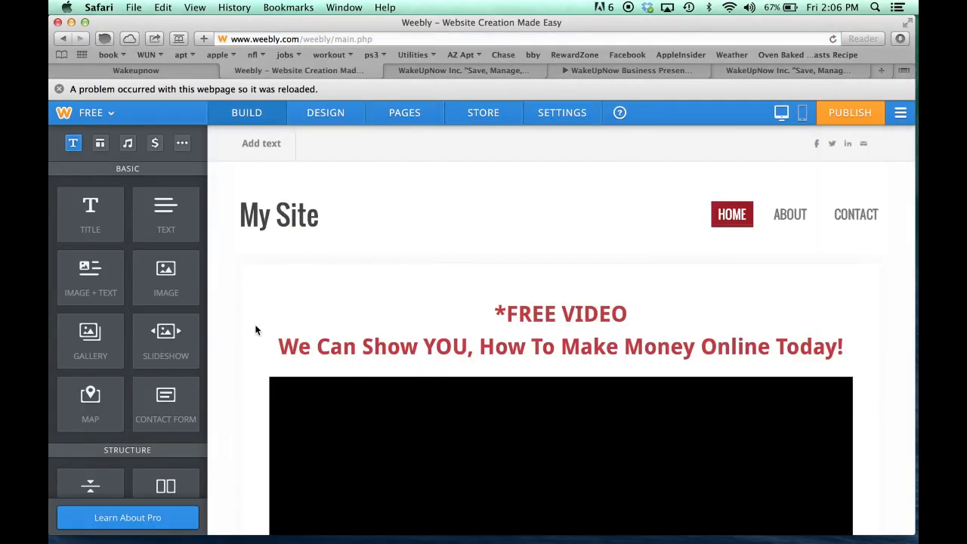
pyautogui.scroll(-3, 242, 386)
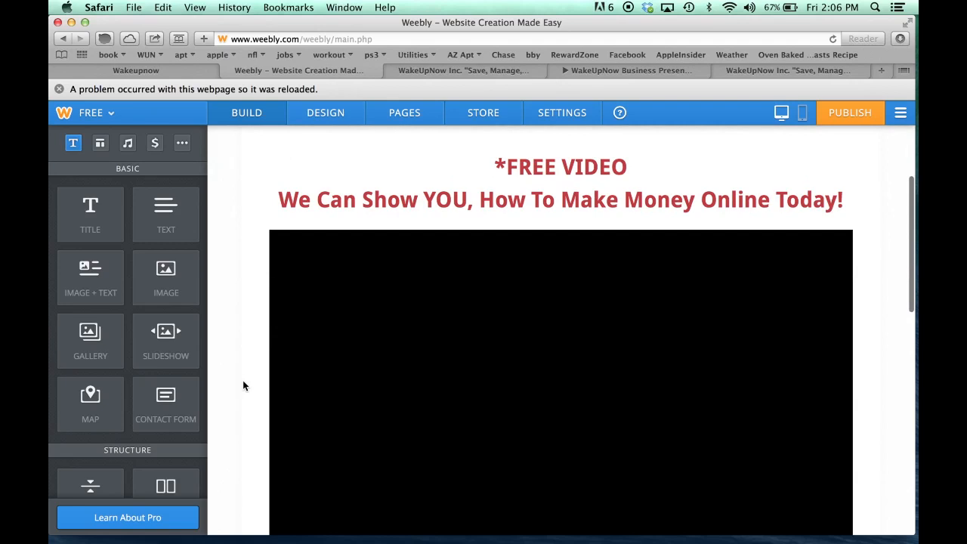
pyautogui.scroll(-5, 242, 385)
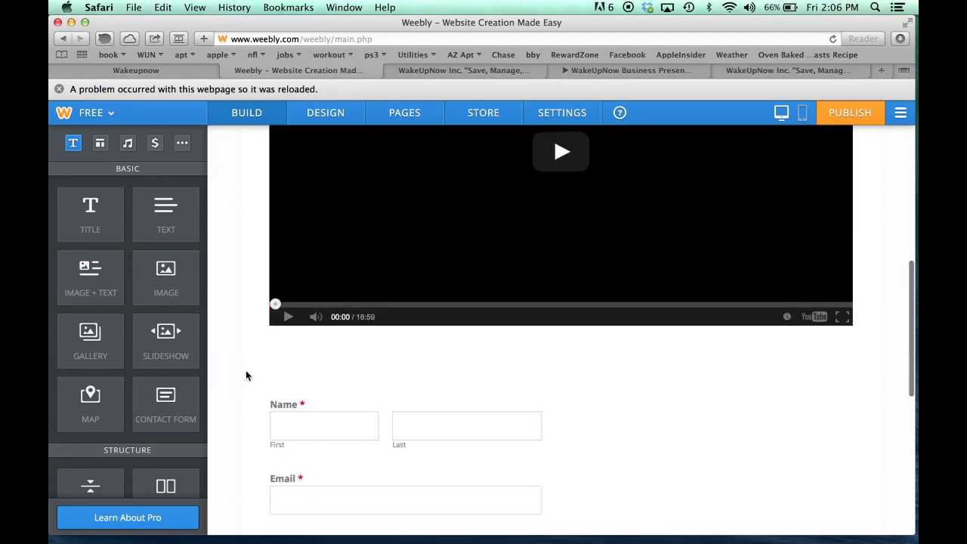
# Set the contact form heading to 'FILL OUT THIS APPLICATION TO BE CONTACTED'
pyautogui.click(366, 376)
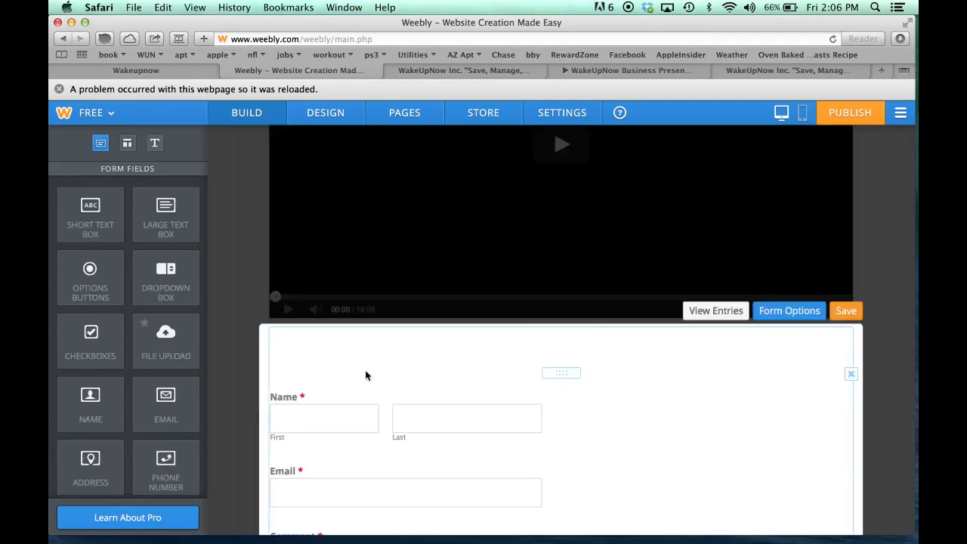
pyautogui.click(362, 356)
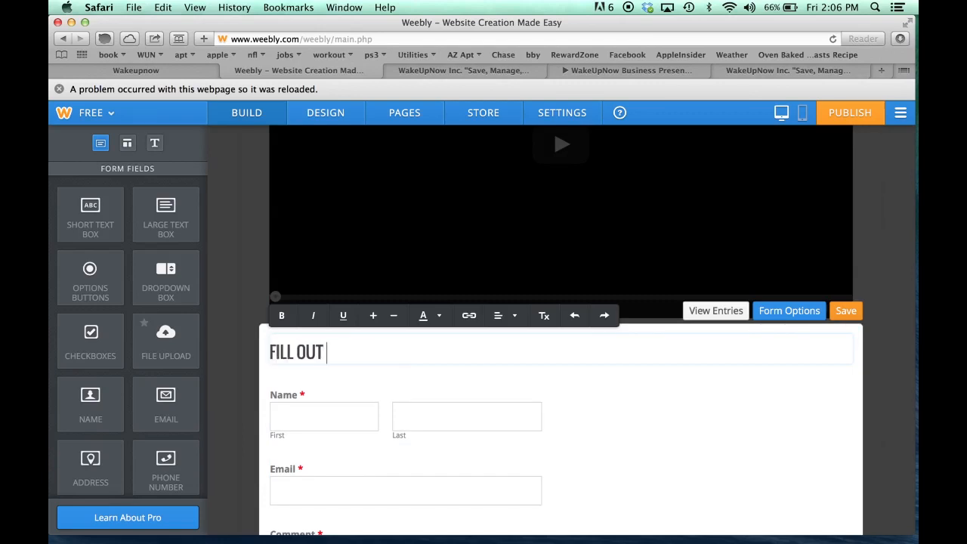
pyautogui.write('FILL OUT THIS APPLICA')
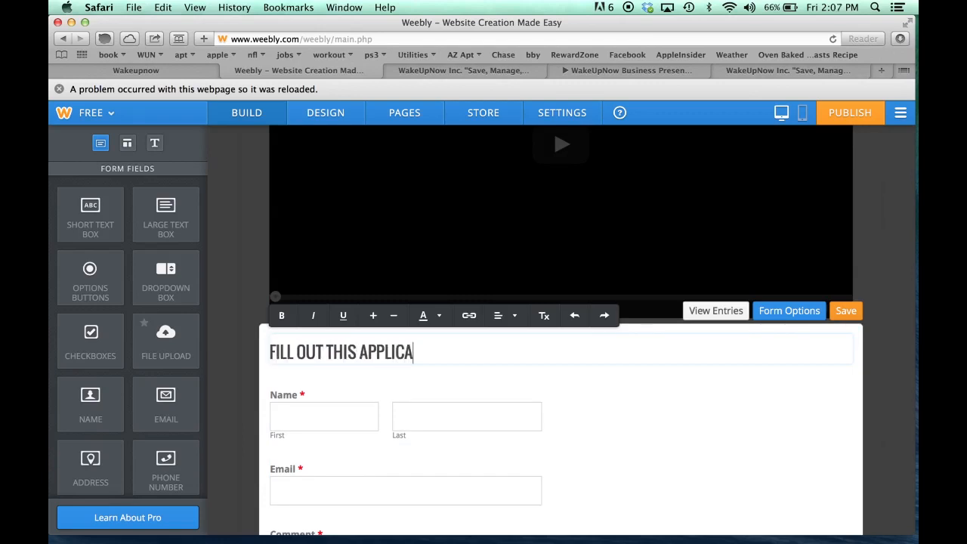
pyautogui.write('TION TO BE CON')
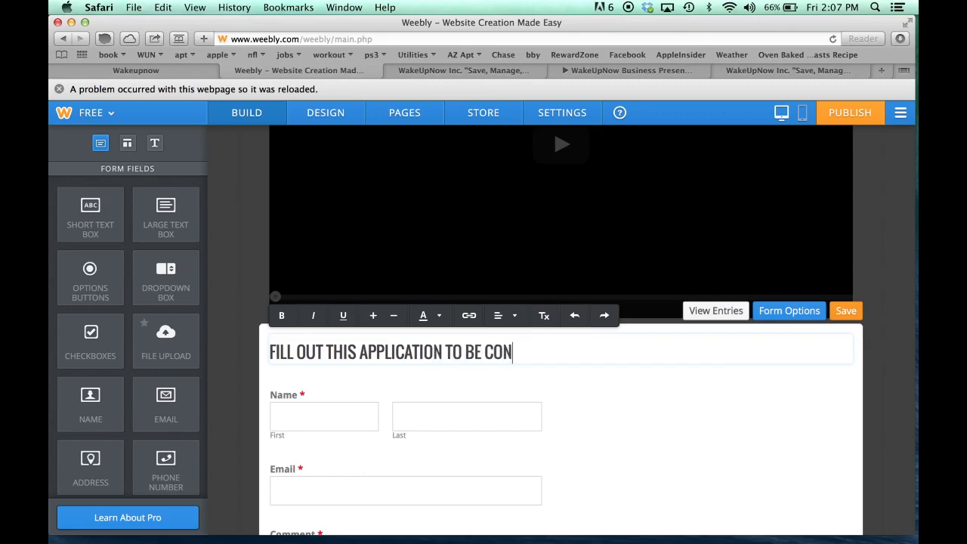
pyautogui.write('TRCTED')
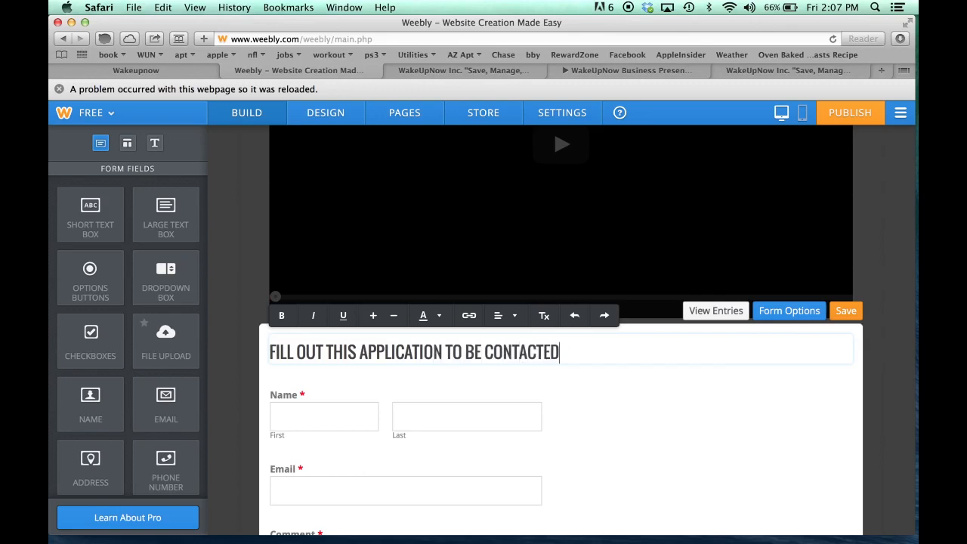
pyautogui.click(243, 404)
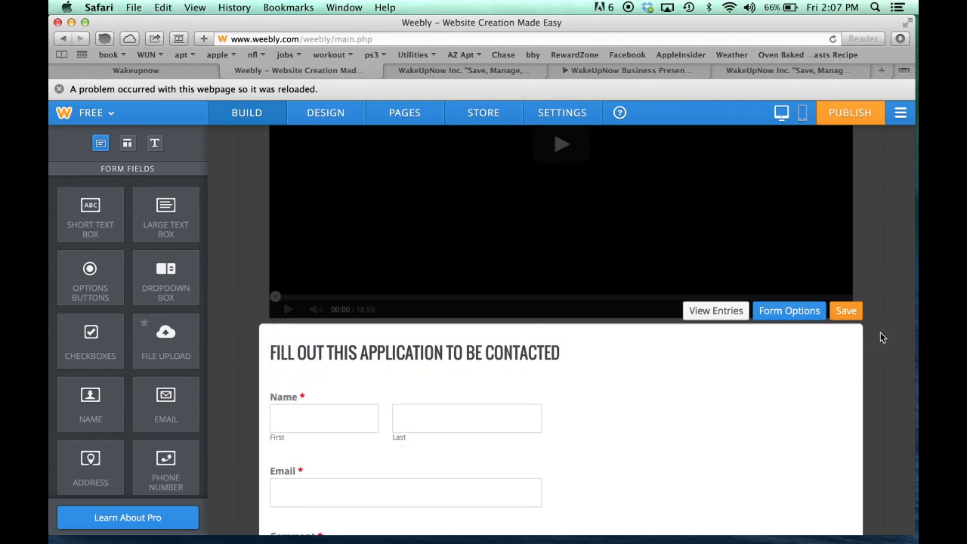
pyautogui.scroll(-1, 720, 408)
pyautogui.scroll(-1, 720, 408)
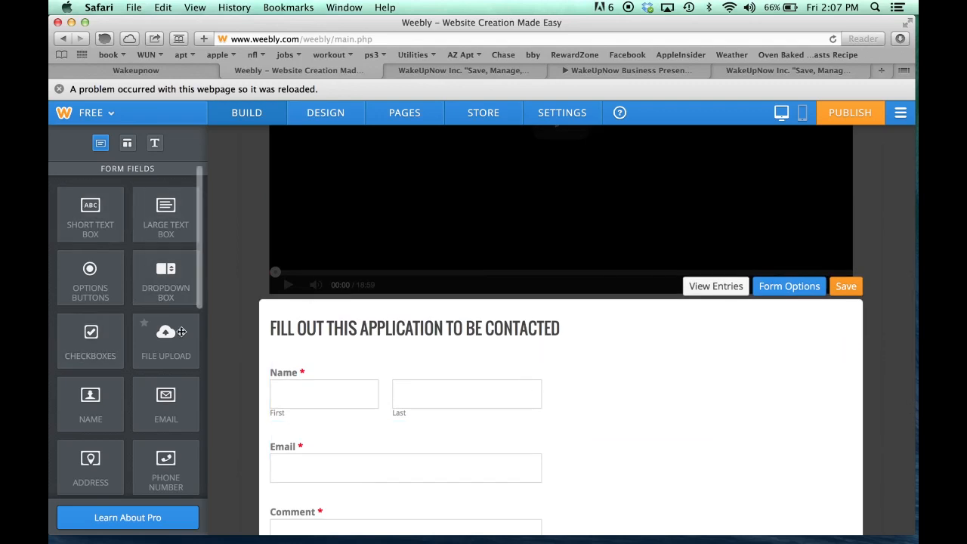
pyautogui.scroll(-2, 395, 366)
pyautogui.scroll(-2, 396, 370)
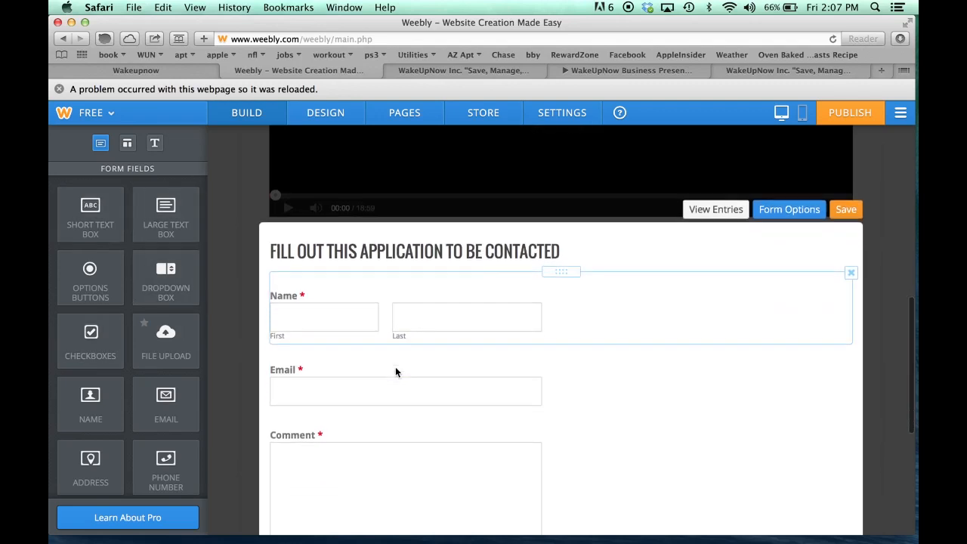
# Insert a required Phone Number field between Name and Email, checking it against the cakeupnow.com form
pyautogui.click(460, 69)
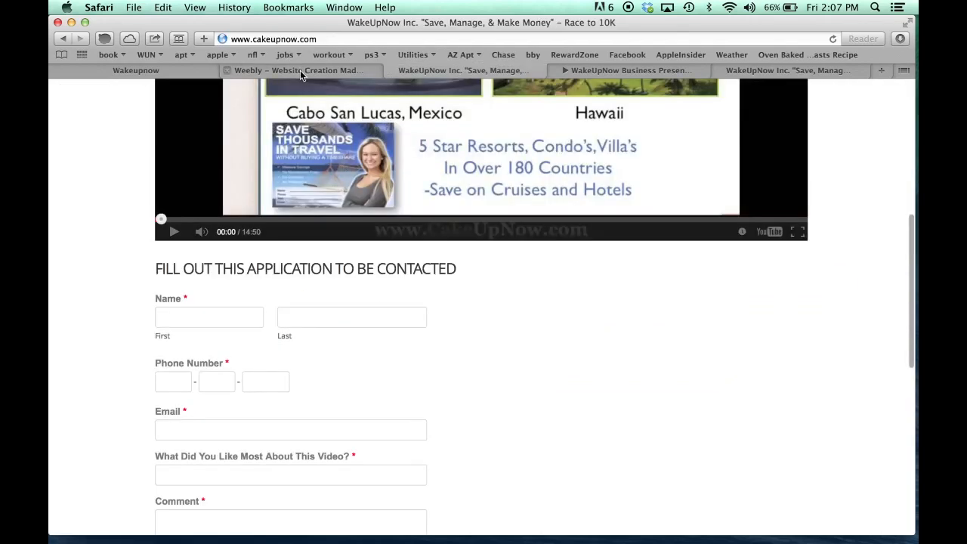
pyautogui.click(300, 70)
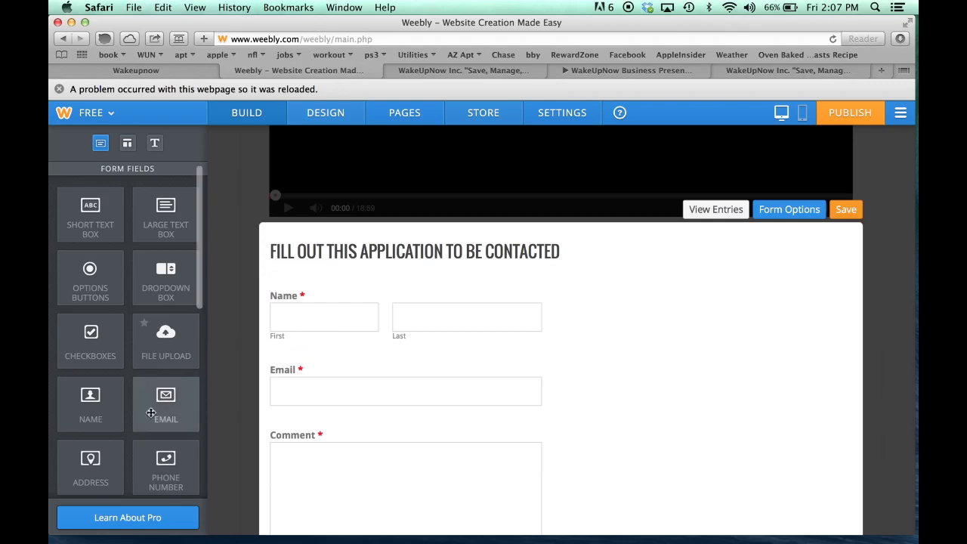
pyautogui.moveTo(151, 467); pyautogui.dragTo(311, 360)
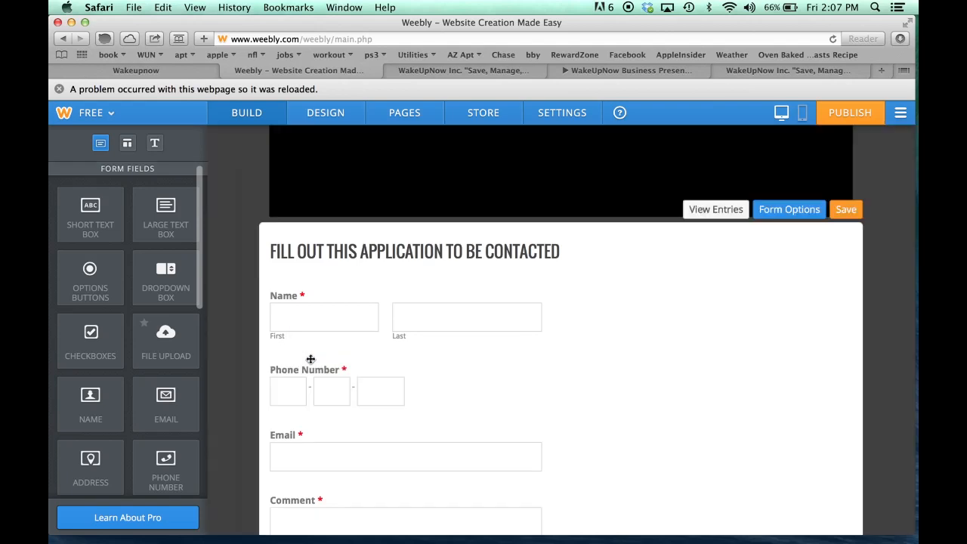
pyautogui.click(482, 72)
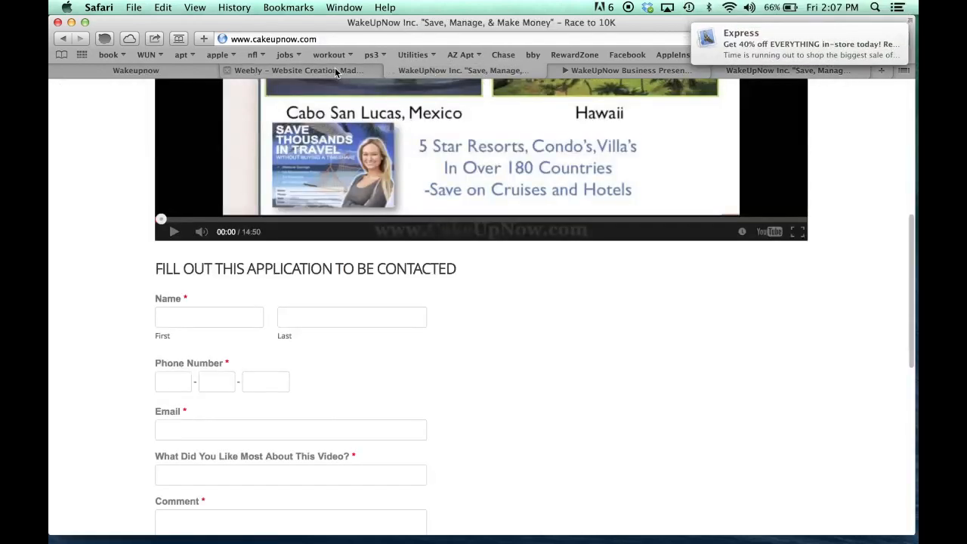
pyautogui.click(336, 72)
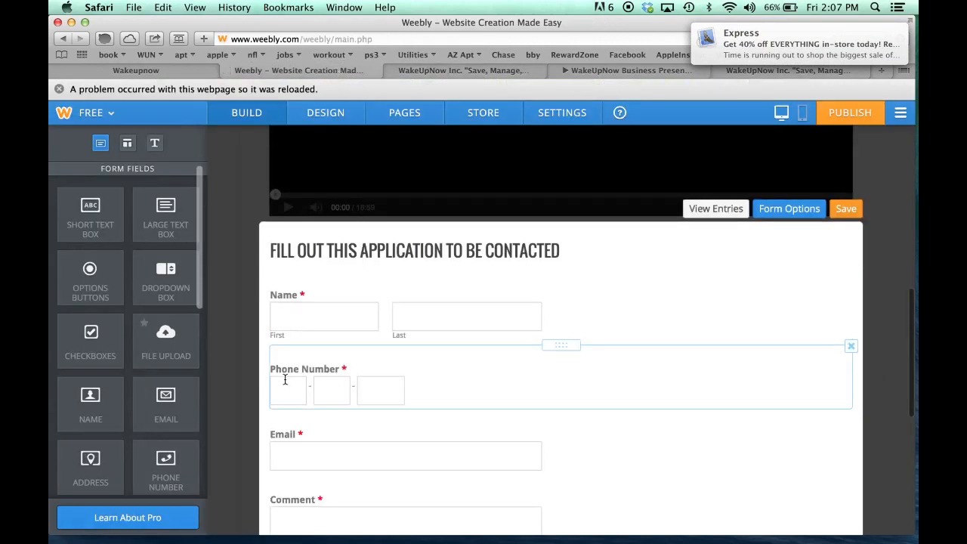
pyautogui.scroll(-2, 285, 380)
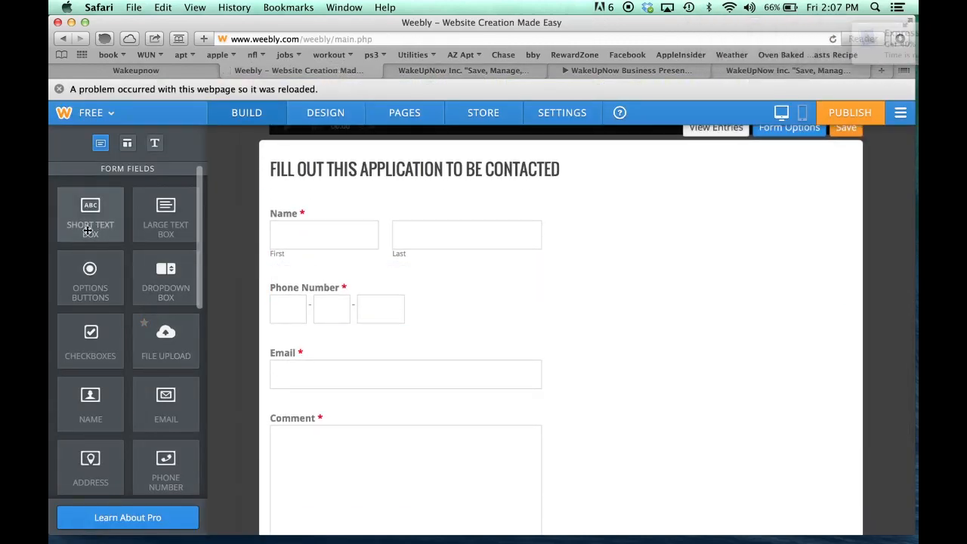
pyautogui.click(445, 72)
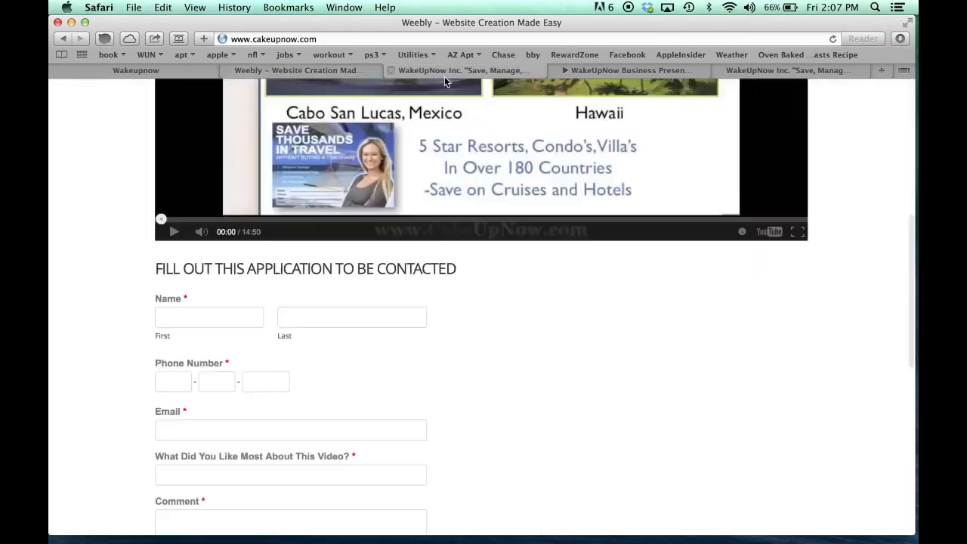
pyautogui.click(322, 71)
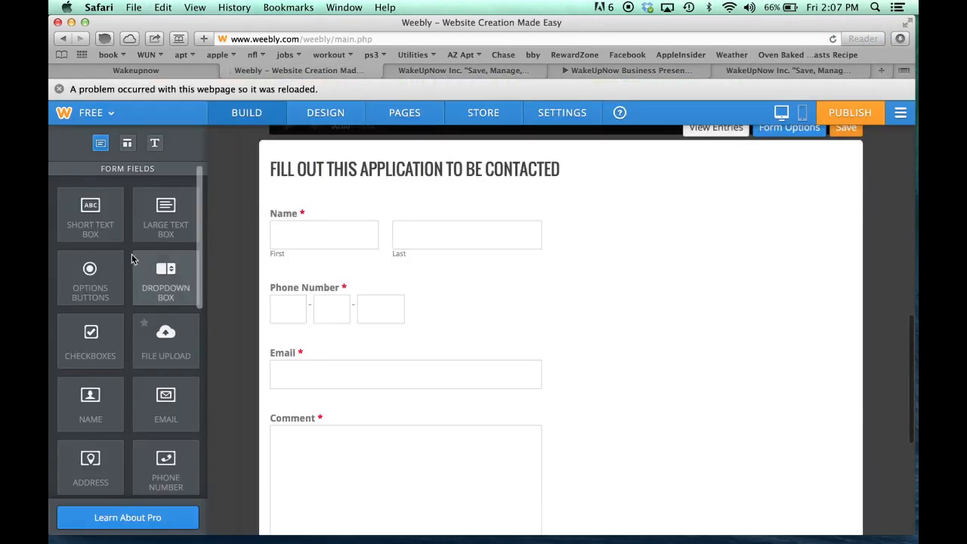
# Drop a Short Text Box under Email and select its Untitled field title
pyautogui.moveTo(216, 353); pyautogui.dragTo(291, 389)
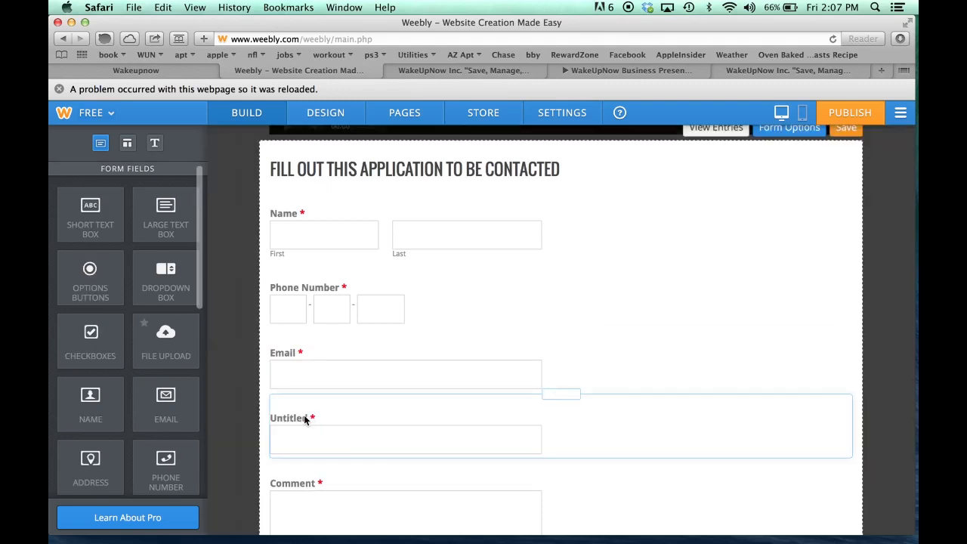
pyautogui.click(306, 420)
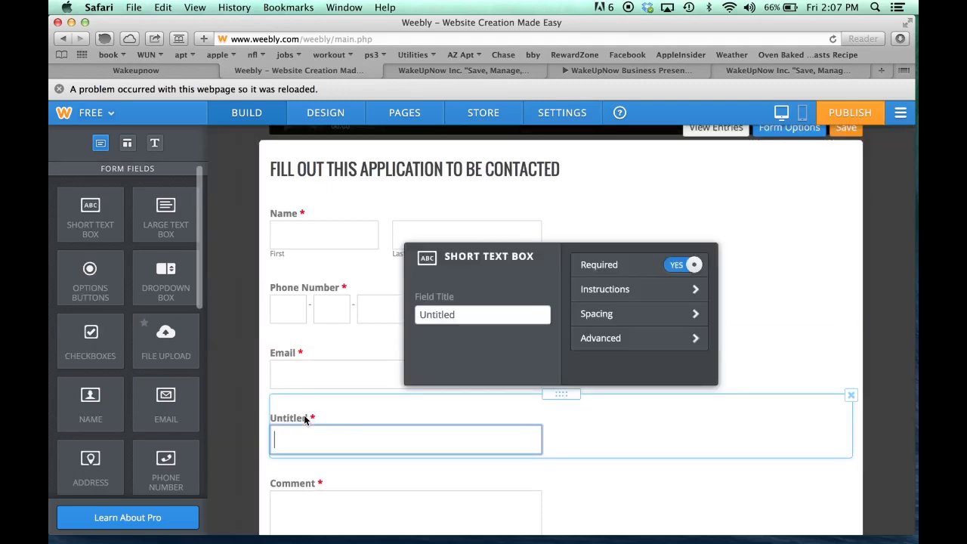
pyautogui.click(459, 316)
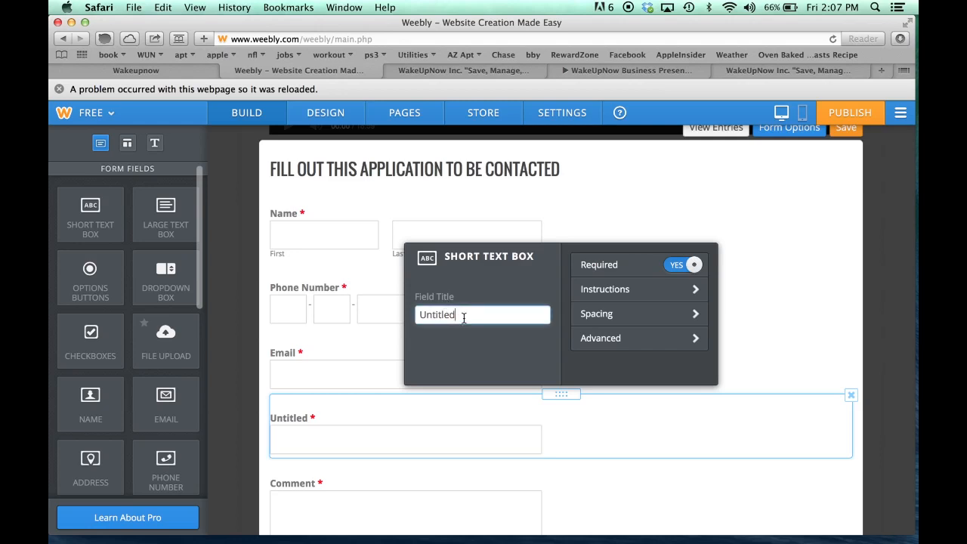
pyautogui.doubleClick(464, 316)
pyautogui.click(392, 316)
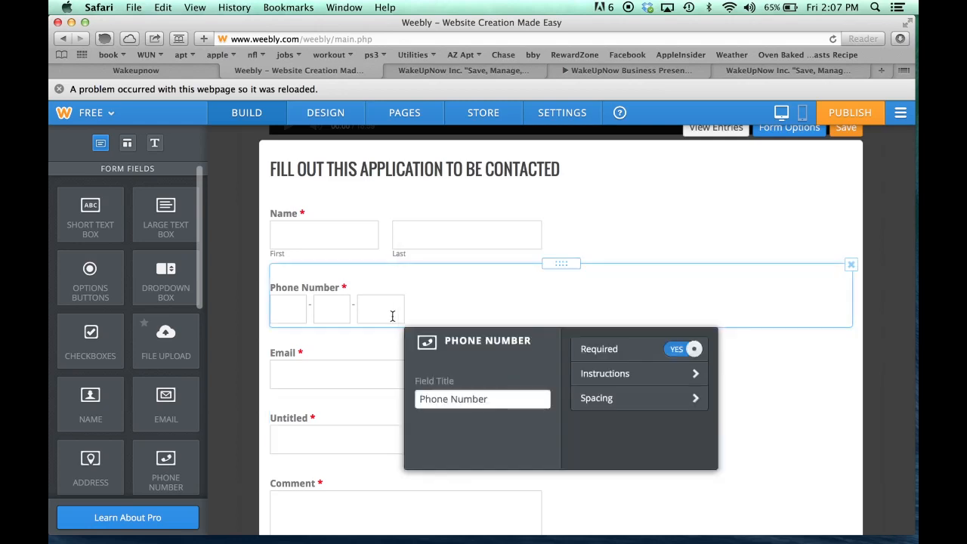
pyautogui.click(296, 425)
pyautogui.click(461, 316)
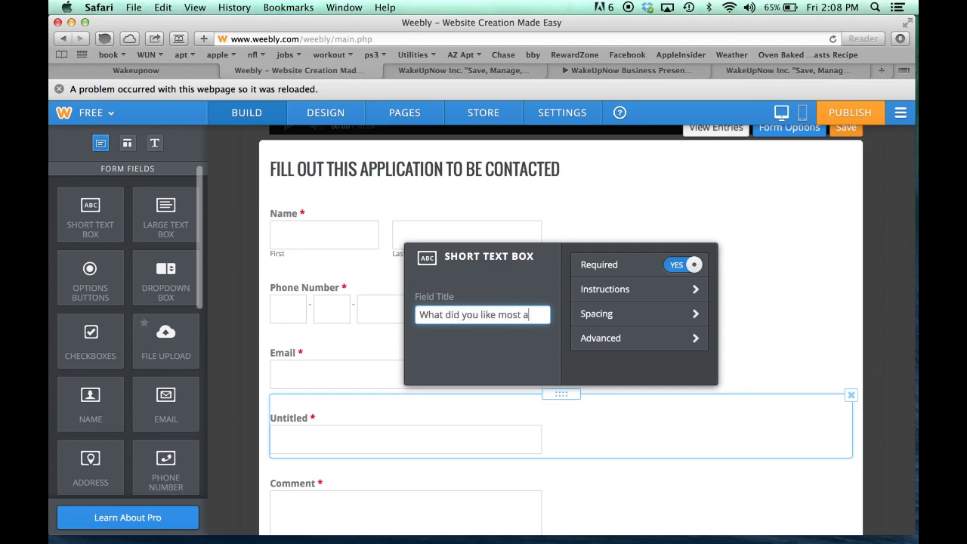
# Title the question 'What did you like most about the video?' and save the form
pyautogui.write('t the vid')
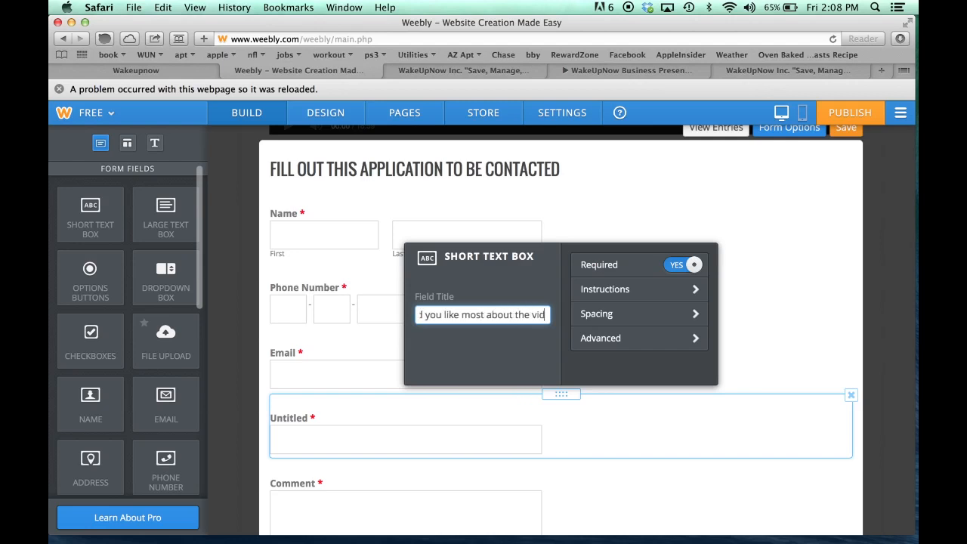
pyautogui.write('eo?')
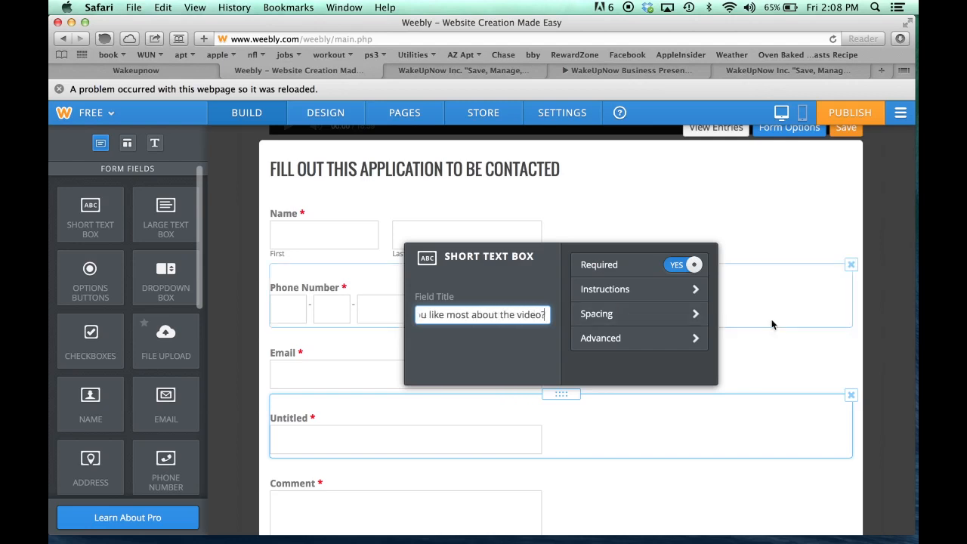
pyautogui.click(752, 324)
pyautogui.click(261, 382)
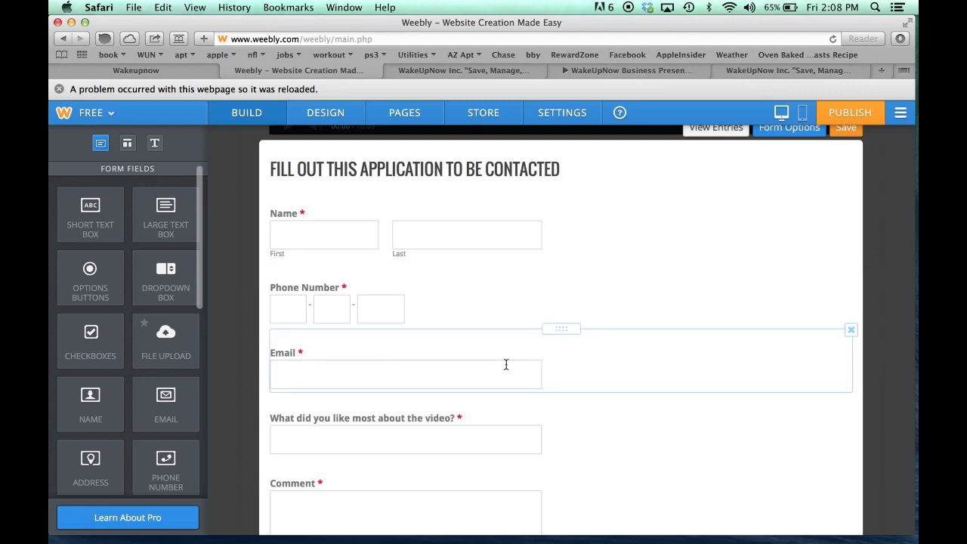
pyautogui.scroll(-5, 617, 344)
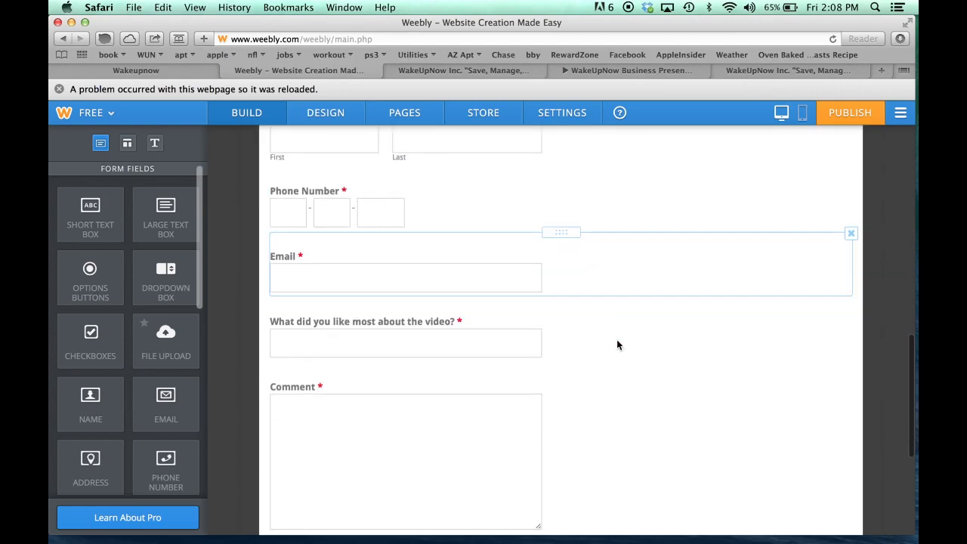
pyautogui.scroll(5, 616, 344)
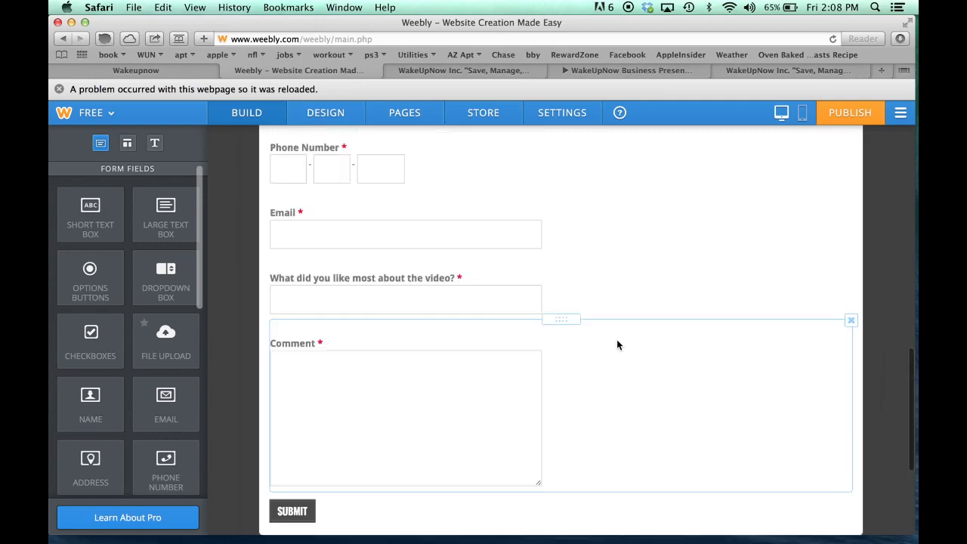
pyautogui.scroll(1, 617, 344)
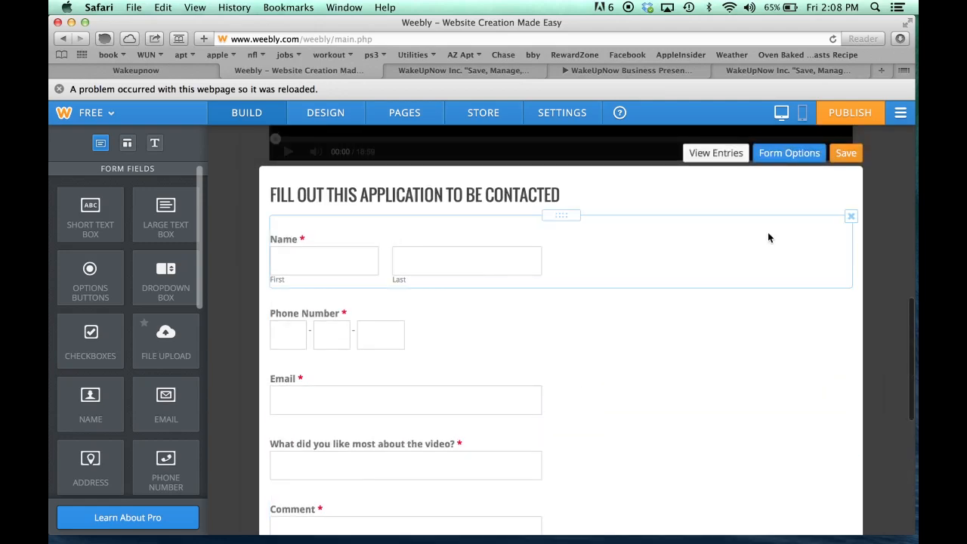
pyautogui.click(846, 154)
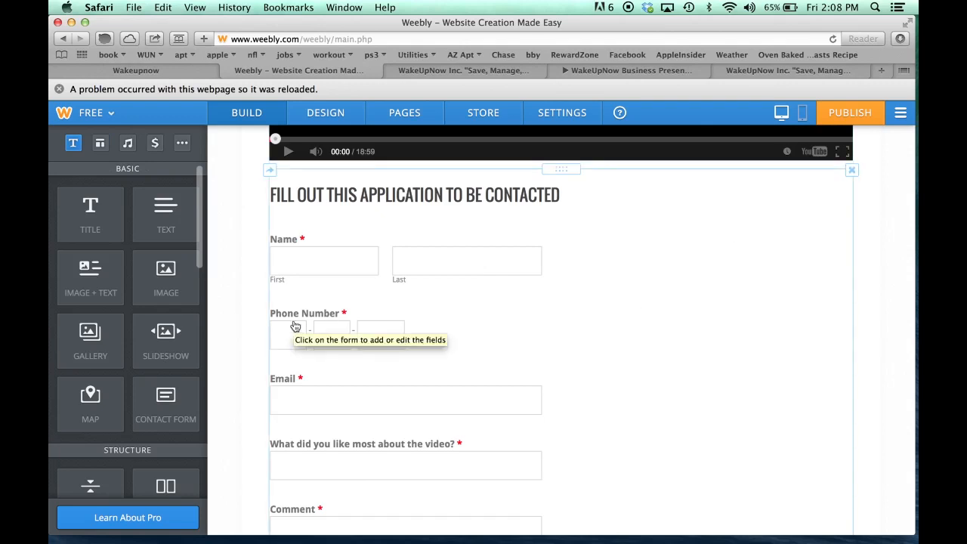
pyautogui.scroll(-3, 295, 326)
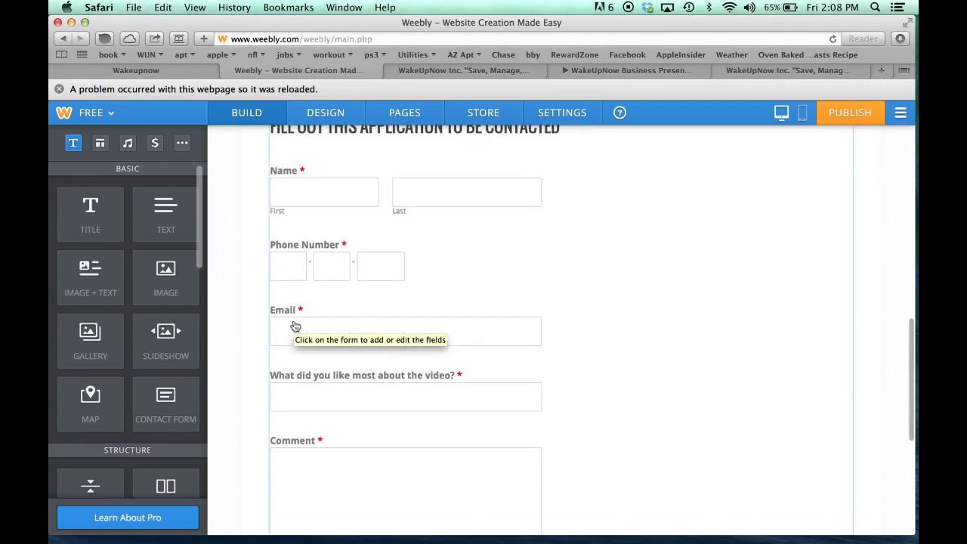
pyautogui.scroll(-2, 231, 356)
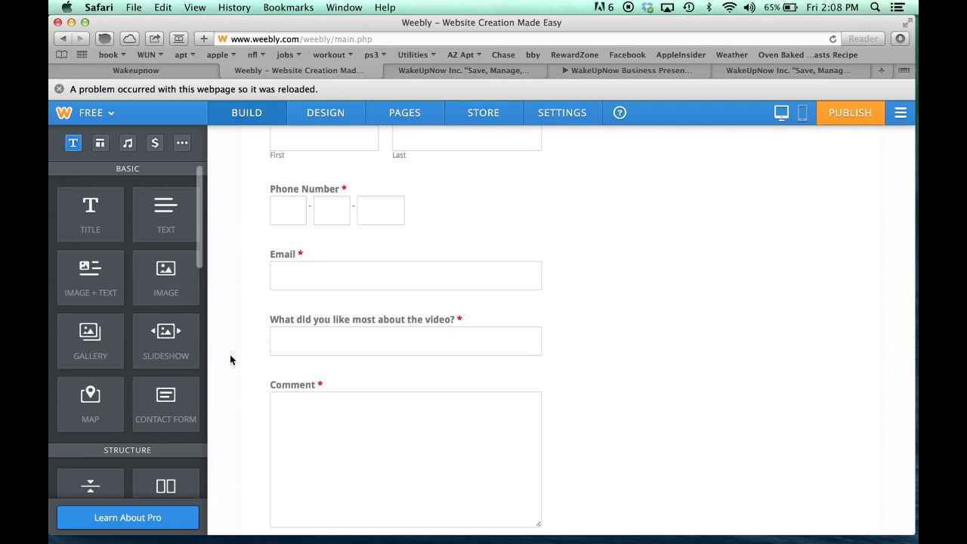
pyautogui.scroll(-2, 245, 366)
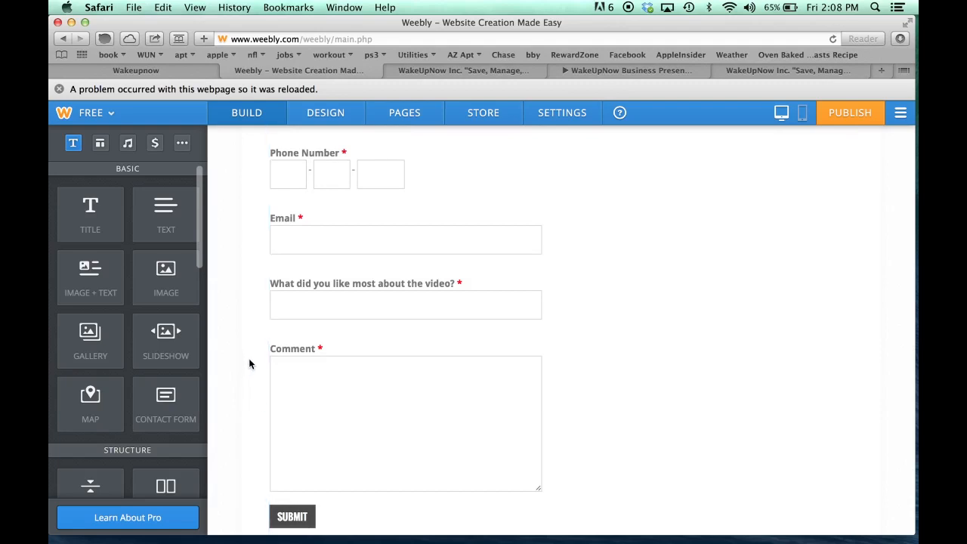
pyautogui.scroll(3, 249, 363)
pyautogui.scroll(10, 250, 362)
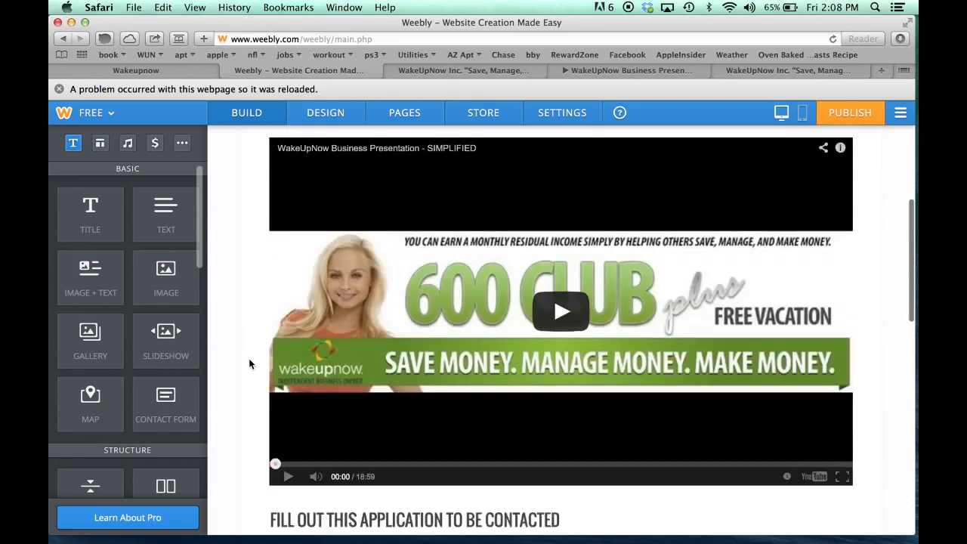
pyautogui.scroll(5, 249, 363)
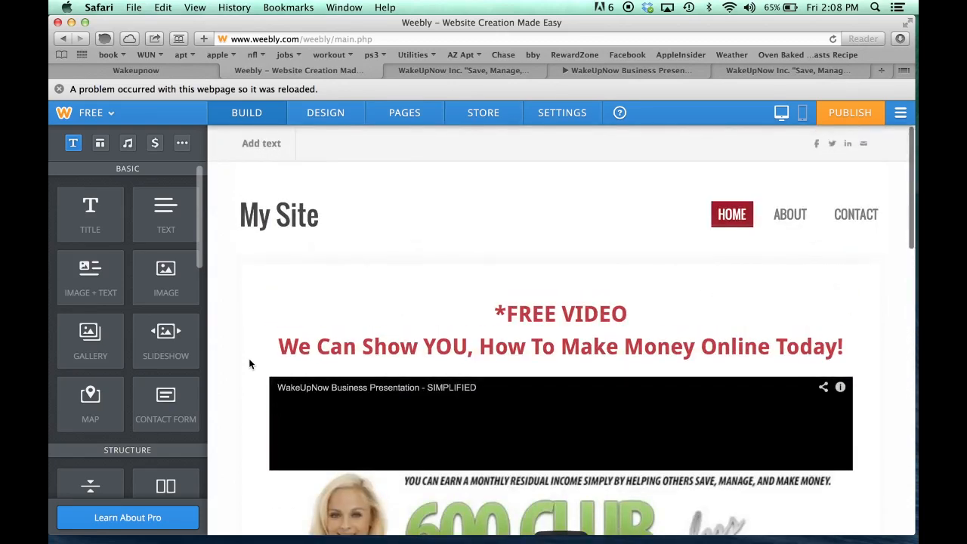
pyautogui.scroll(-15, 249, 363)
pyautogui.scroll(10, 250, 364)
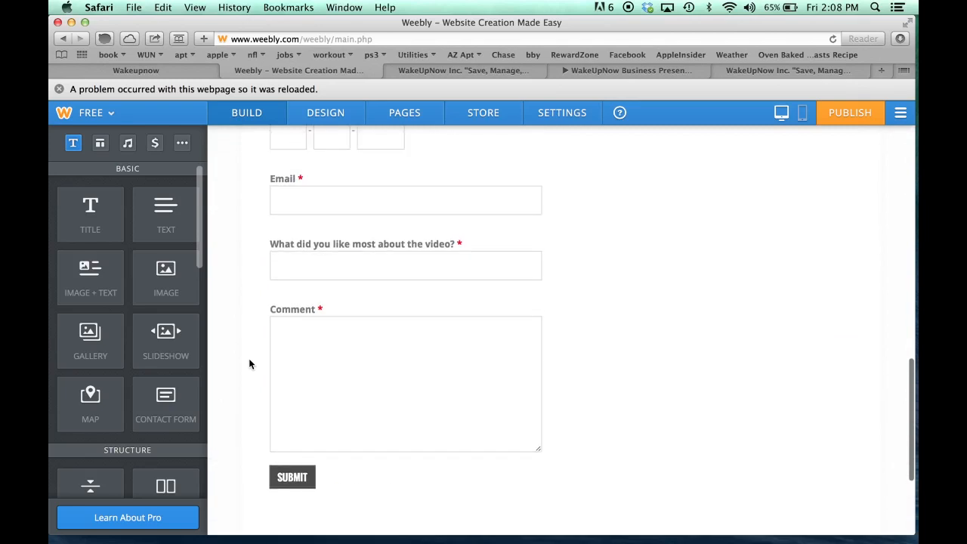
pyautogui.scroll(2, 250, 363)
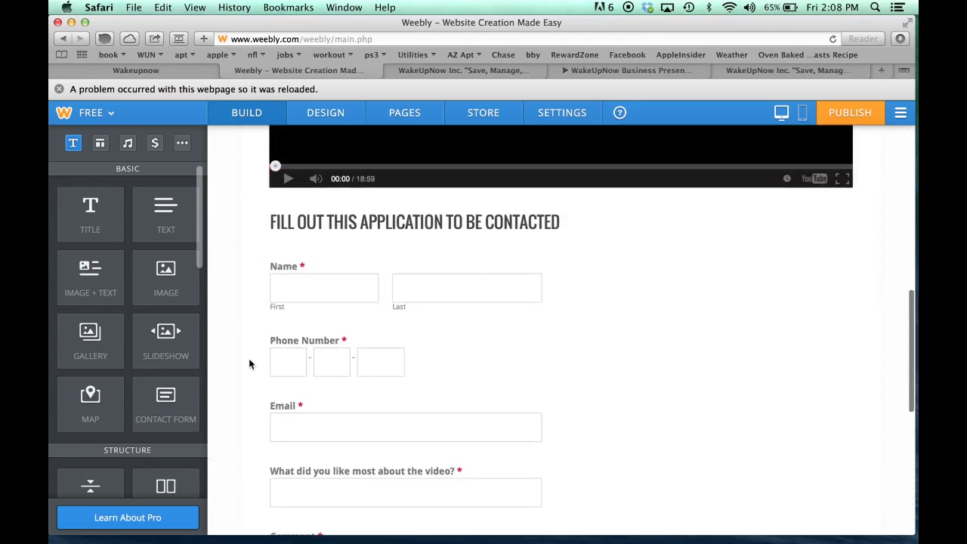
pyautogui.scroll(-4, 250, 363)
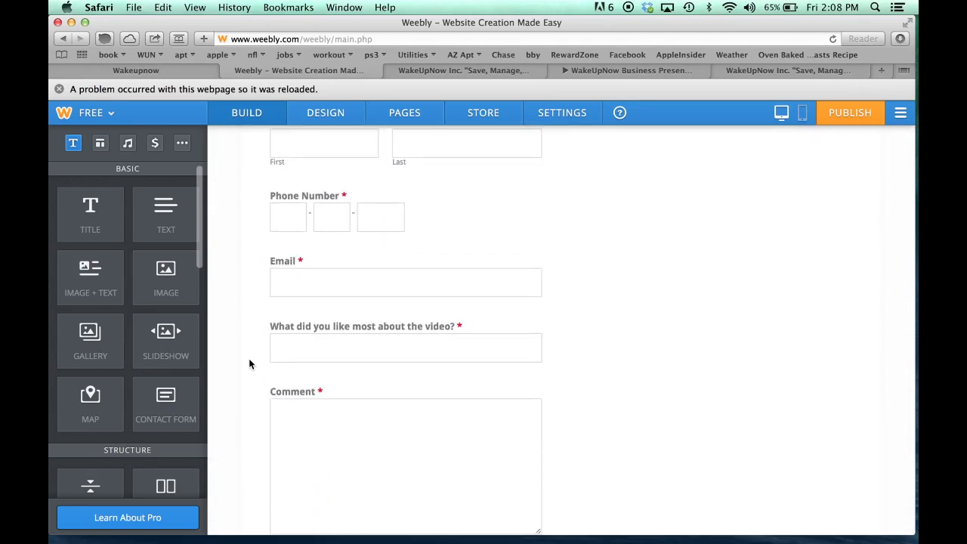
pyautogui.scroll(-4, 250, 358)
pyautogui.scroll(-2, 250, 361)
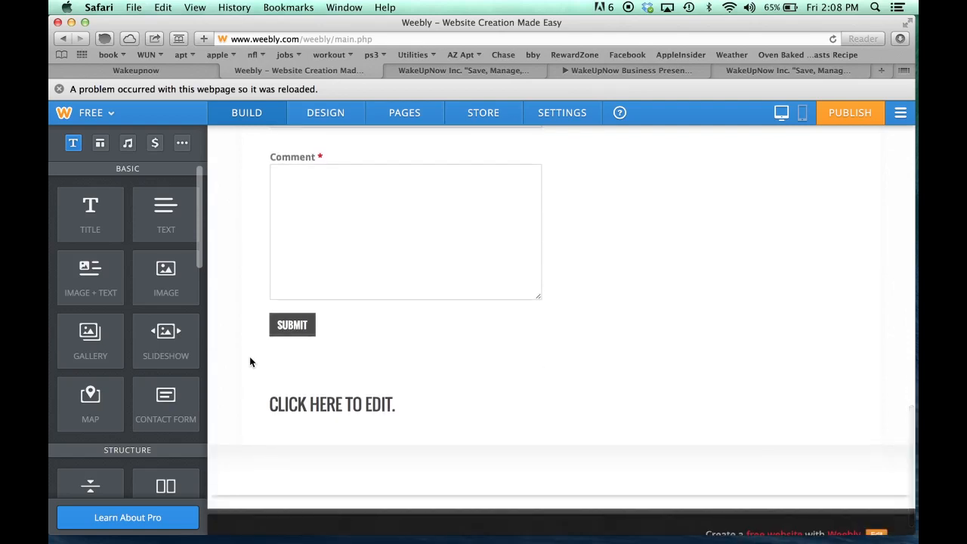
pyautogui.scroll(4, 249, 360)
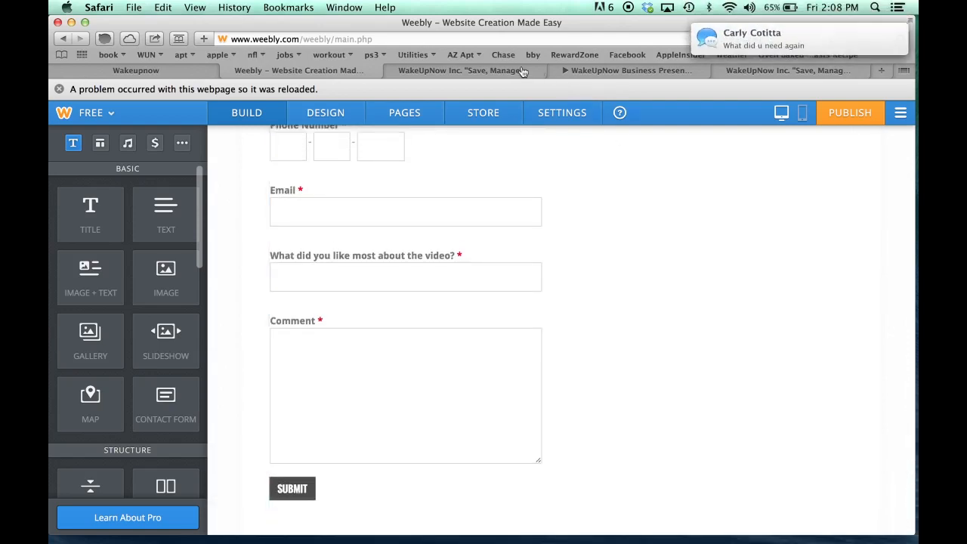
# Scroll through the cakeupnow.com application form and footer text, then go back to the Weebly tab
pyautogui.click(482, 70)
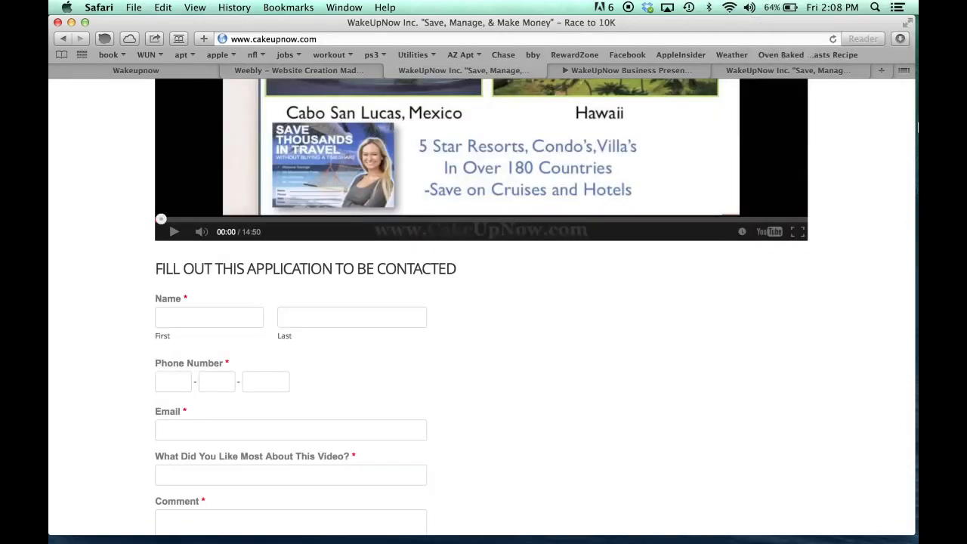
pyautogui.scroll(-8, 122, 345)
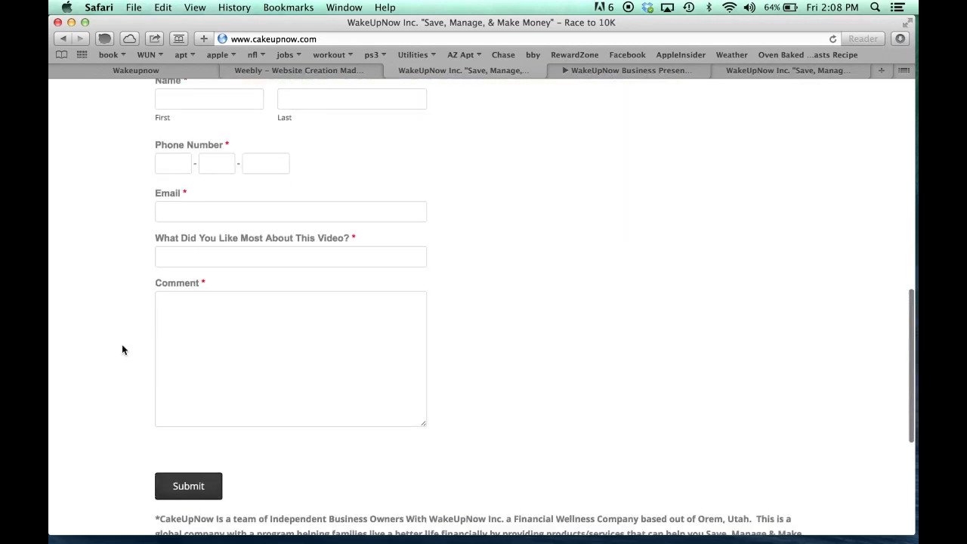
pyautogui.scroll(5, 122, 347)
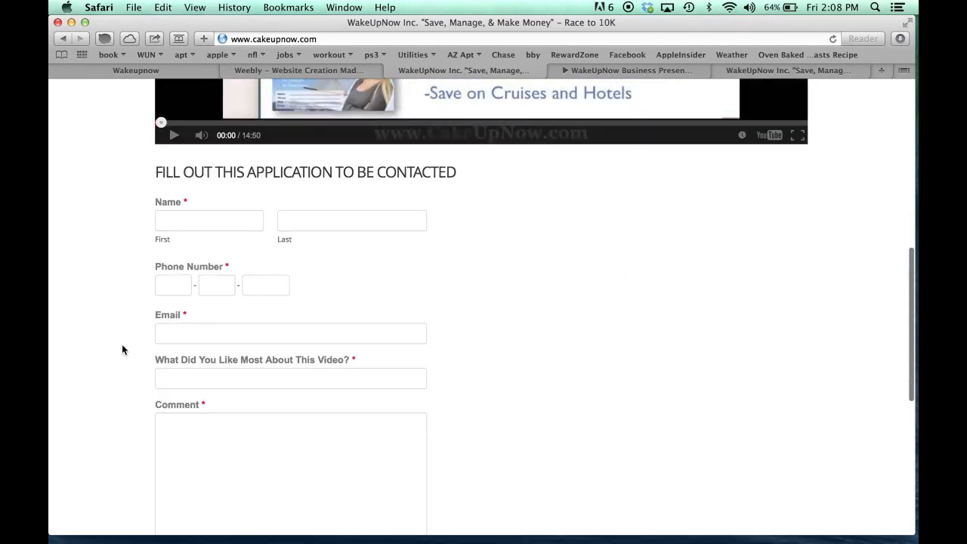
pyautogui.scroll(-5, 123, 348)
pyautogui.scroll(-3, 122, 347)
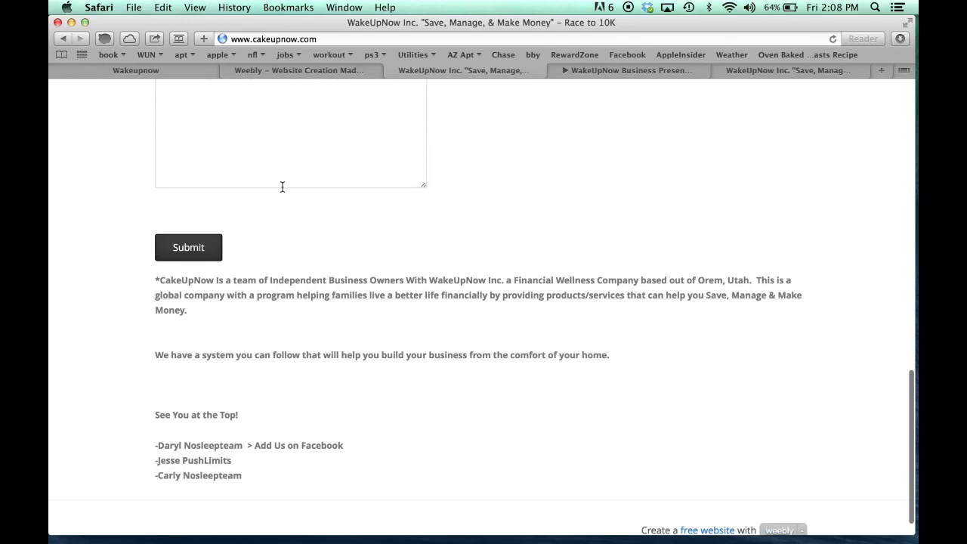
pyautogui.click(340, 71)
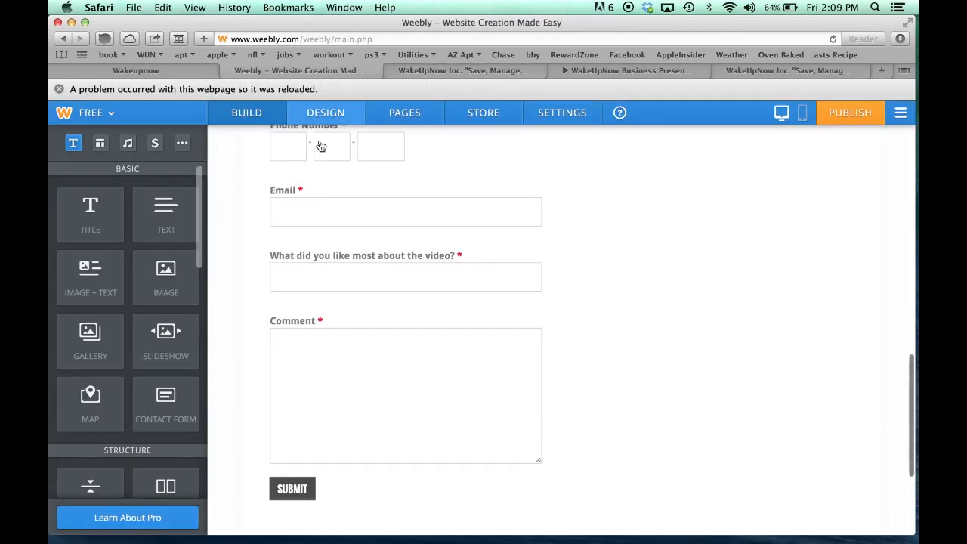
# Delete the 'Click here to edit' placeholder title below the contact form
pyautogui.scroll(-5, 234, 392)
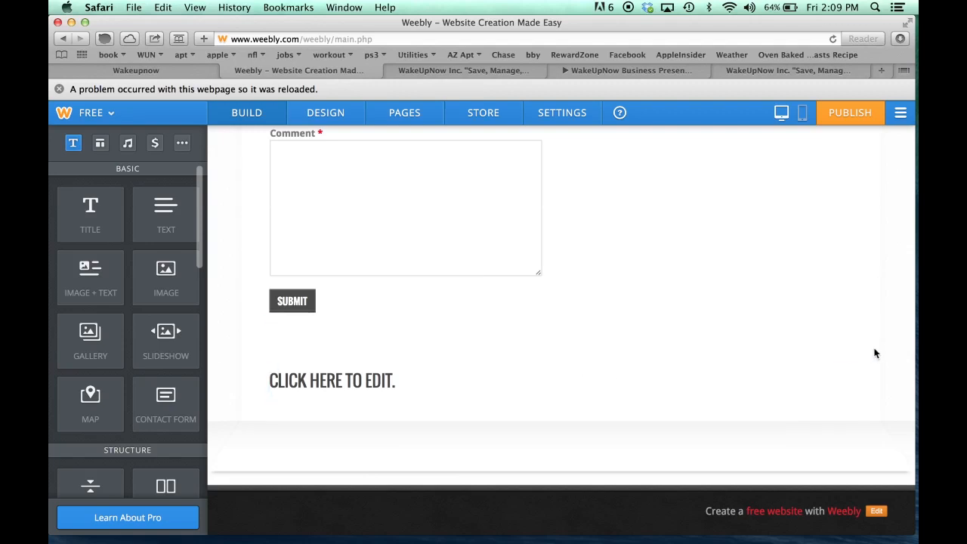
pyautogui.click(852, 366)
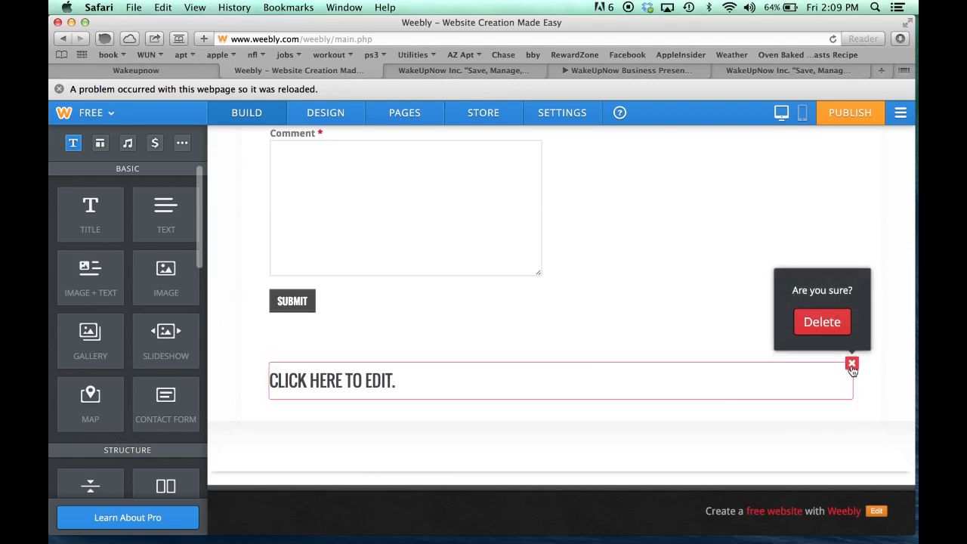
pyautogui.click(823, 328)
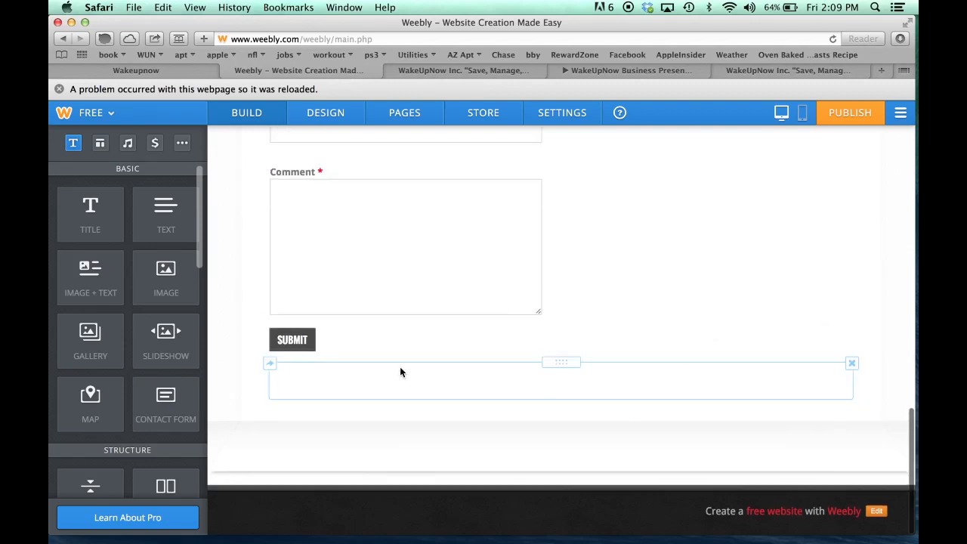
pyautogui.click(704, 382)
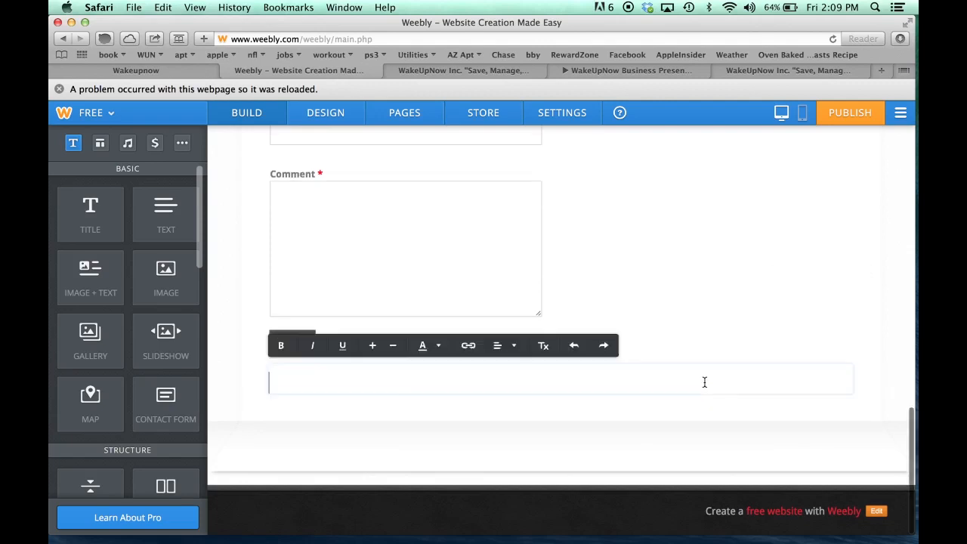
# Reopen and save the contact form, then put the cursor in the empty block below Submit
pyautogui.click(375, 270)
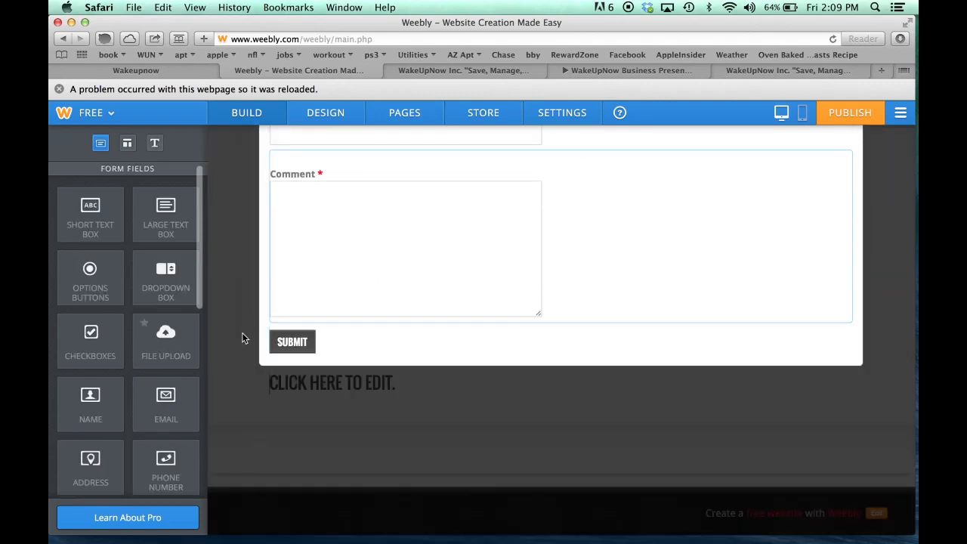
pyautogui.scroll(10, 689, 394)
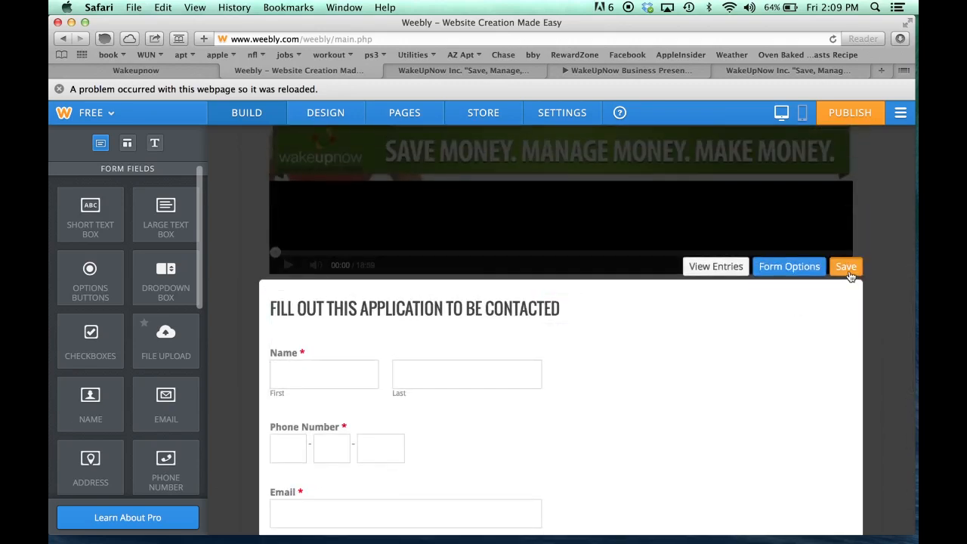
pyautogui.click(845, 267)
pyautogui.scroll(-10, 866, 360)
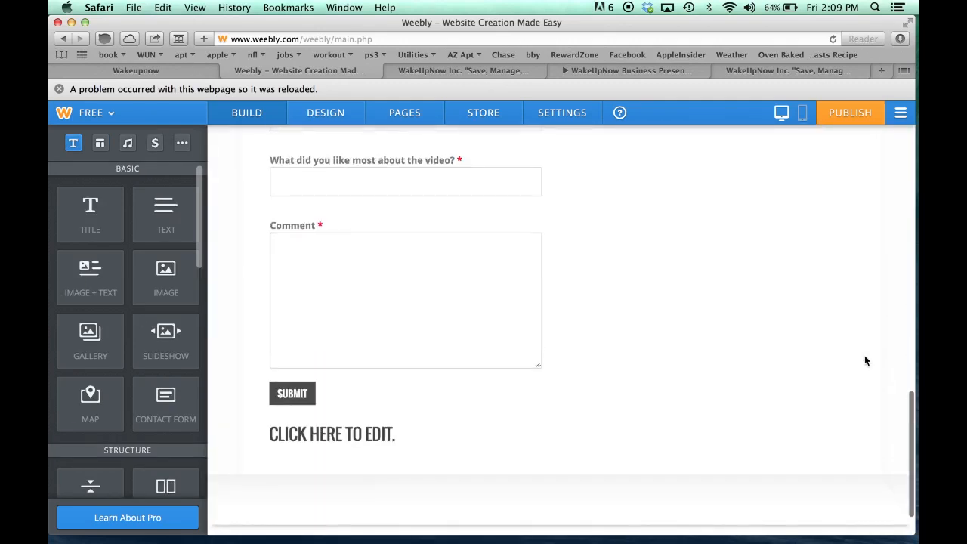
pyautogui.click(383, 437)
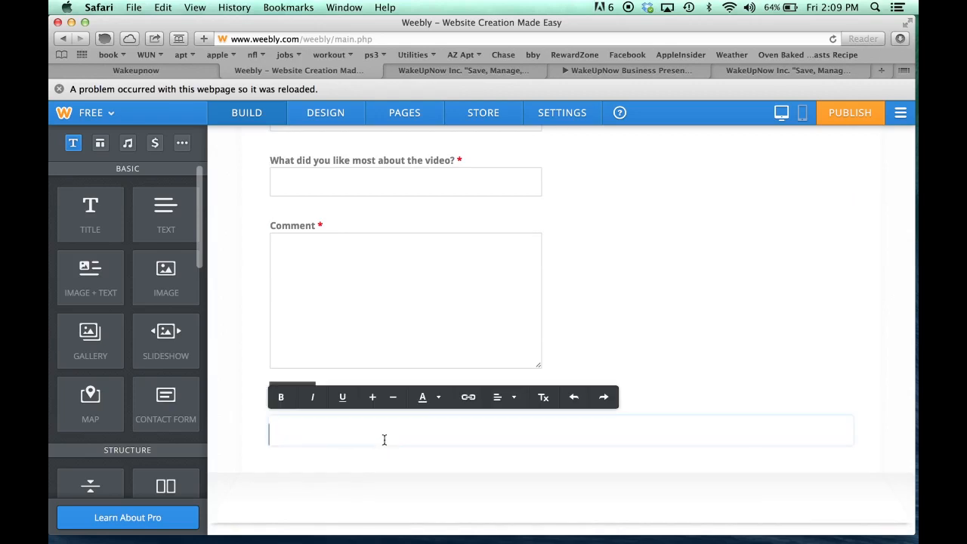
pyautogui.click(441, 72)
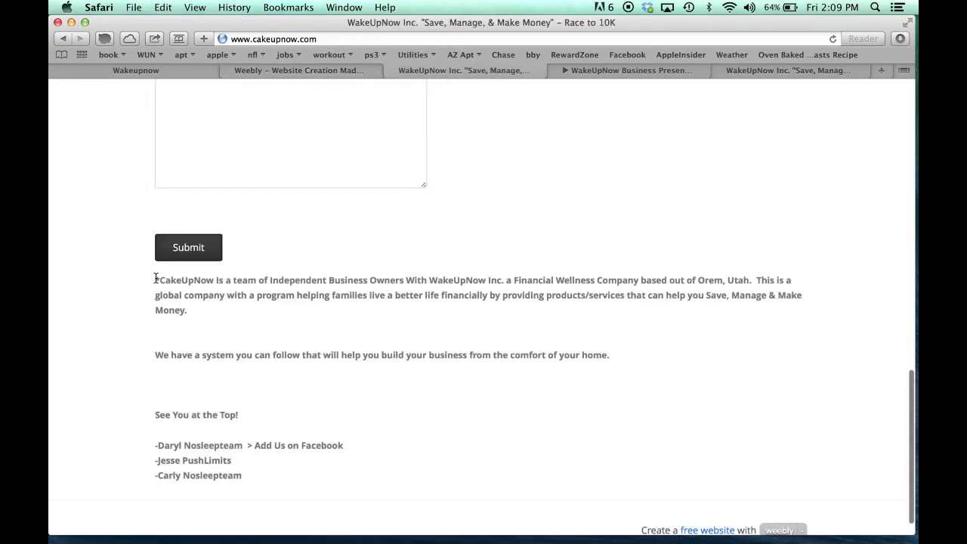
# Copy the CakeUpNow company description and sign-off text with Cmd+C, then return to Weebly
pyautogui.moveTo(156, 280); pyautogui.dragTo(263, 471)
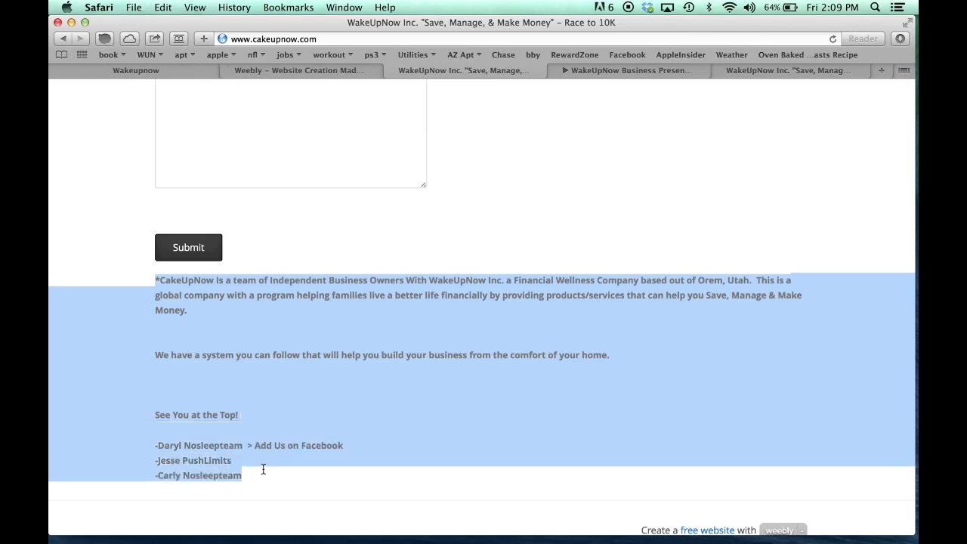
pyautogui.press('super+c')
pyautogui.click(320, 81)
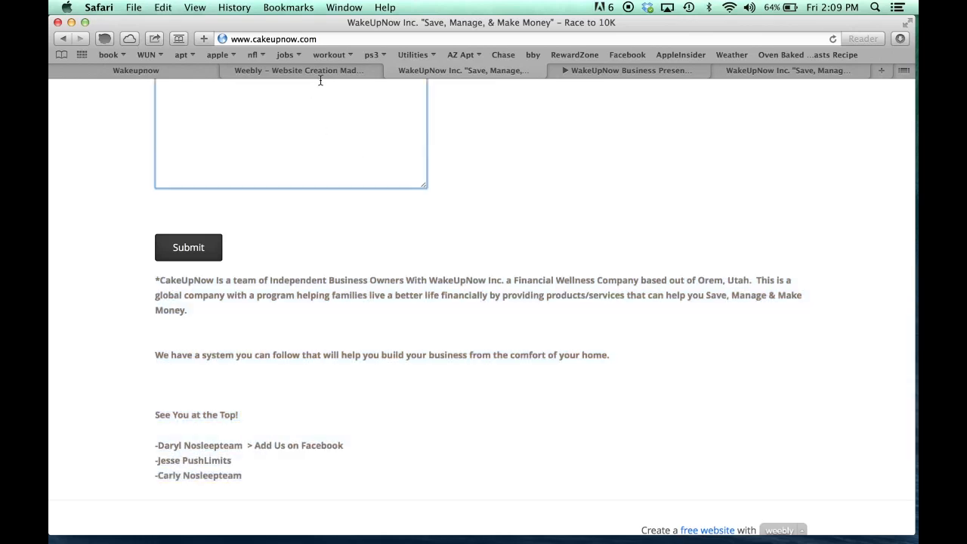
pyautogui.click(321, 75)
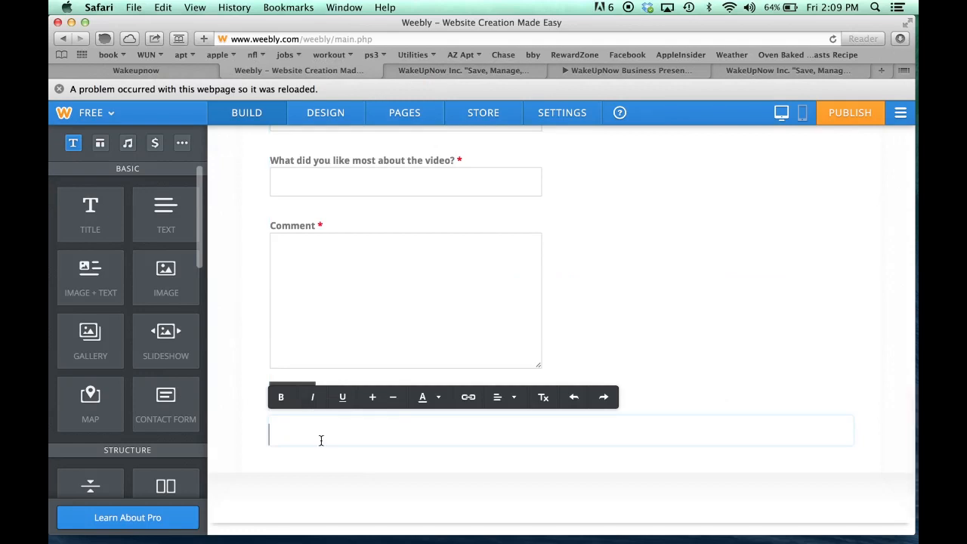
pyautogui.press('super+v')
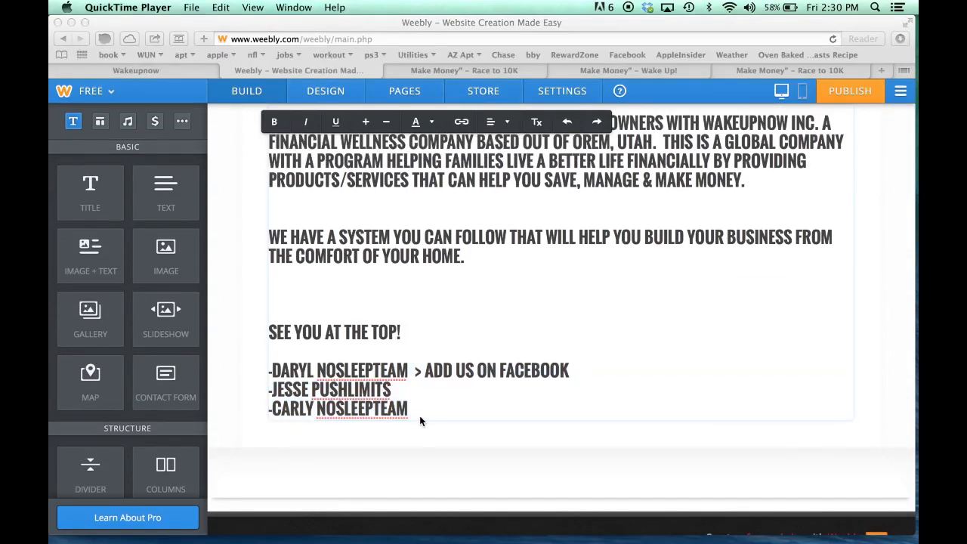
pyautogui.click(415, 412)
pyautogui.moveTo(424, 411); pyautogui.dragTo(279, 161)
pyautogui.scroll(3, 308, 232)
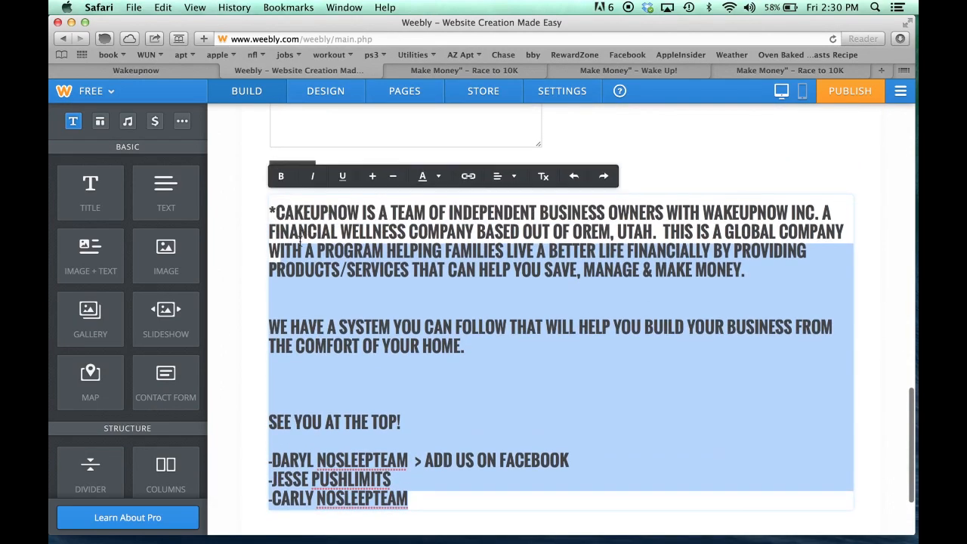
pyautogui.click(287, 247)
pyautogui.moveTo(274, 212); pyautogui.dragTo(430, 499)
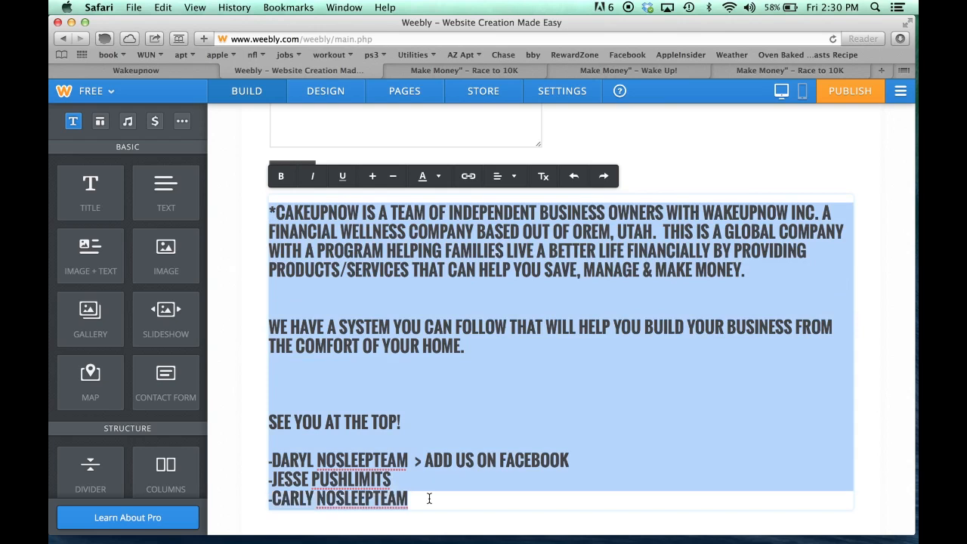
pyautogui.click(393, 181)
pyautogui.click(393, 181)
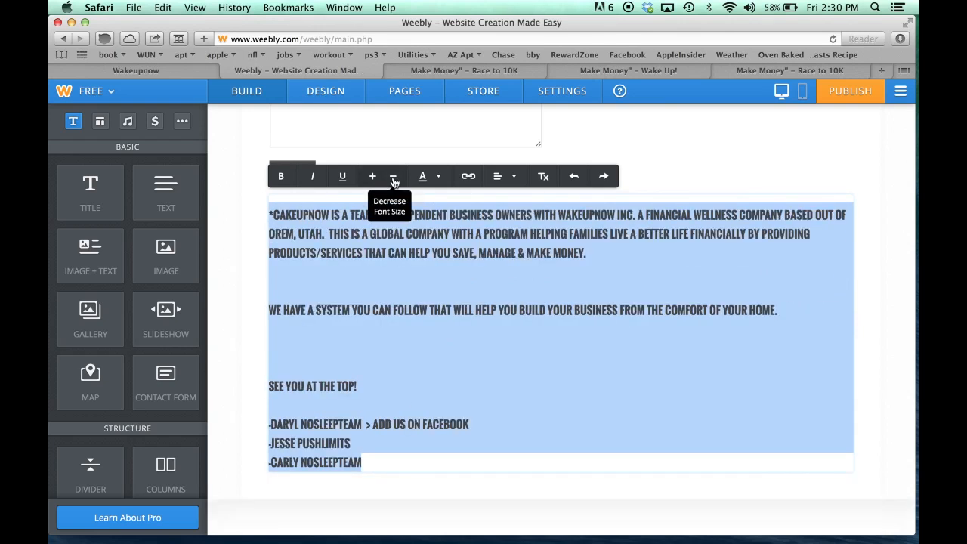
pyautogui.click(393, 181)
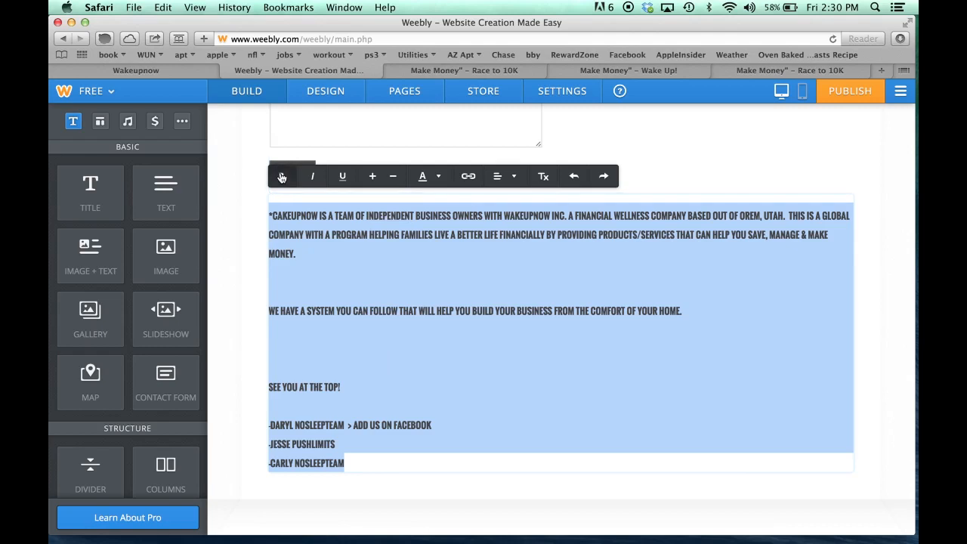
pyautogui.click(339, 369)
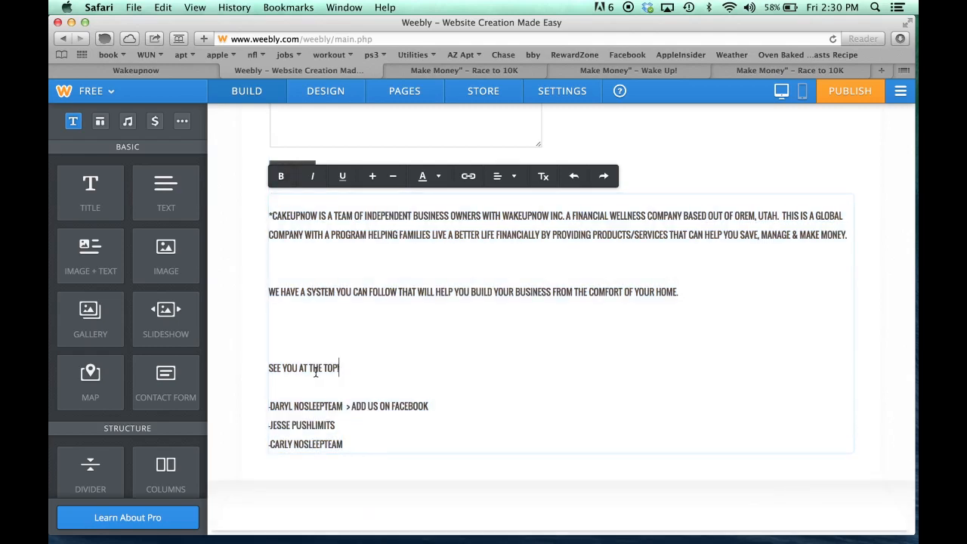
pyautogui.click(269, 369)
pyautogui.press('BackSpace')
pyautogui.press('BackSpace')
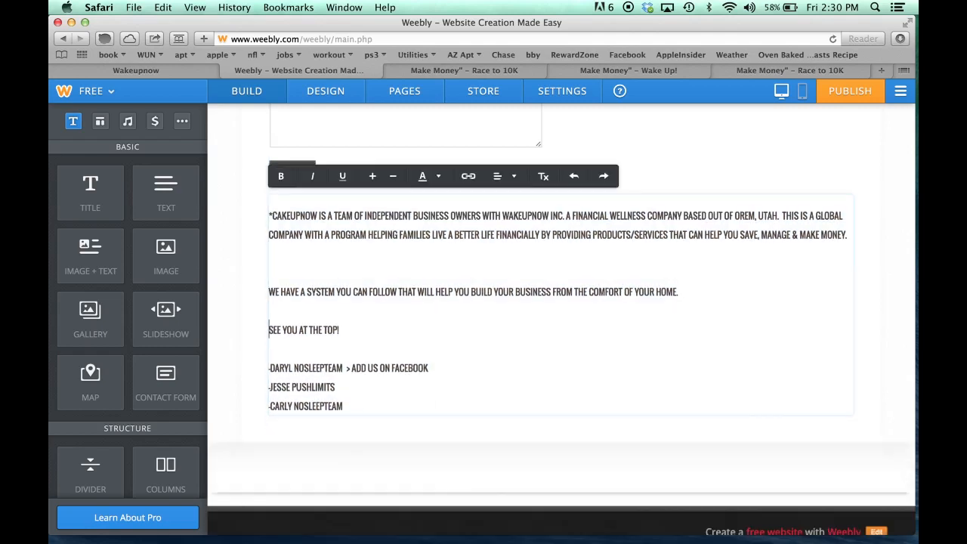
pyautogui.press('BackSpace')
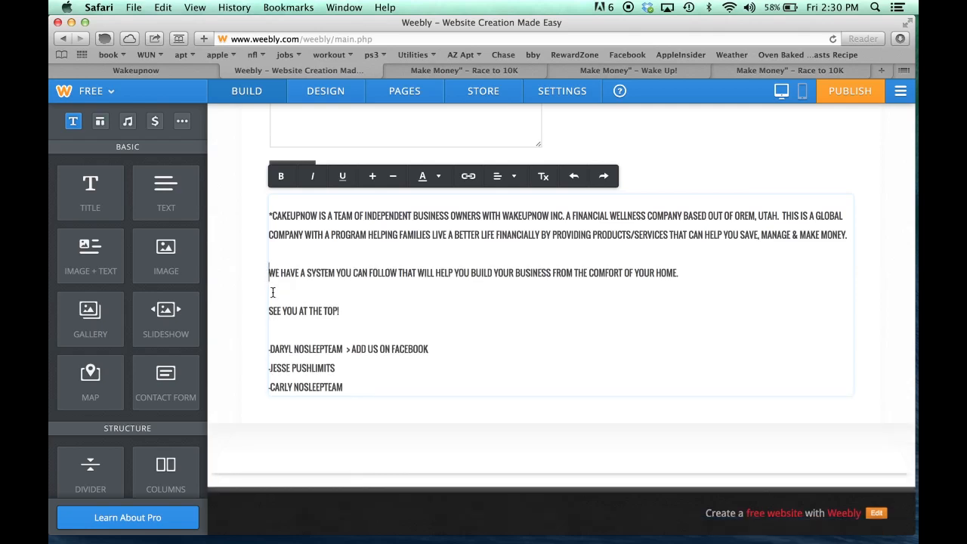
pyautogui.moveTo(344, 387); pyautogui.dragTo(268, 349)
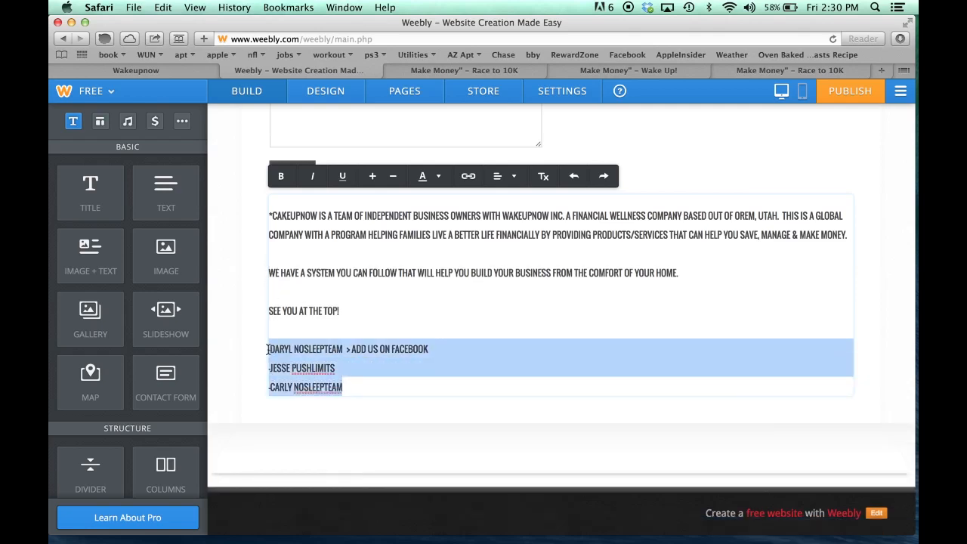
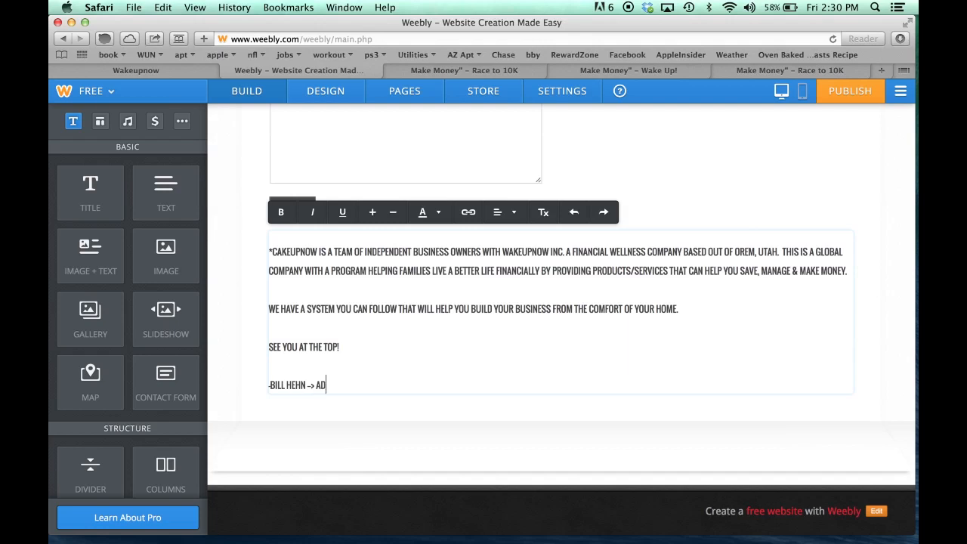
pyautogui.write('D ME ON FACEBOOK')
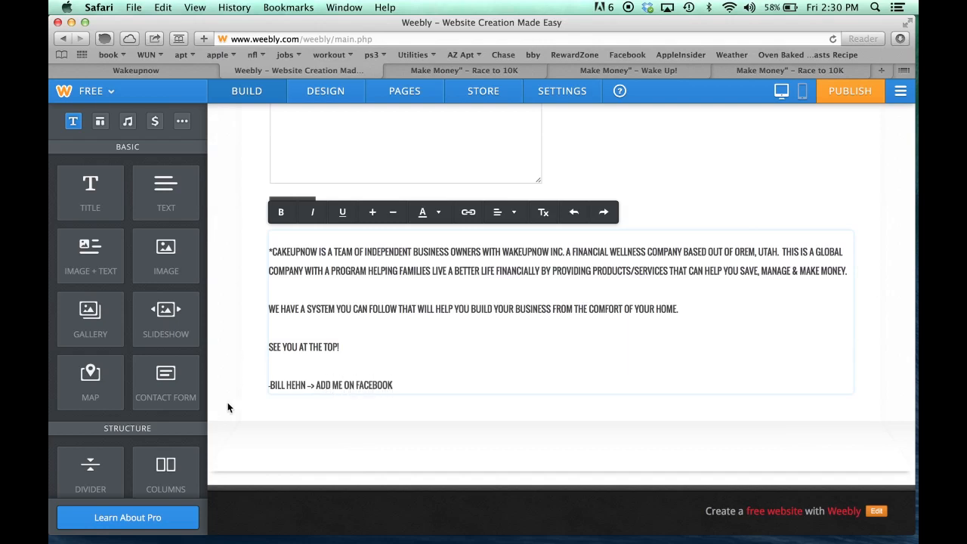
pyautogui.click(251, 414)
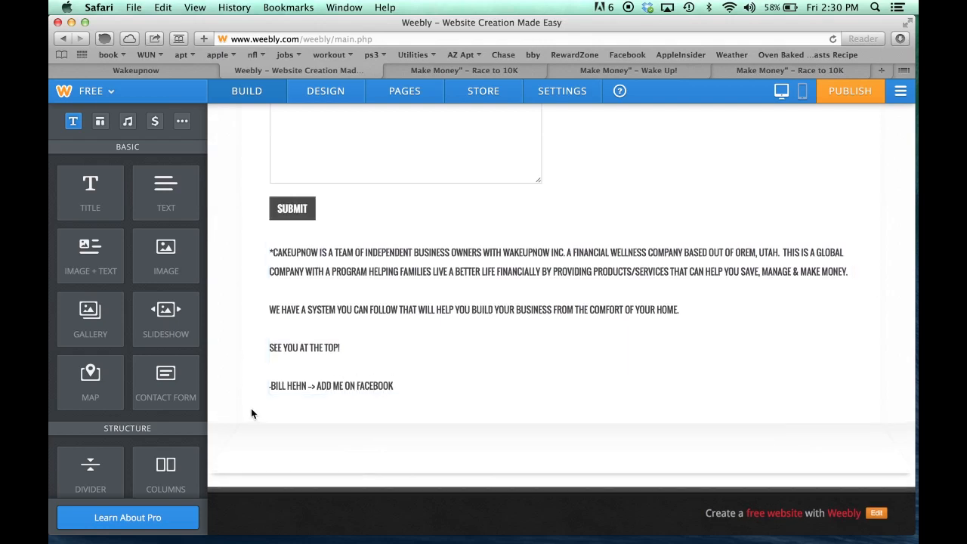
pyautogui.scroll(10, 252, 409)
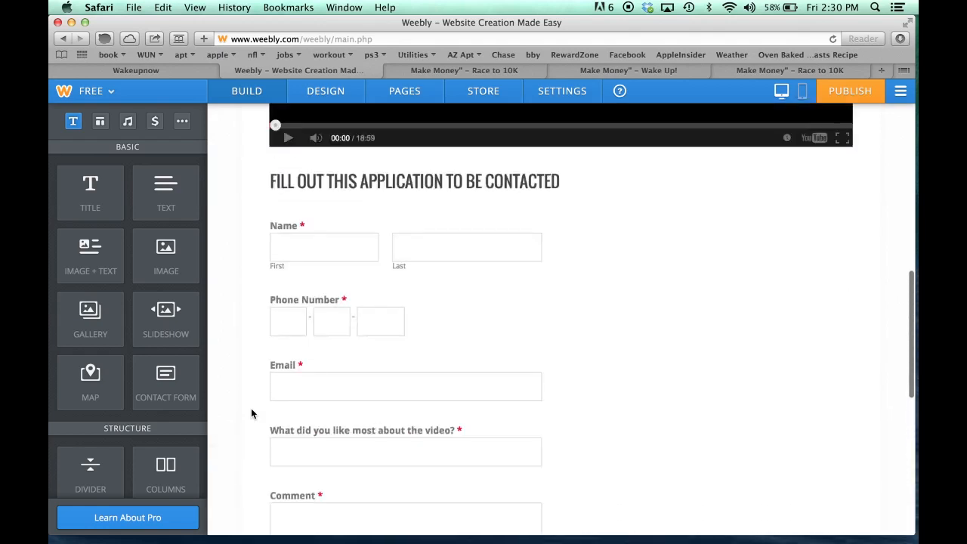
pyautogui.scroll(10, 252, 414)
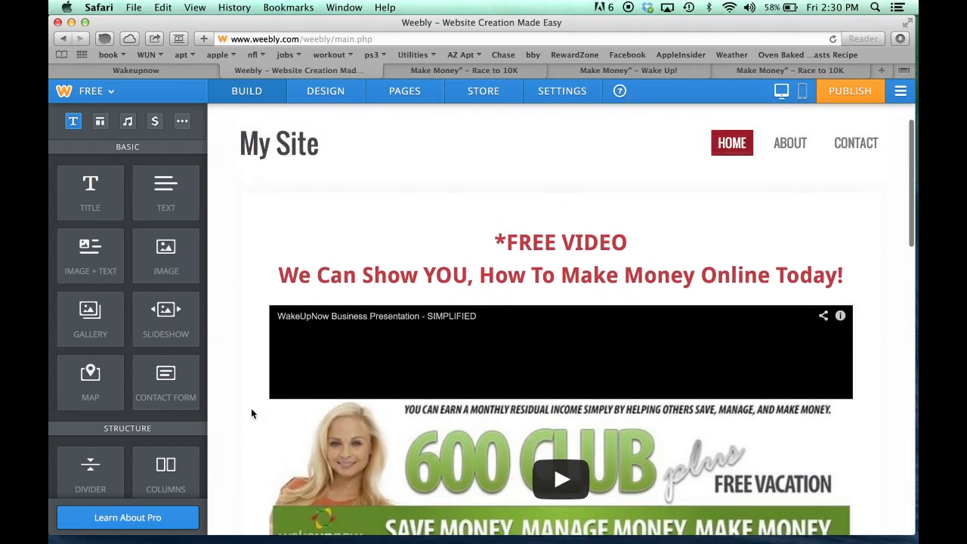
pyautogui.scroll(-2, 251, 413)
pyautogui.scroll(-5, 252, 414)
pyautogui.scroll(6, 252, 414)
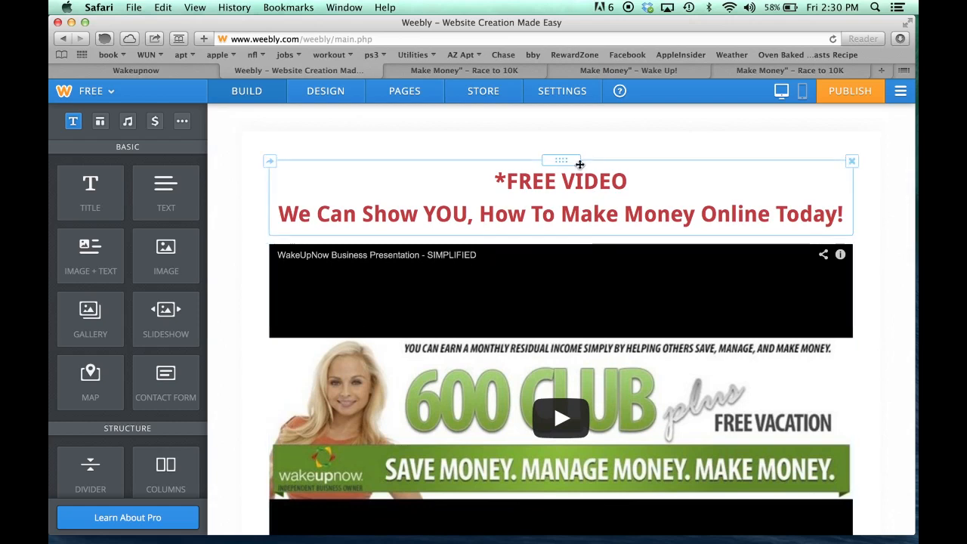
pyautogui.scroll(-3, 315, 320)
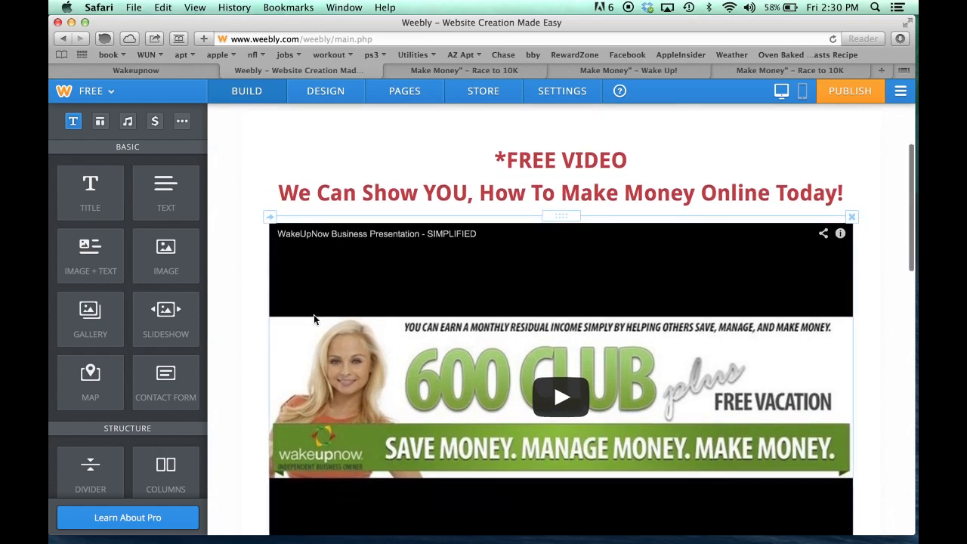
pyautogui.scroll(-6, 315, 318)
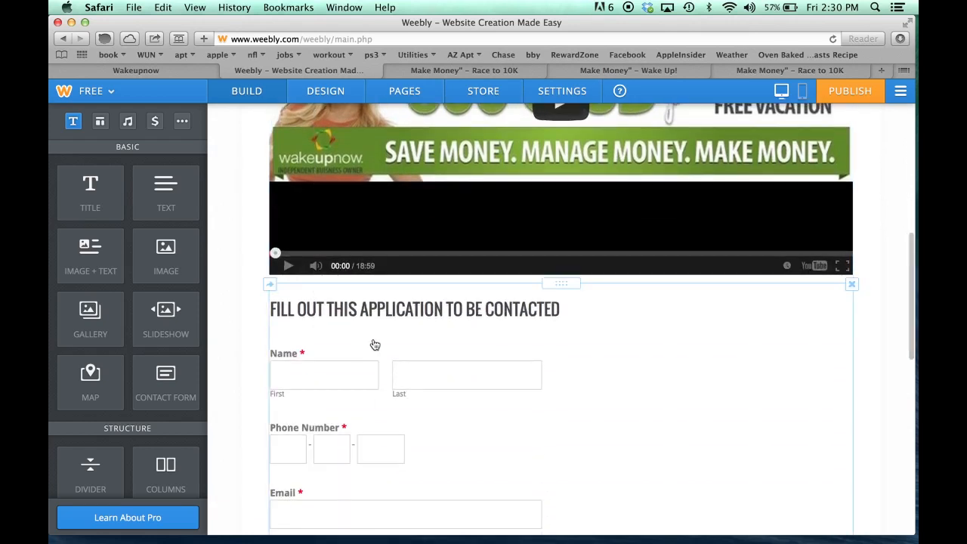
pyautogui.scroll(-3, 374, 344)
pyautogui.scroll(-10, 375, 344)
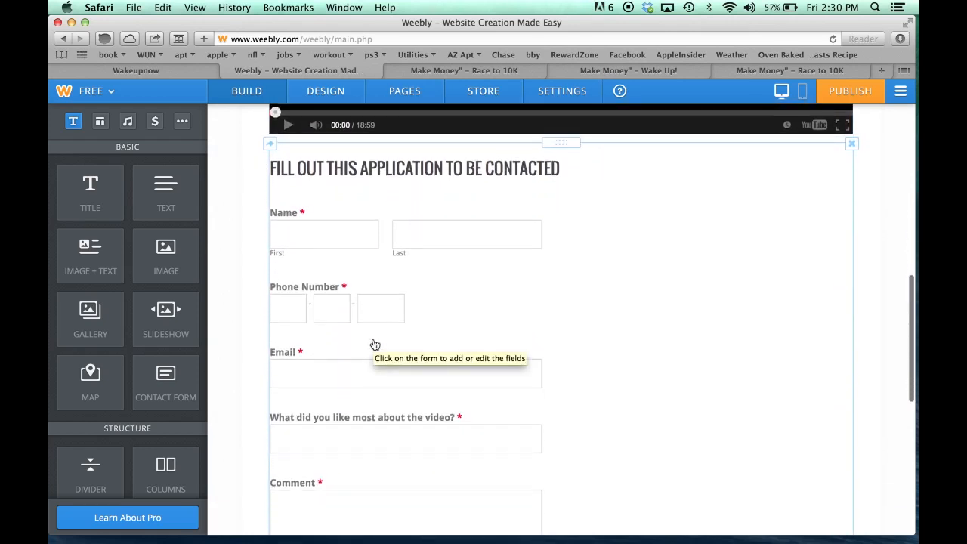
pyautogui.scroll(17, 375, 345)
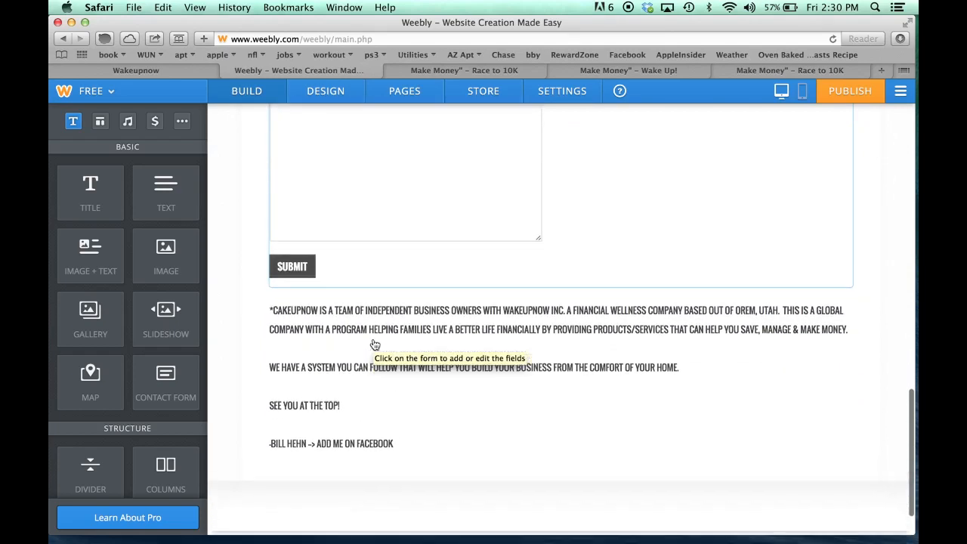
pyautogui.scroll(6, 373, 339)
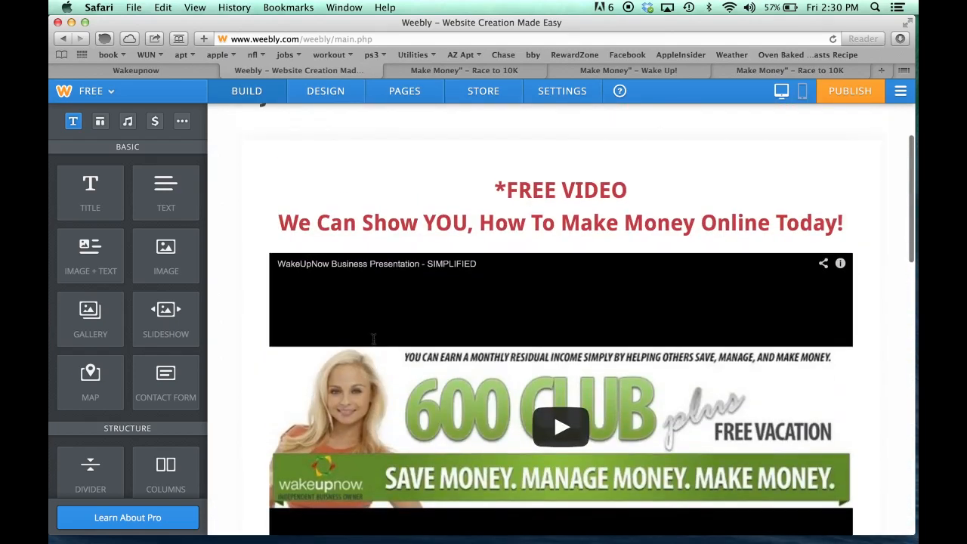
pyautogui.moveTo(267, 186)
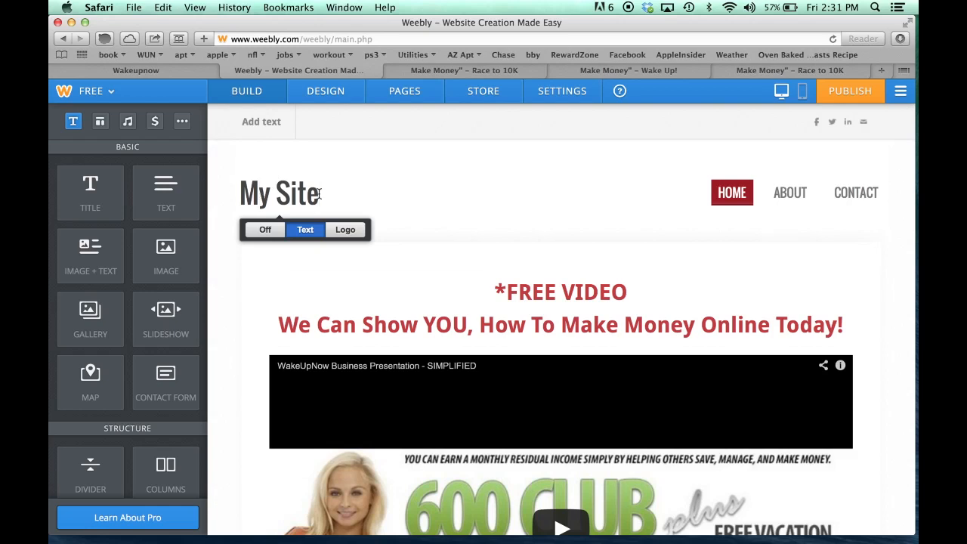
# Replace the 'My Site' header title with 'Wake Up Now'
pyautogui.moveTo(319, 193); pyautogui.dragTo(241, 194)
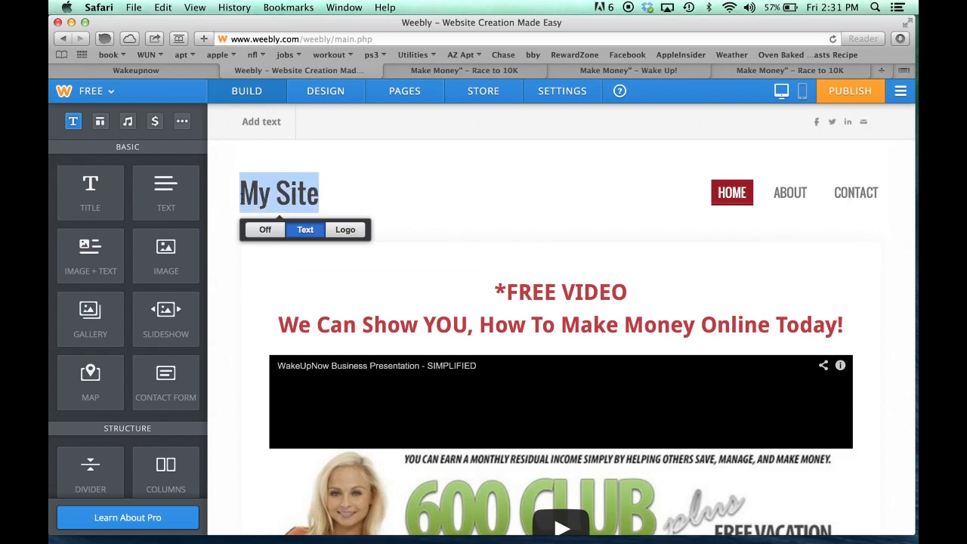
pyautogui.write('Wake')
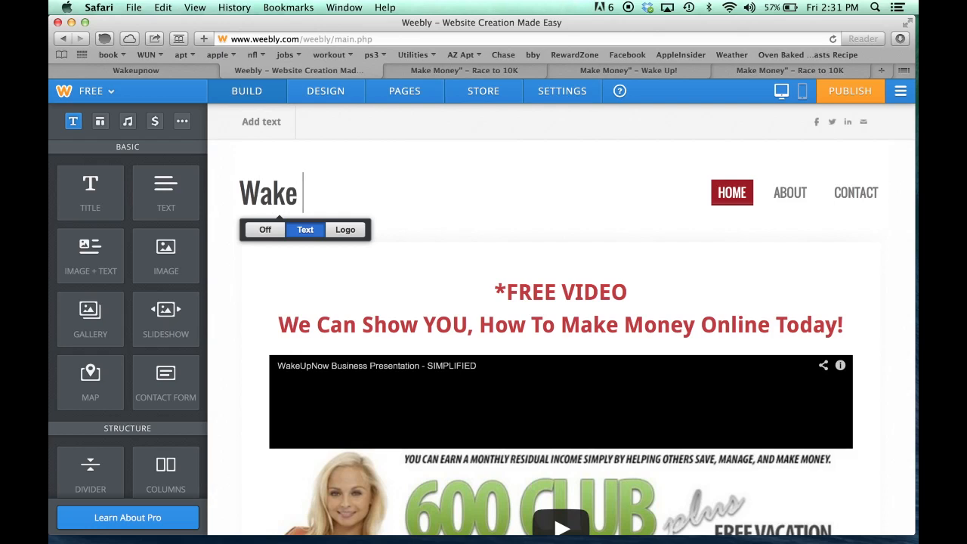
pyautogui.write(' Up Now')
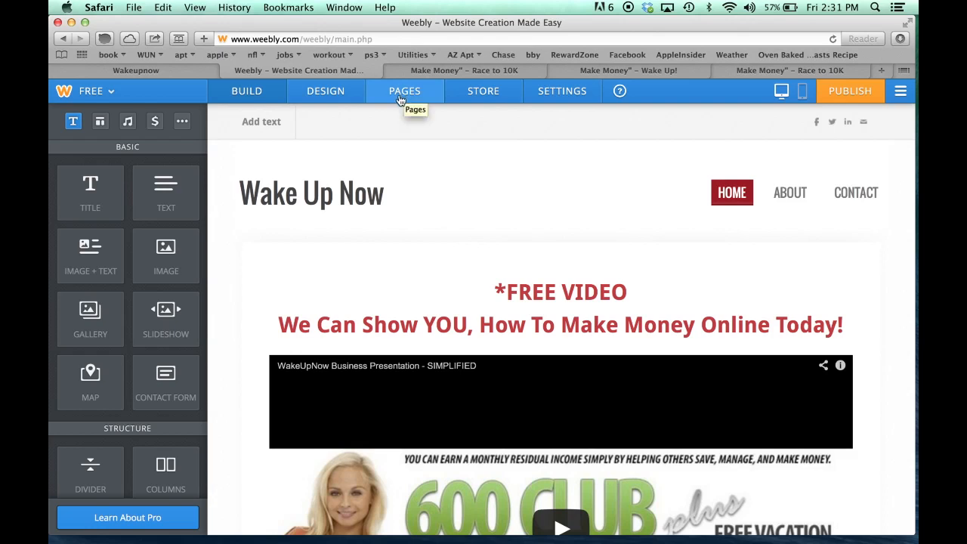
# Rename the Home page to 'Wake Up!' and save the change
pyautogui.click(400, 95)
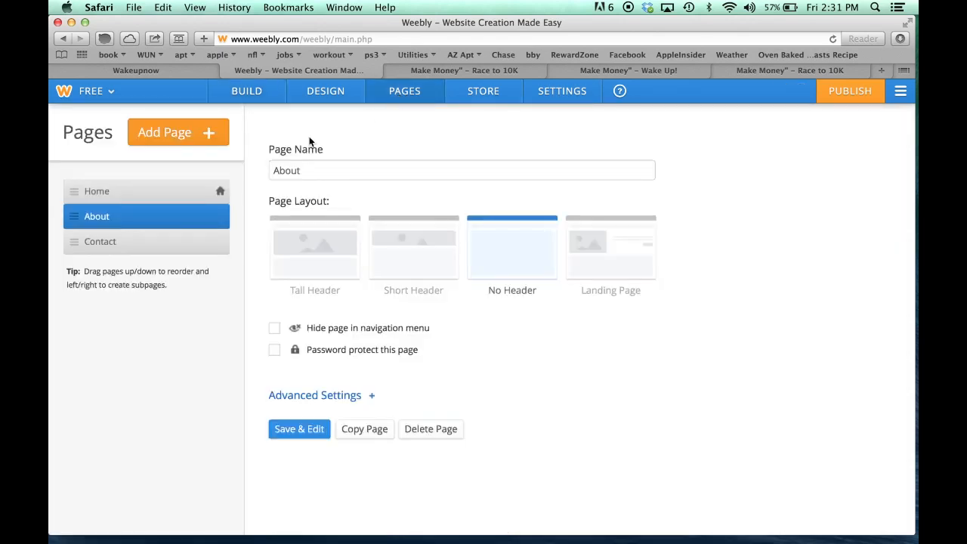
pyautogui.click(133, 199)
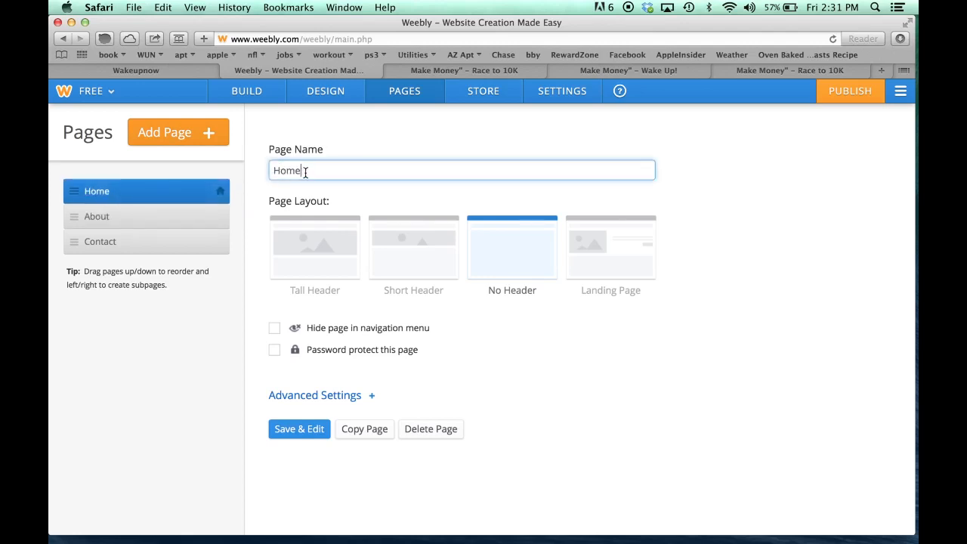
pyautogui.moveTo(306, 172); pyautogui.dragTo(254, 171)
pyautogui.write('Wake Up!')
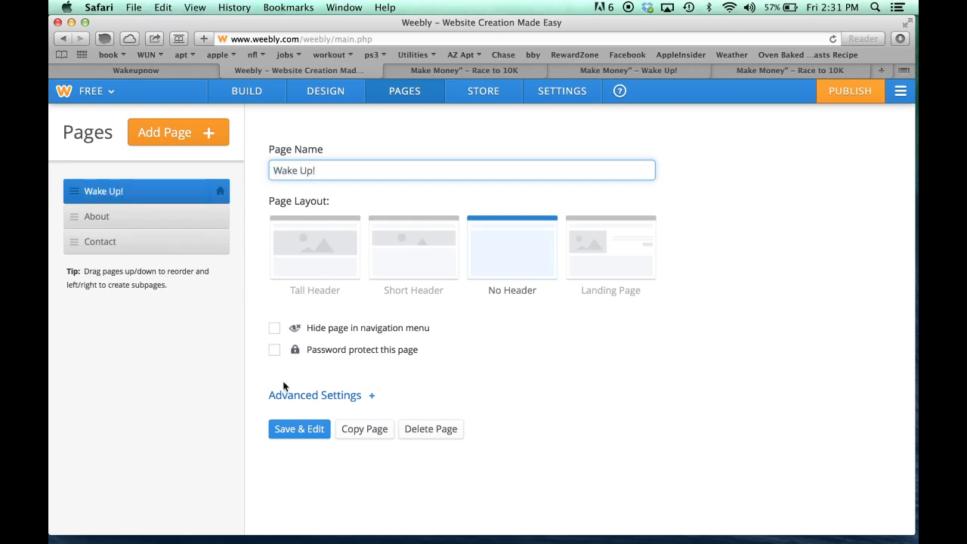
pyautogui.click(289, 430)
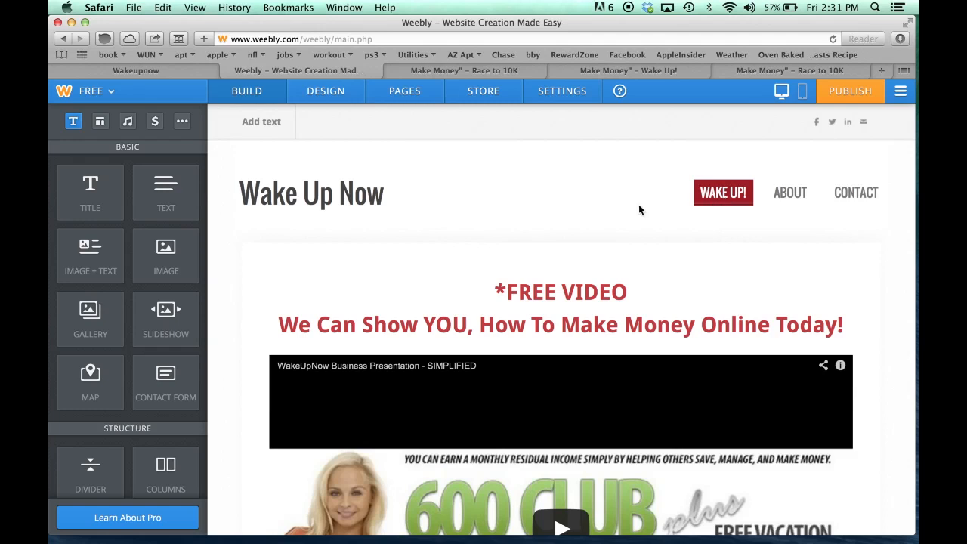
# Delete the About page and then the Contact page, confirming each deletion
pyautogui.click(396, 94)
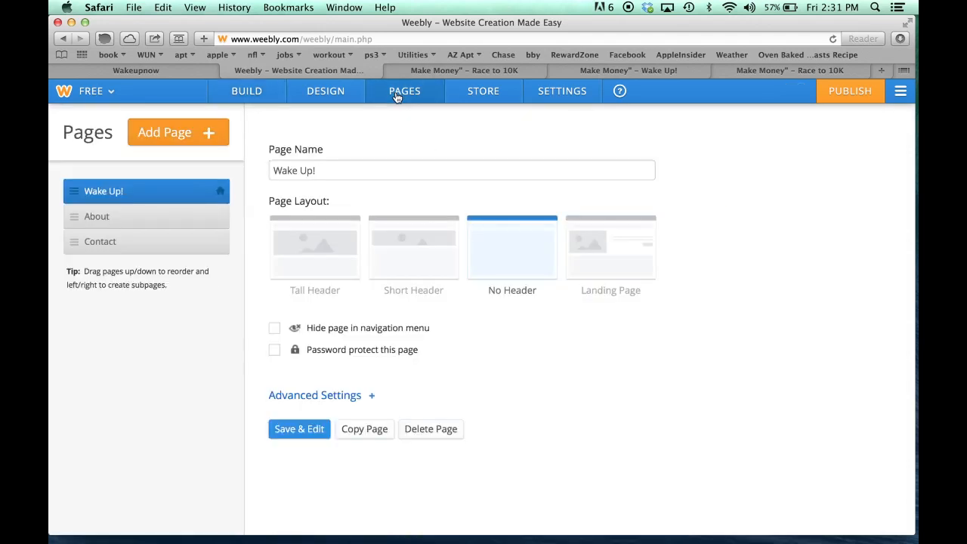
pyautogui.click(132, 218)
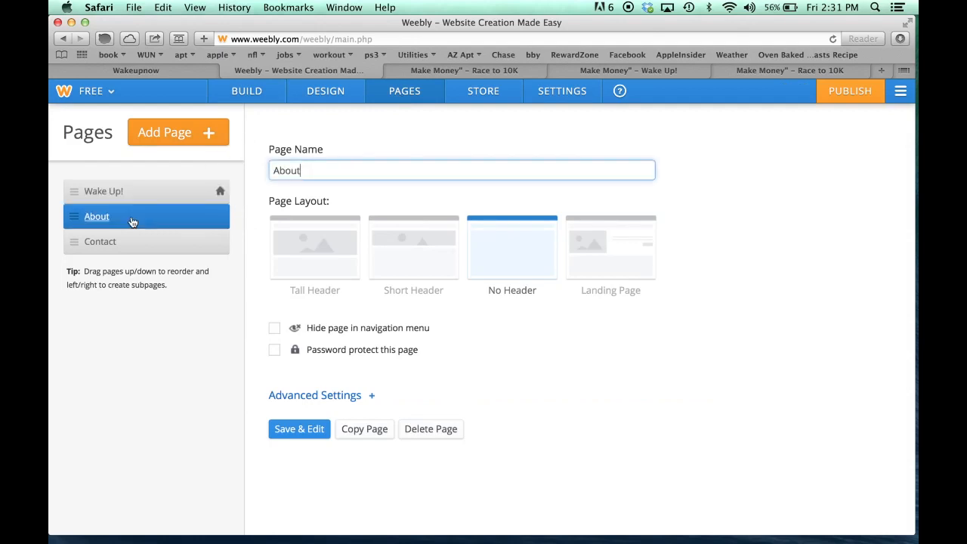
pyautogui.click(429, 431)
pyautogui.click(454, 345)
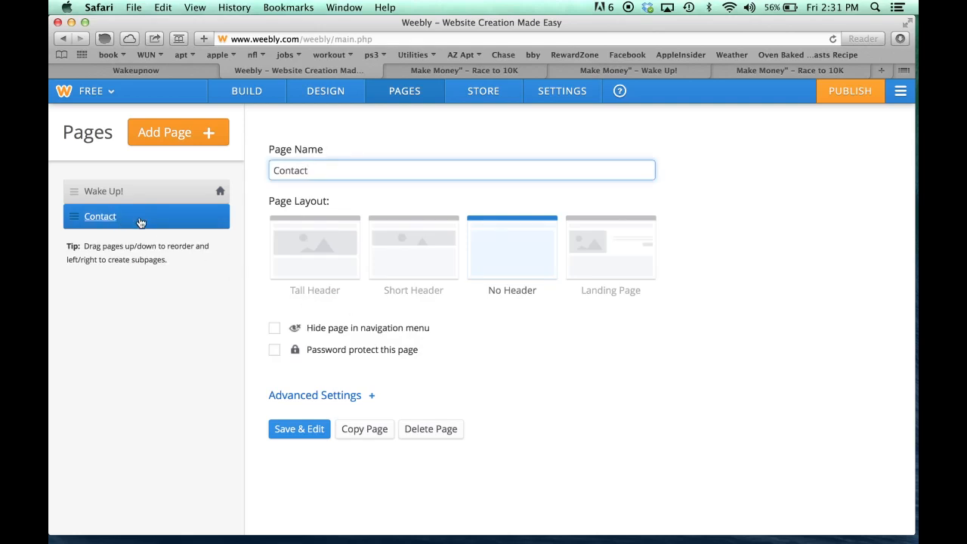
pyautogui.click(421, 429)
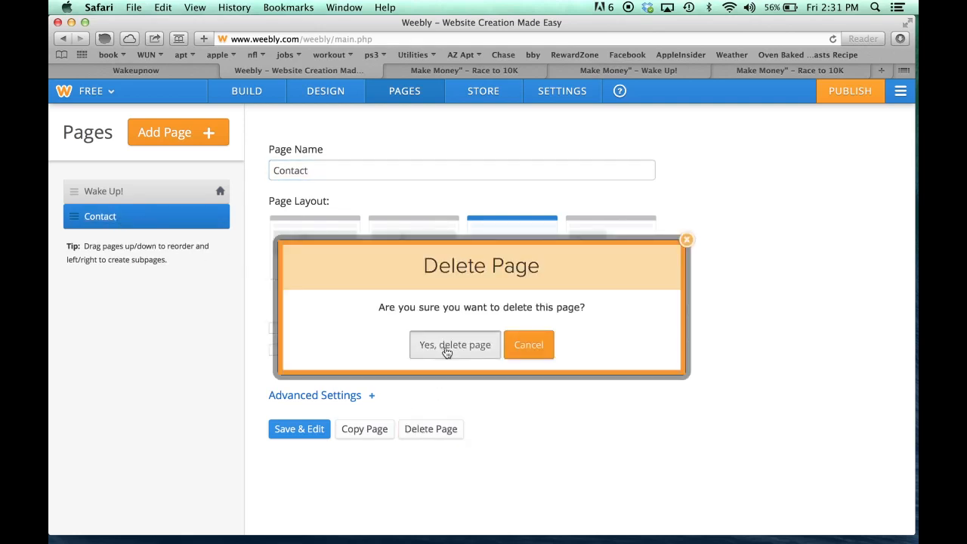
pyautogui.click(446, 349)
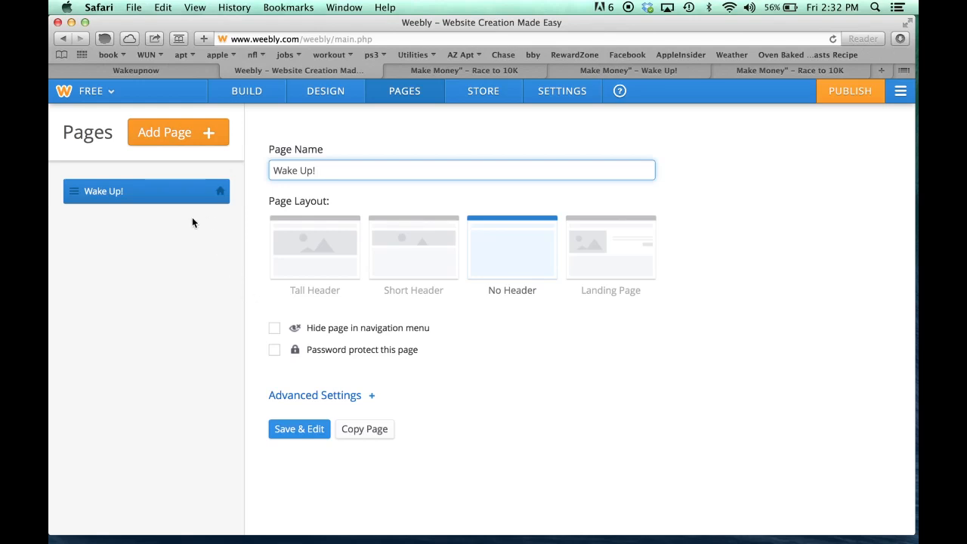
# Add an external link page named '#HUBLIFE', leaving its web address empty
pyautogui.click(193, 136)
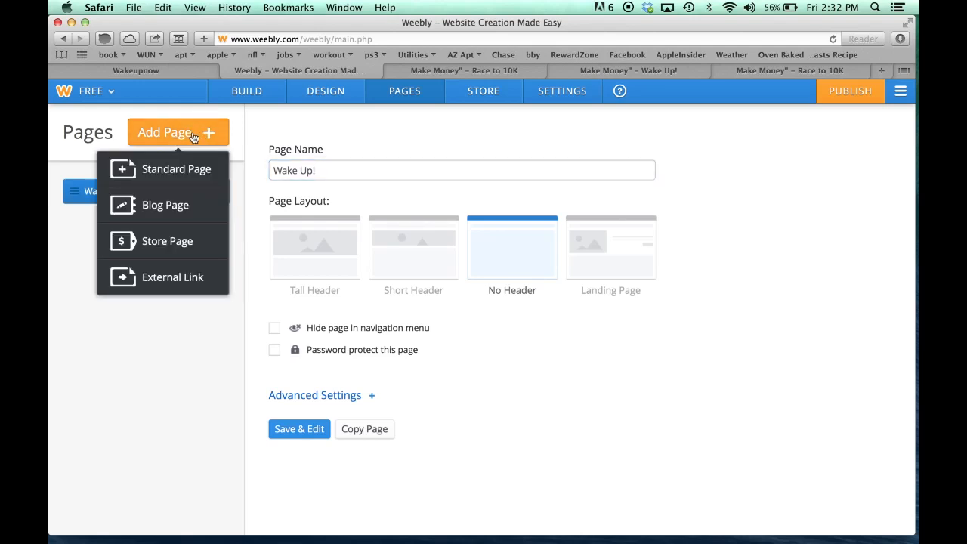
pyautogui.click(163, 279)
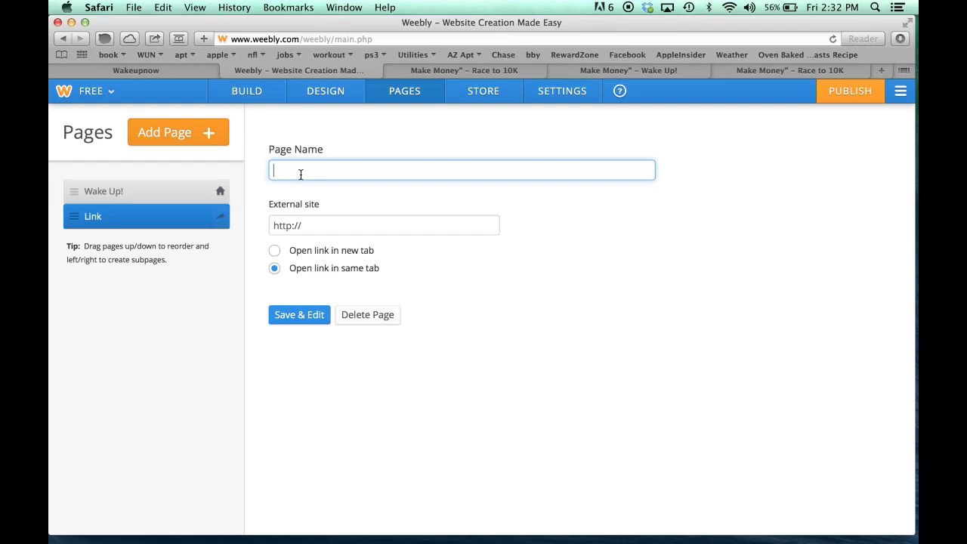
pyautogui.write('#HUBLIFE')
pyautogui.click(350, 227)
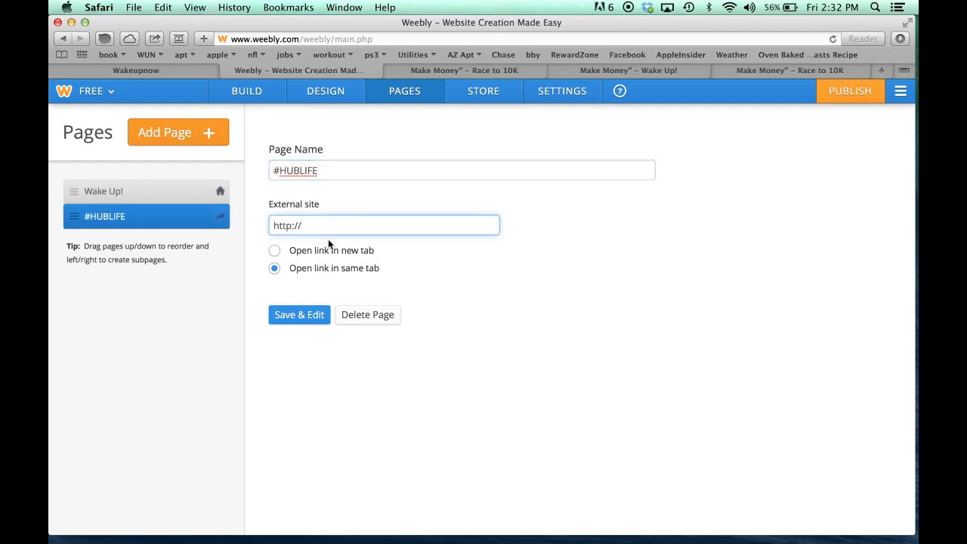
pyautogui.click(442, 70)
# Open the #HUBLIFE video on Vimeo from cakeupnow.com and copy its web address
pyautogui.scroll(12, 333, 221)
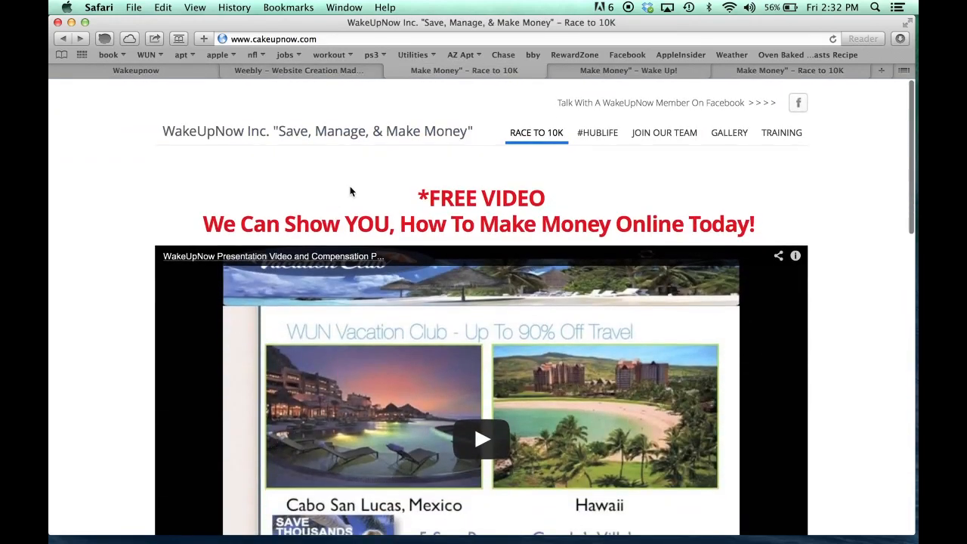
pyautogui.click(597, 133)
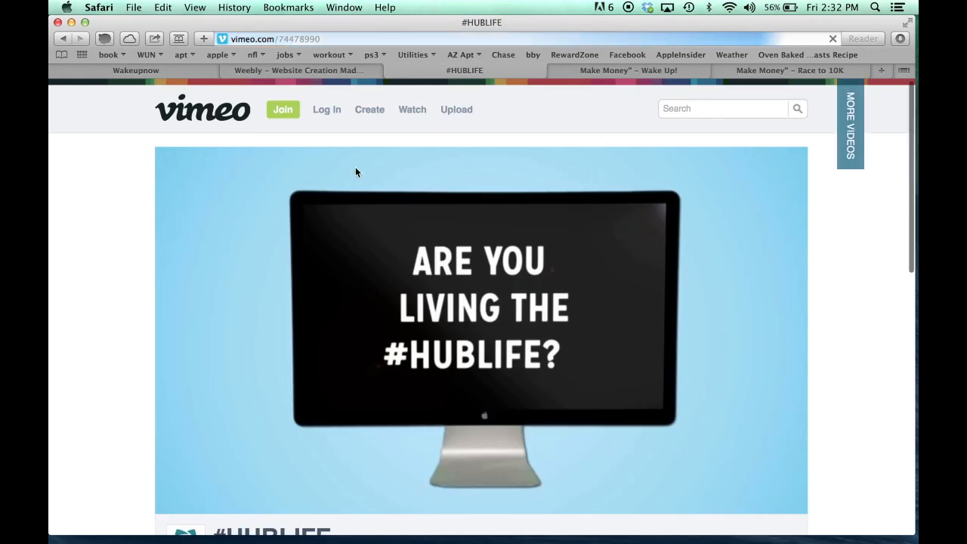
pyautogui.click(296, 43)
pyautogui.press('super+c')
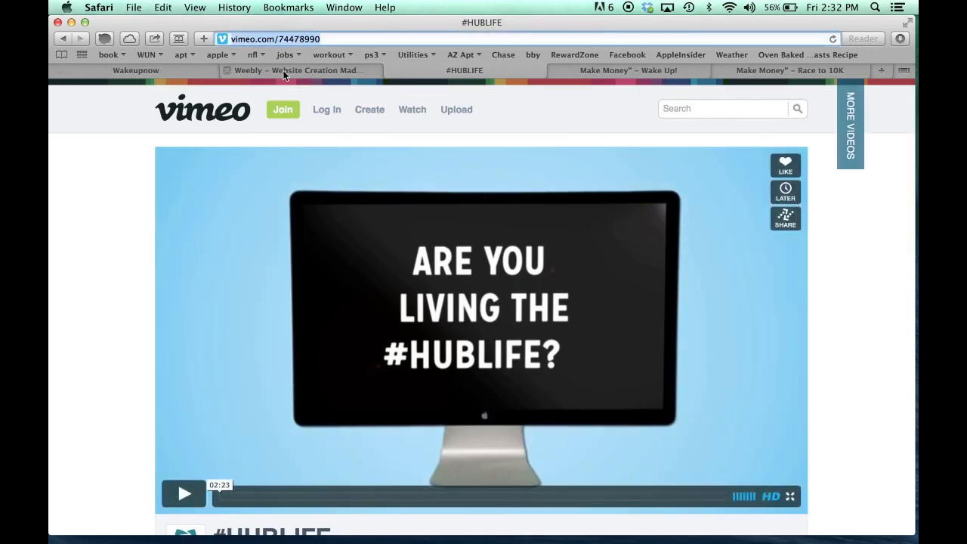
pyautogui.click(287, 71)
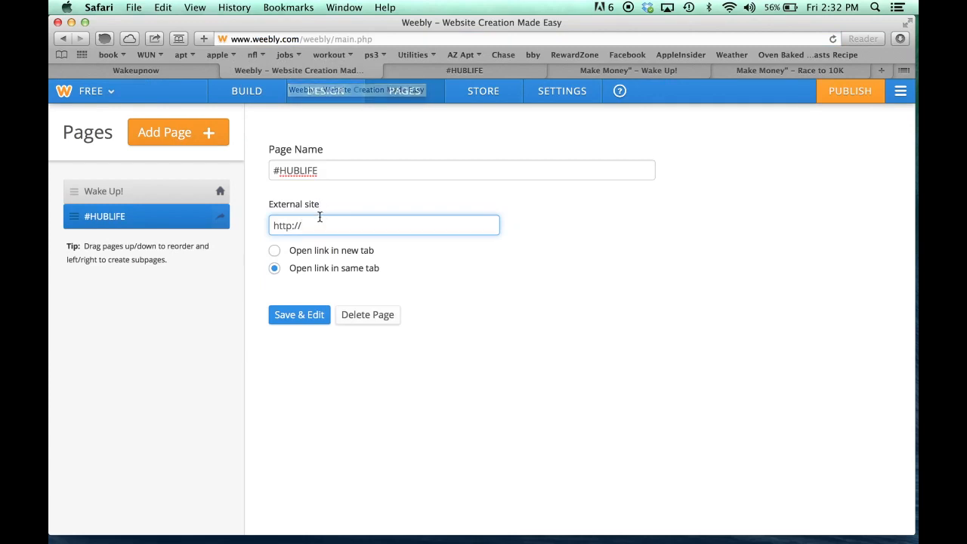
pyautogui.press('super+v')
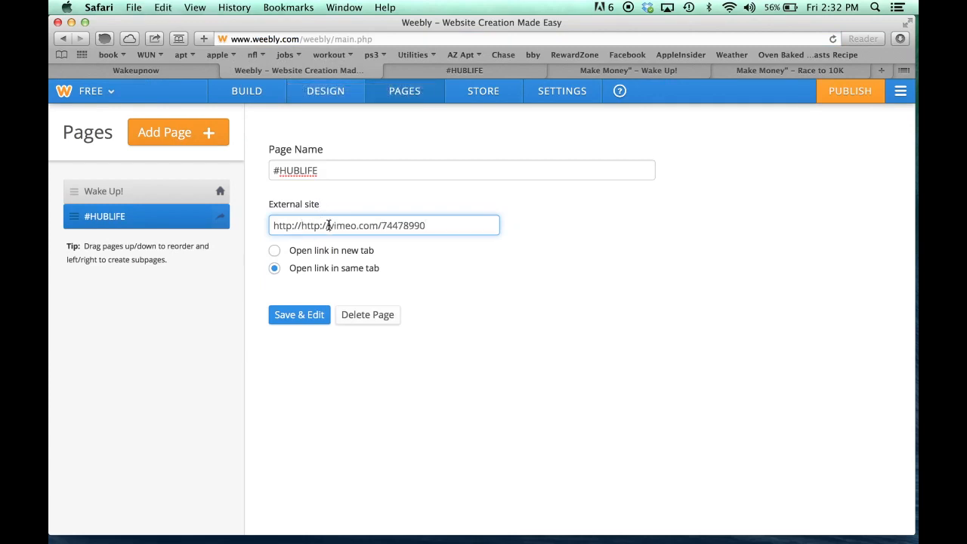
pyautogui.press('BackSpace')
pyautogui.press('BackSpace')
pyautogui.press('BackSpace')
pyautogui.press('BackSpace')
pyautogui.press('BackSpace')
pyautogui.press('BackSpace')
pyautogui.press('BackSpace')
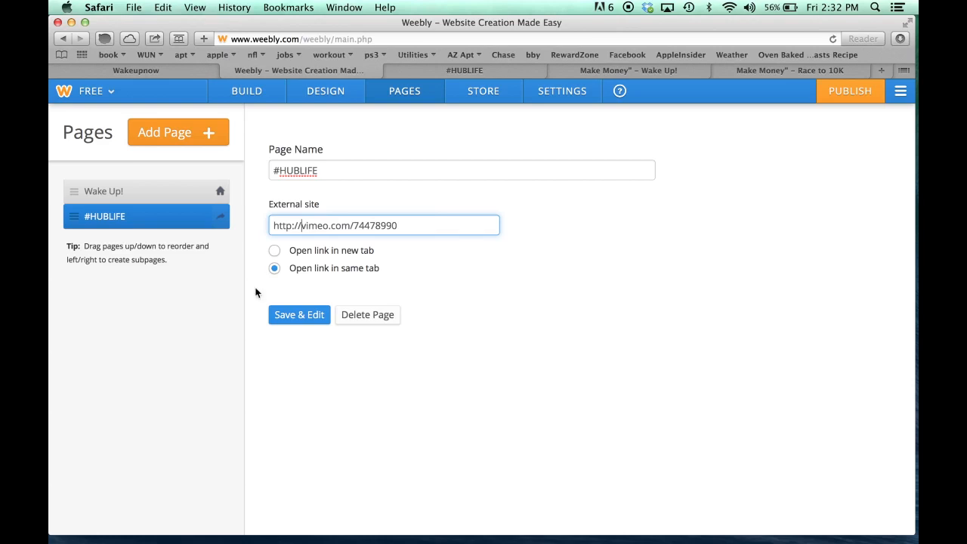
pyautogui.click(299, 318)
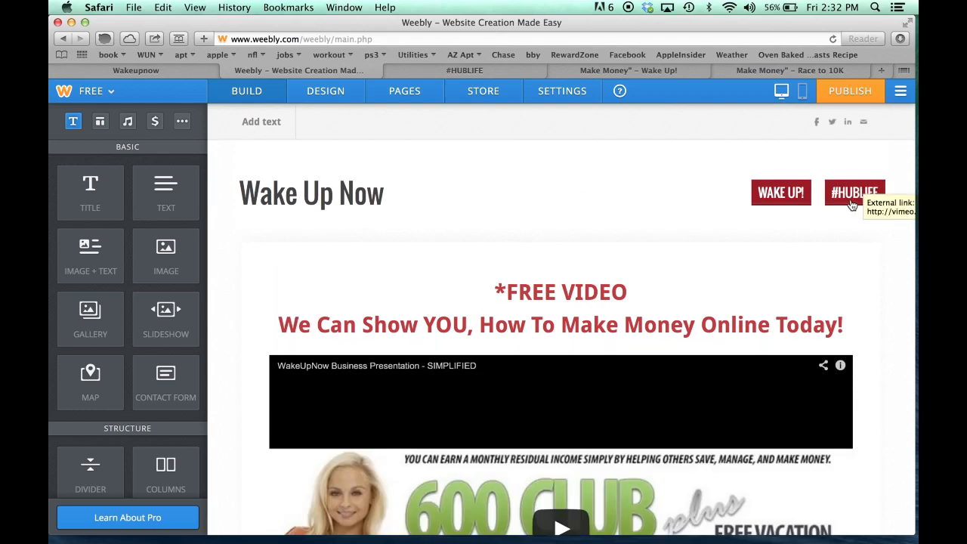
pyautogui.moveTo(371, 177)
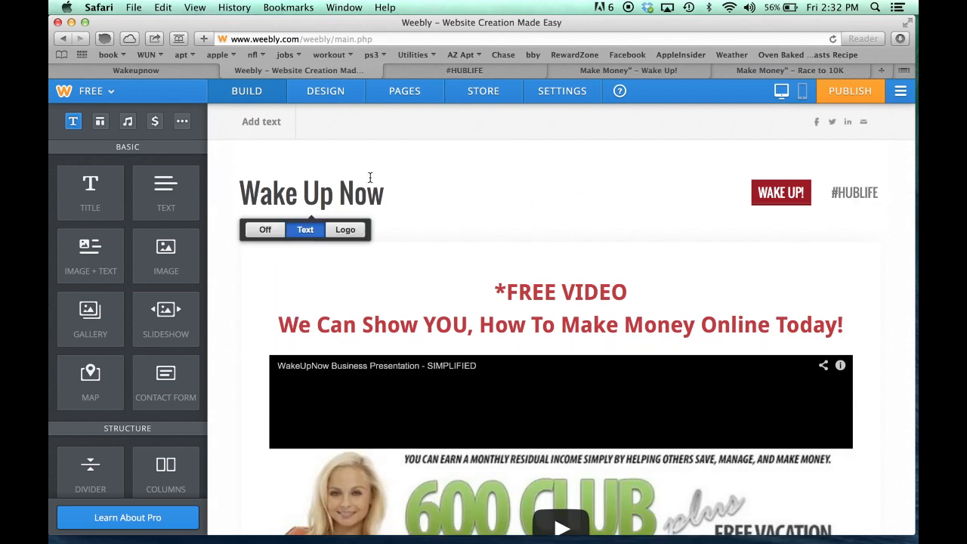
# Add a 'Join Now' external link page pointing to the member's personal WakeUpNow web address
pyautogui.click(404, 92)
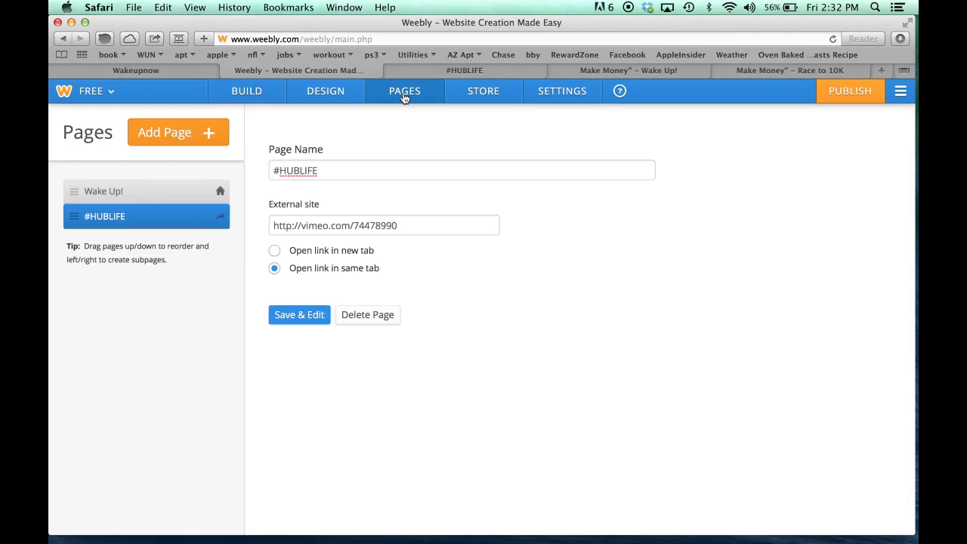
pyautogui.click(178, 136)
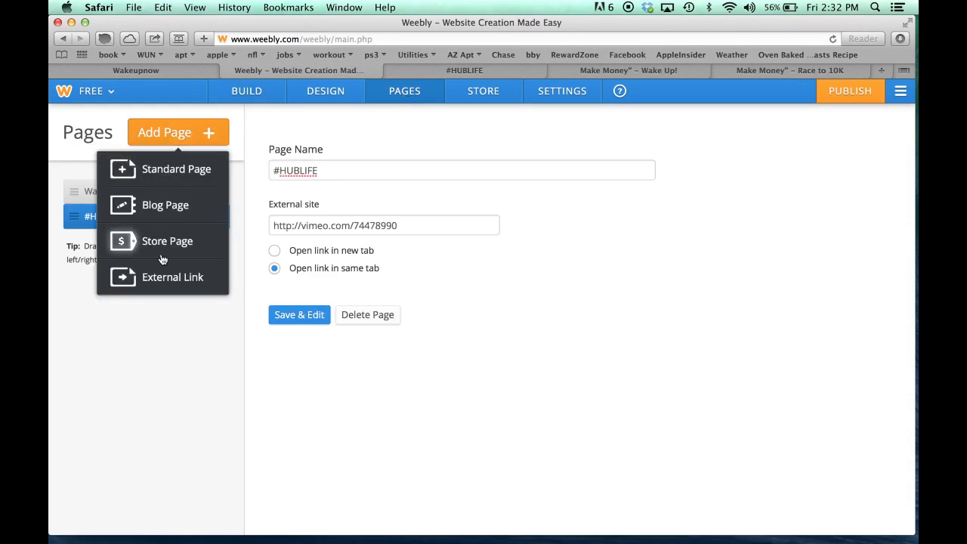
pyautogui.click(163, 277)
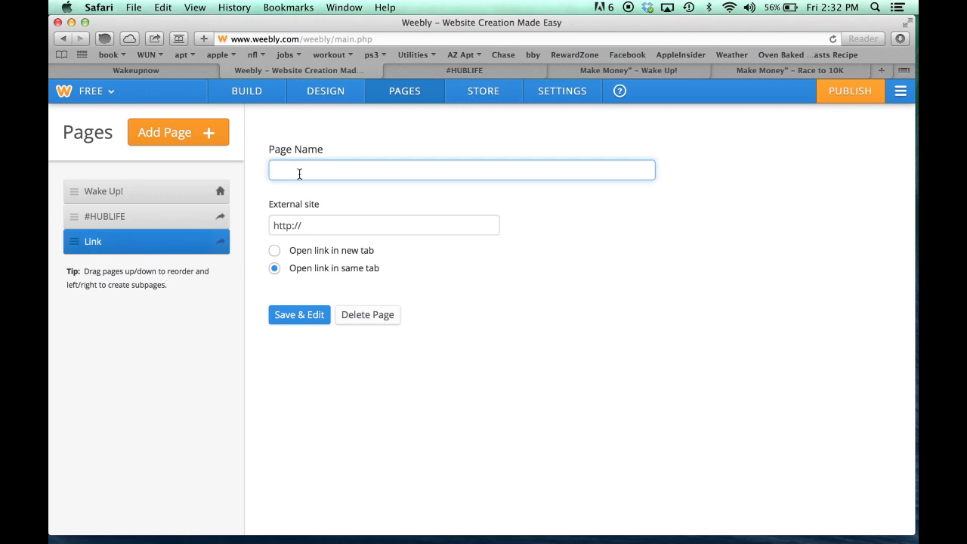
pyautogui.write('Join Now')
pyautogui.click(335, 228)
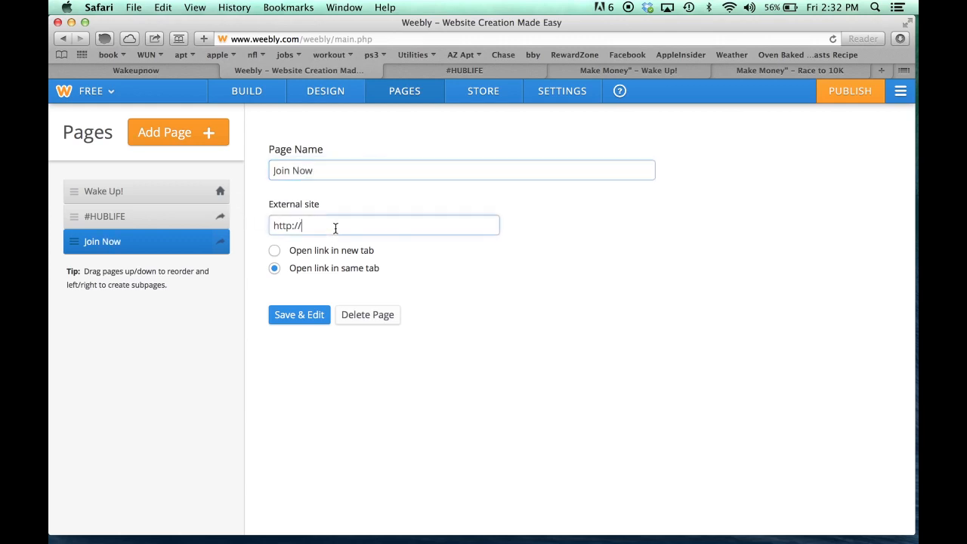
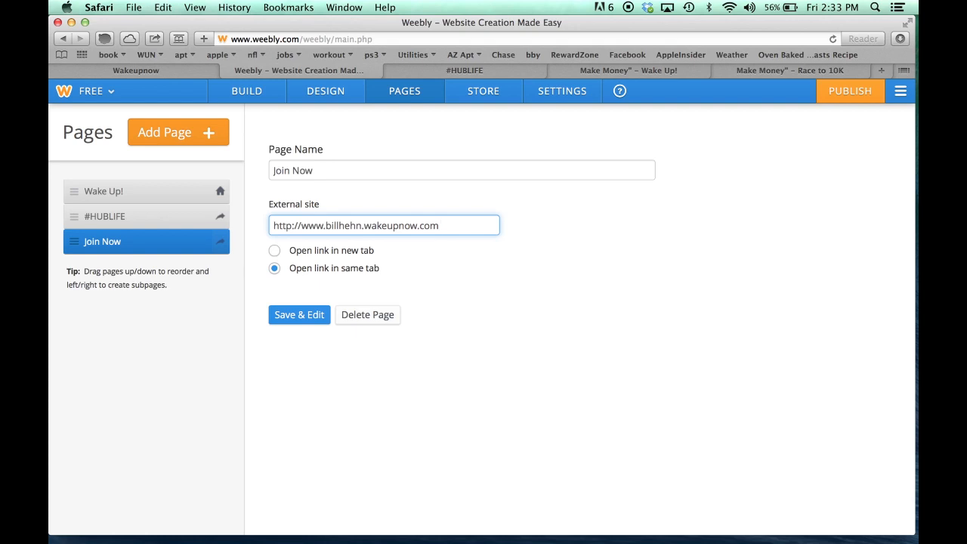
pyautogui.click(297, 316)
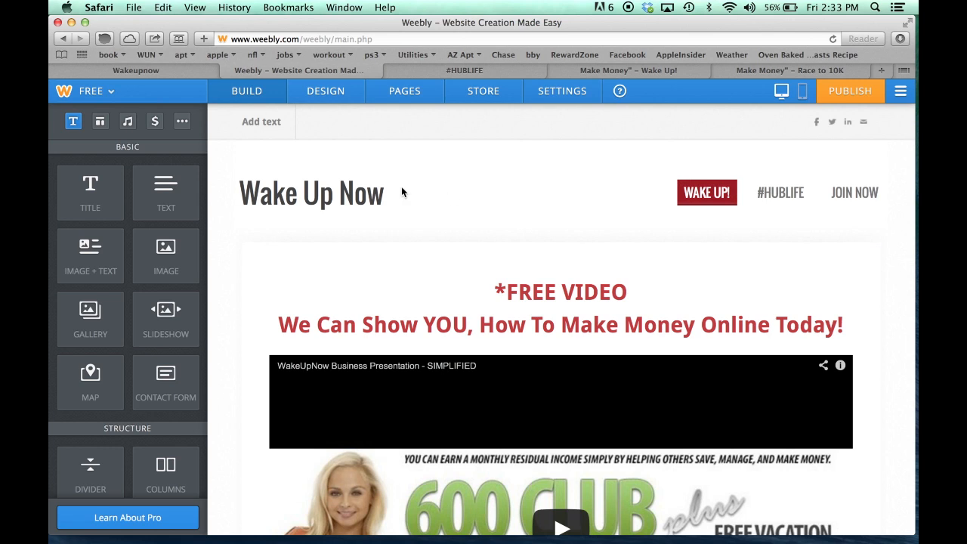
pyautogui.click(414, 97)
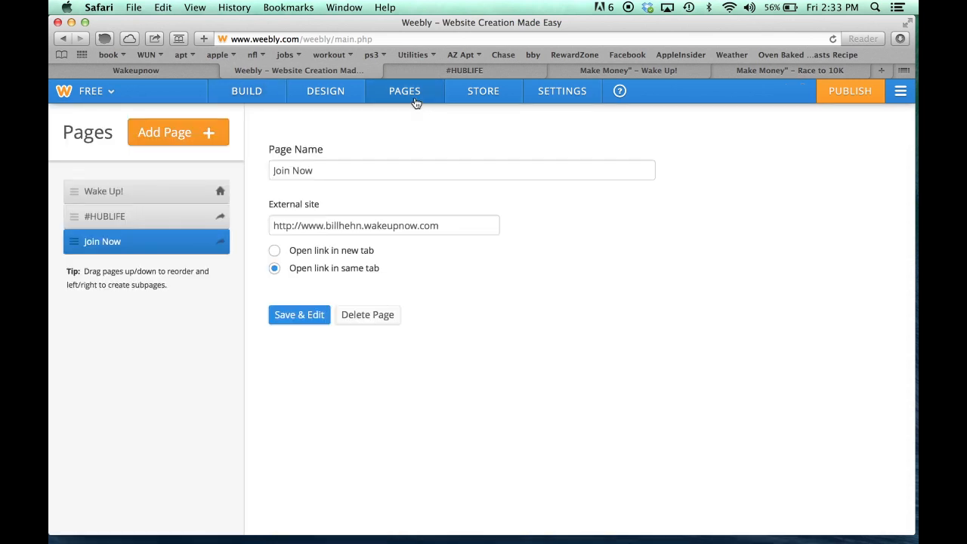
# Add a standard page named 'Videos' using the No Header layout
pyautogui.click(178, 140)
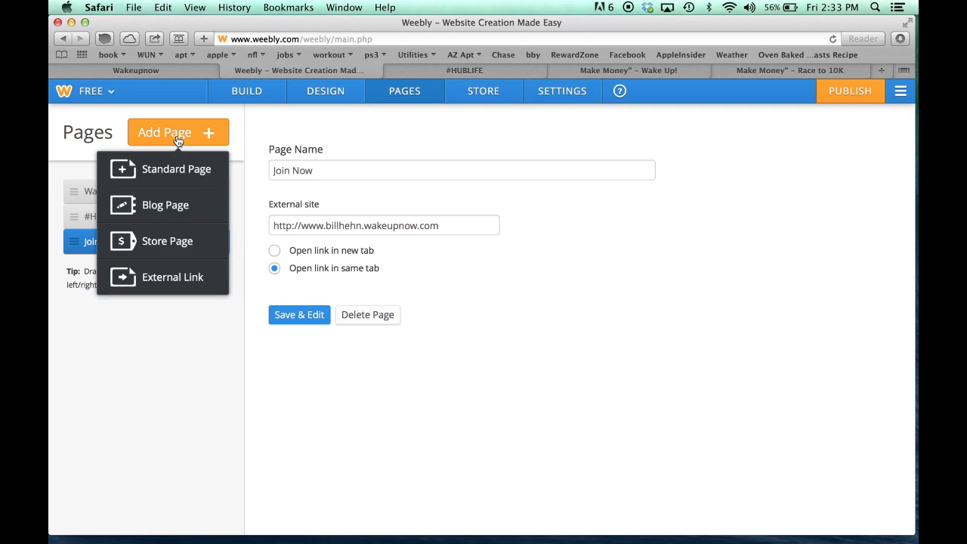
pyautogui.click(162, 178)
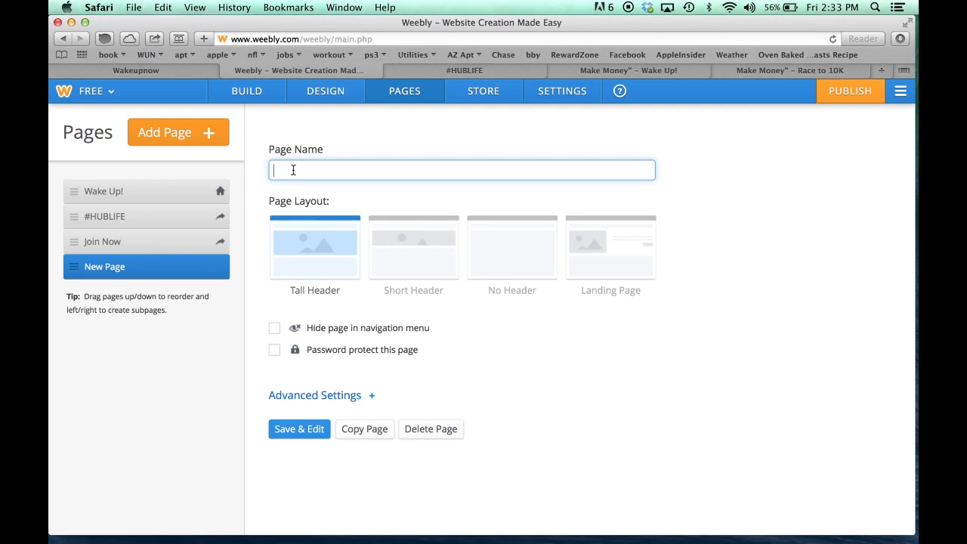
pyautogui.write('Videos')
pyautogui.click(524, 259)
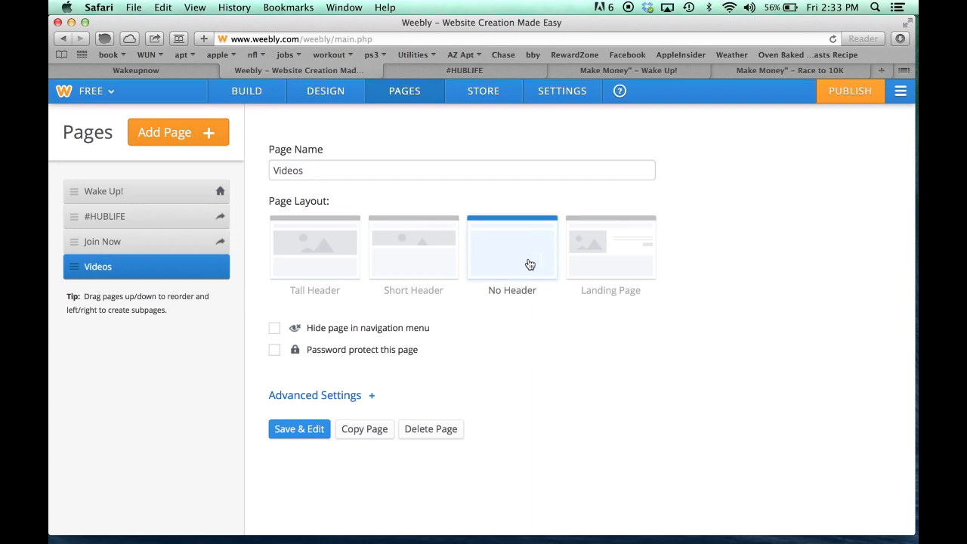
pyautogui.click(293, 429)
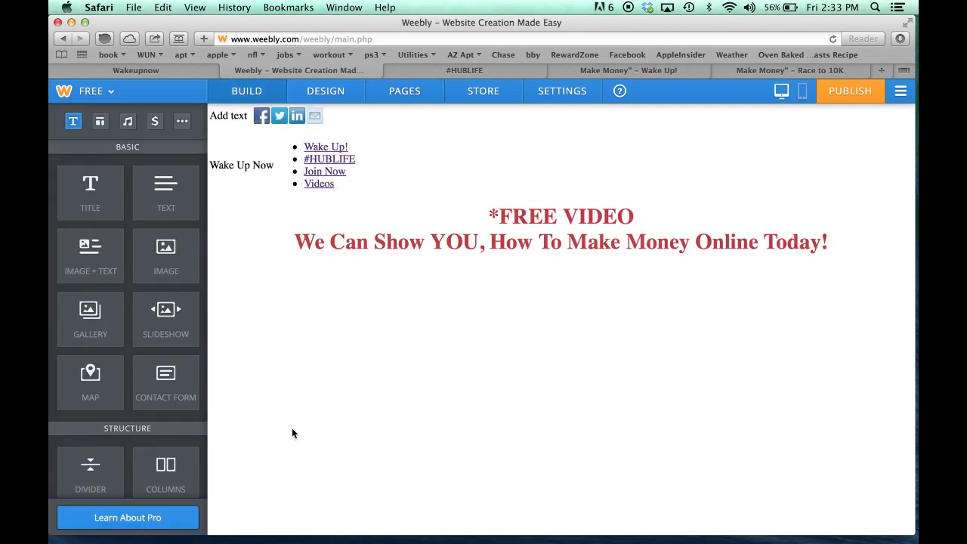
pyautogui.click(401, 99)
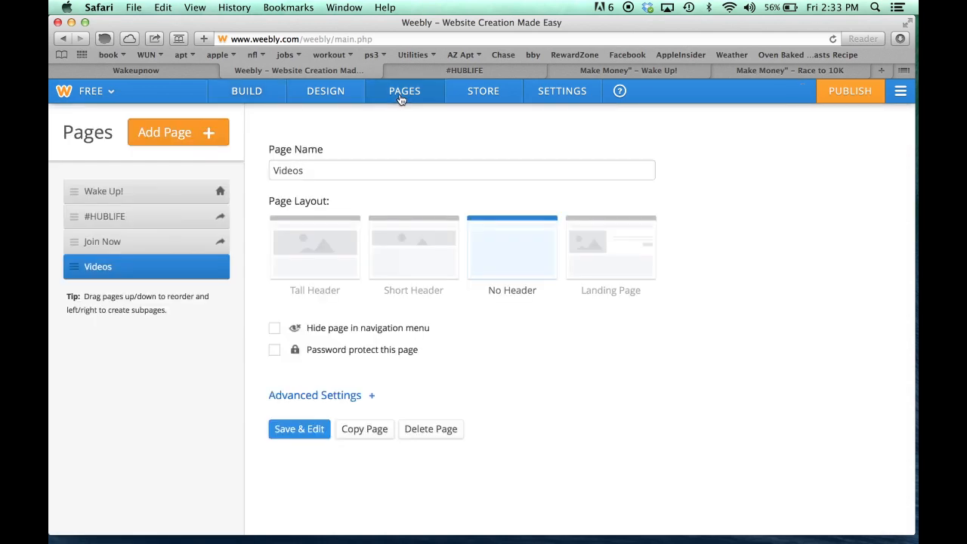
# Add a standard 'Gallery' page with the No Header layout, then return to Wake Up!
pyautogui.click(166, 133)
pyautogui.click(154, 171)
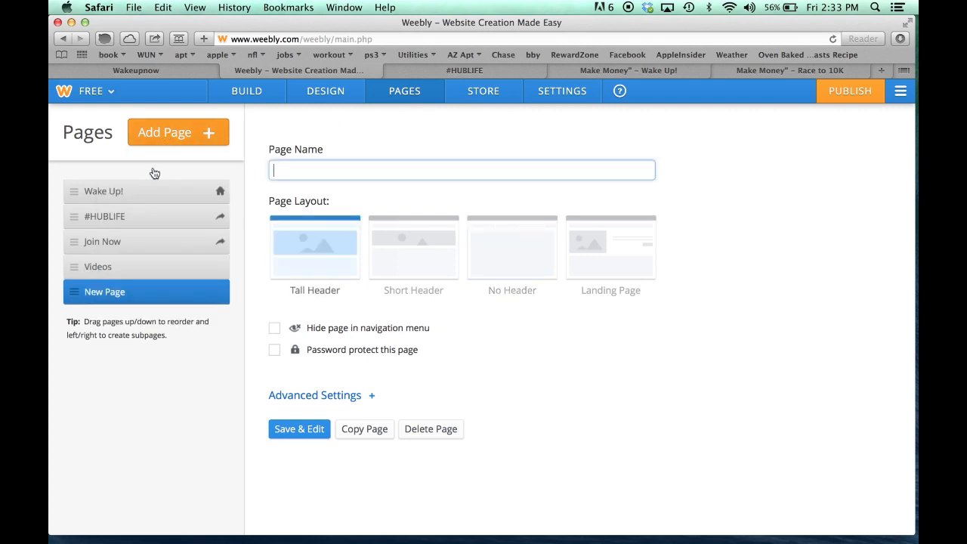
pyautogui.write('Gallery')
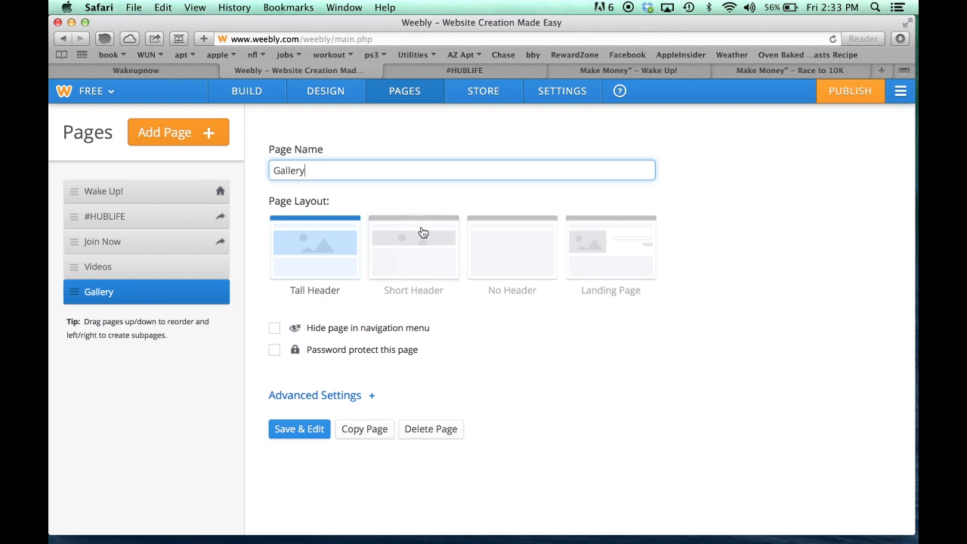
pyautogui.click(513, 261)
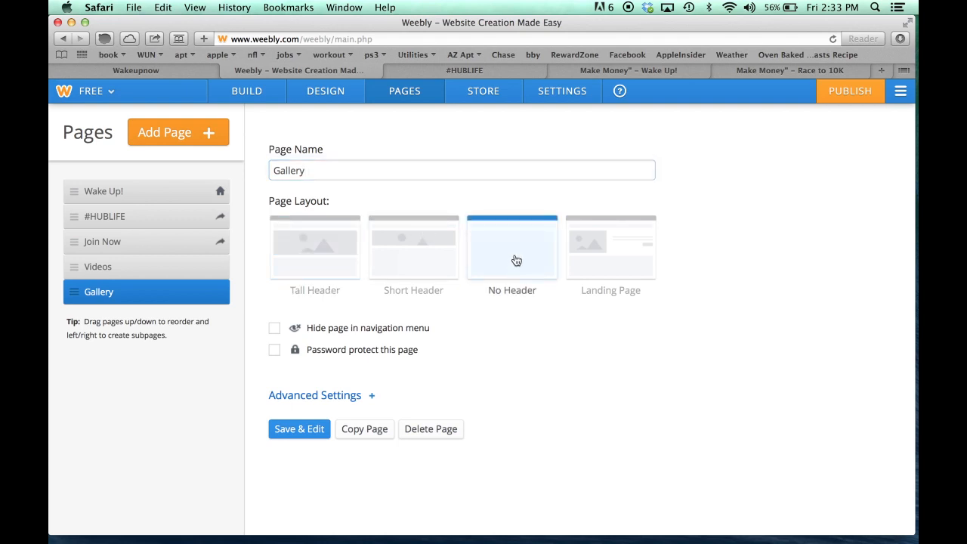
pyautogui.click(293, 436)
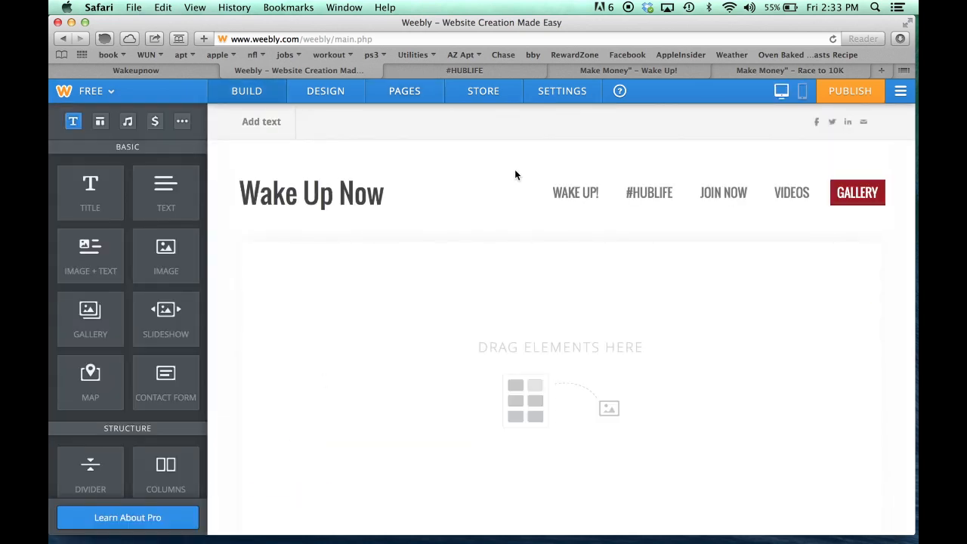
pyautogui.click(572, 193)
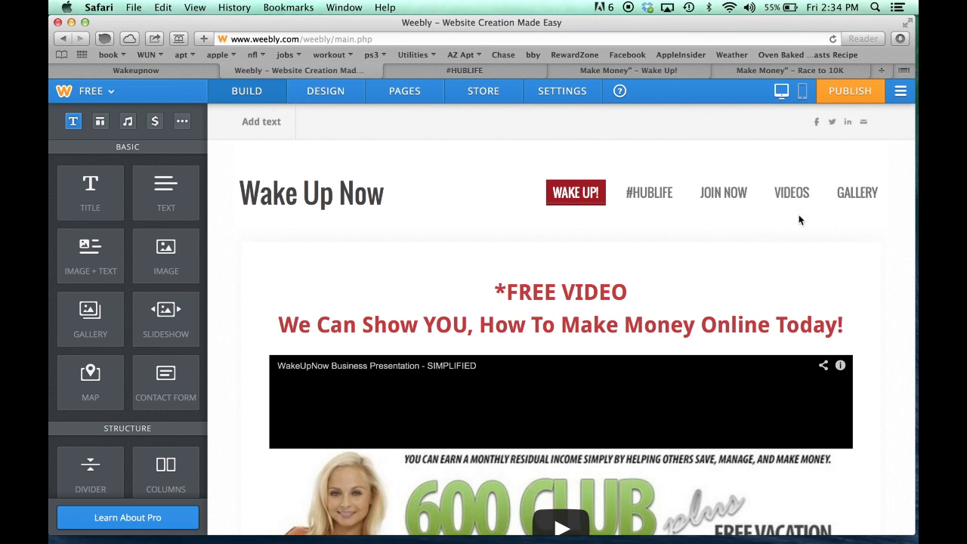
# Stack YouTube blocks on the Videos page, leaving their video links unset
pyautogui.click(791, 195)
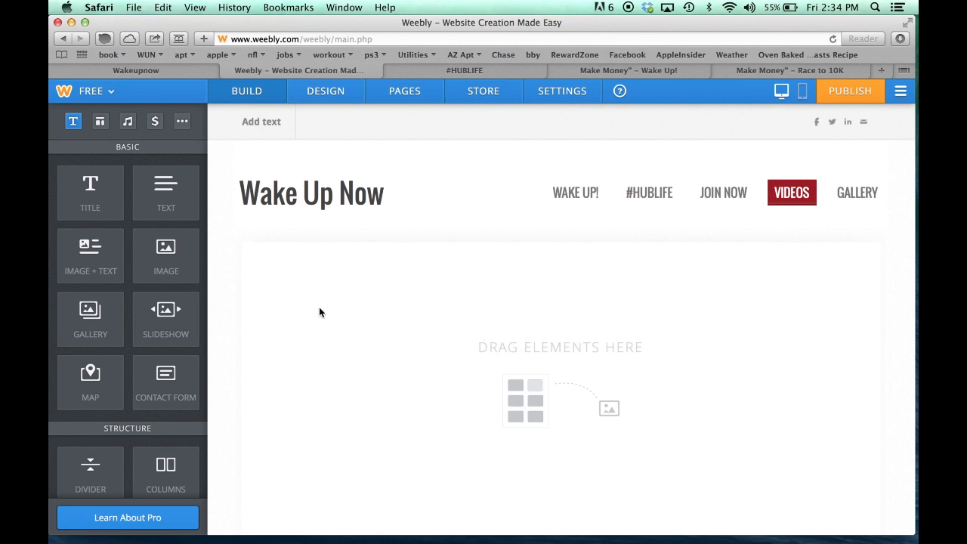
pyautogui.scroll(-5, 124, 331)
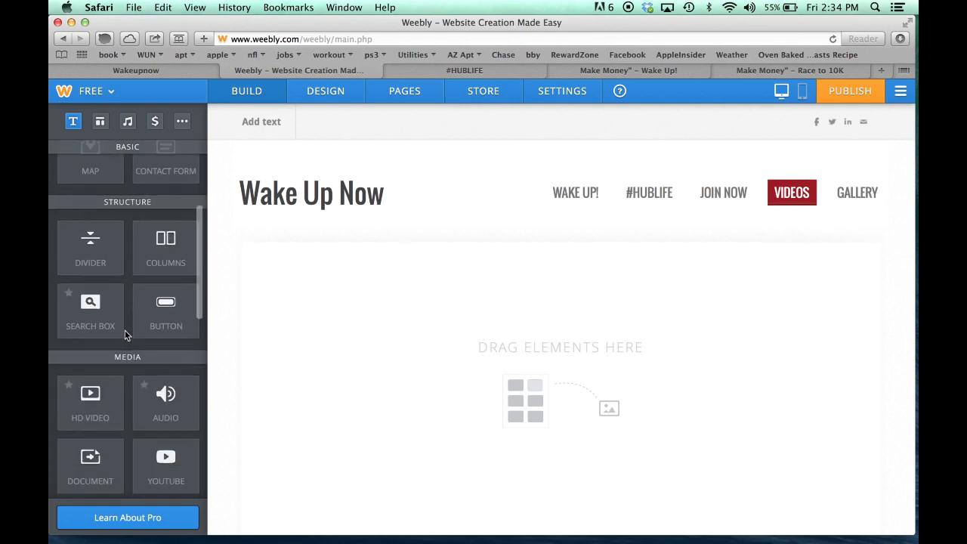
pyautogui.scroll(-4, 125, 331)
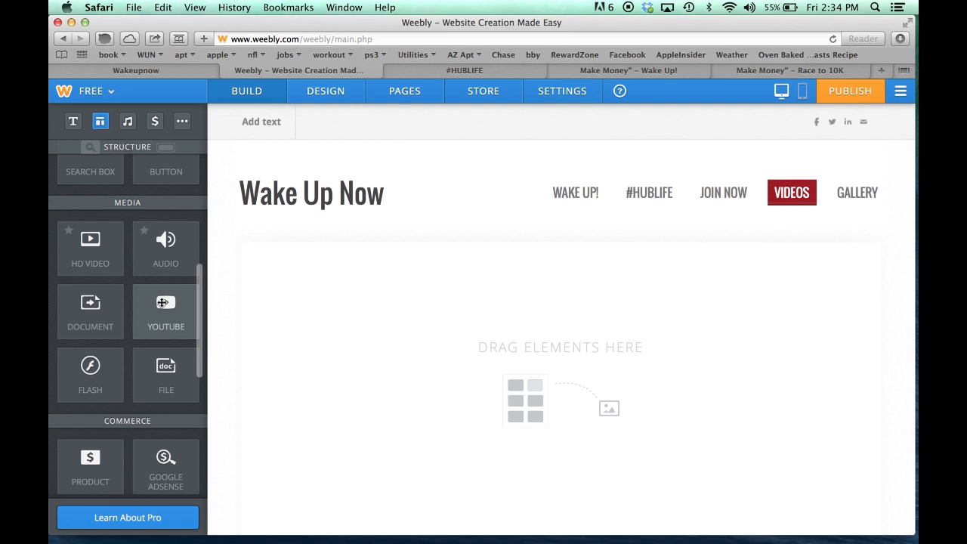
pyautogui.moveTo(161, 302); pyautogui.dragTo(401, 311)
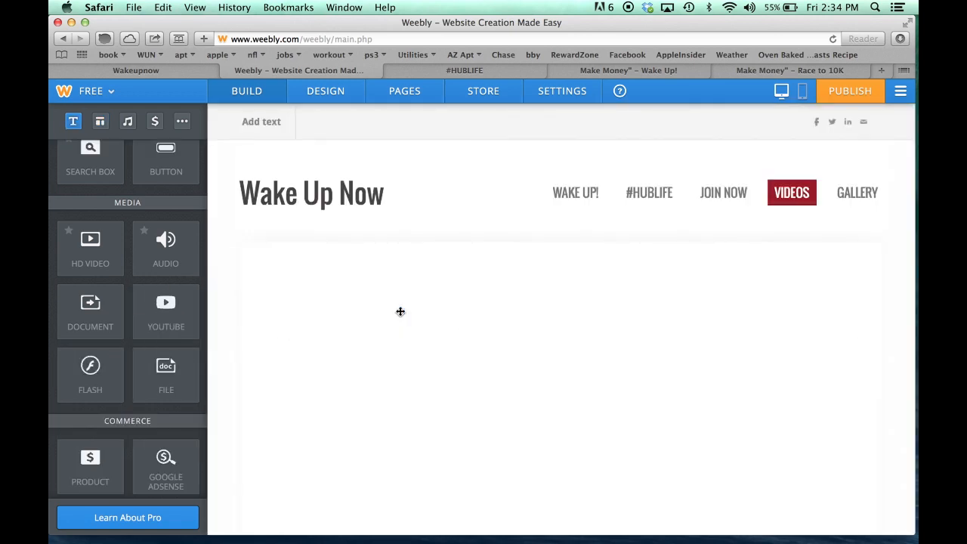
pyautogui.scroll(-5, 252, 342)
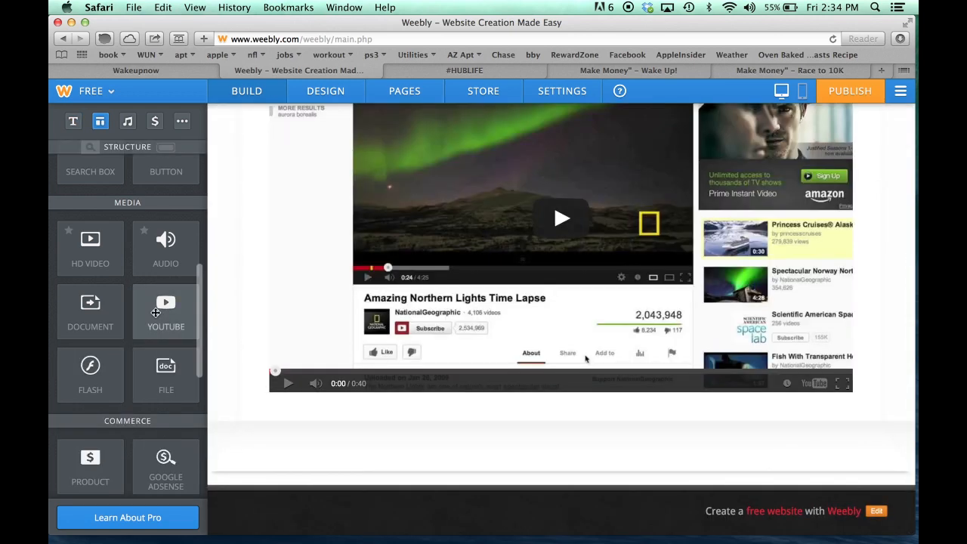
pyautogui.moveTo(185, 320); pyautogui.dragTo(428, 406)
pyautogui.moveTo(189, 320); pyautogui.dragTo(458, 406)
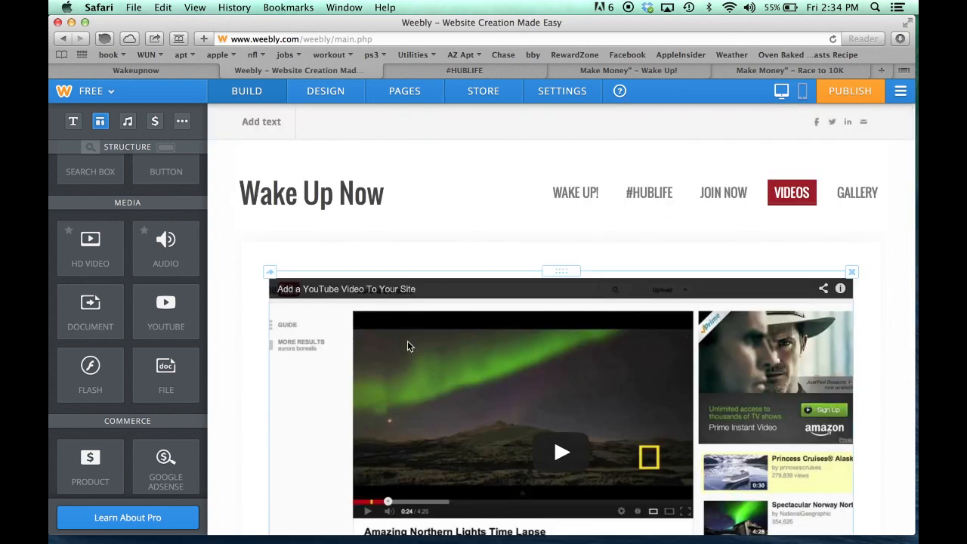
pyautogui.click(425, 356)
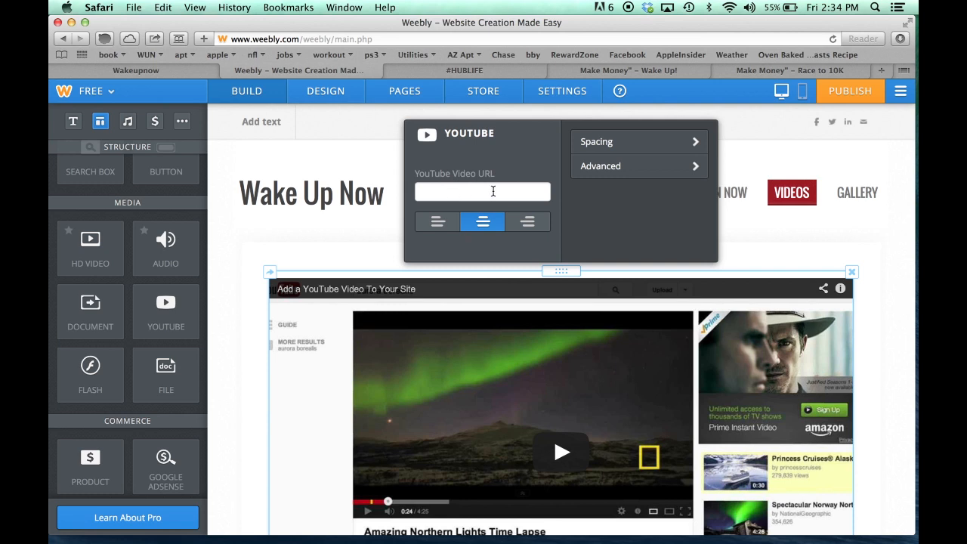
pyautogui.click(243, 296)
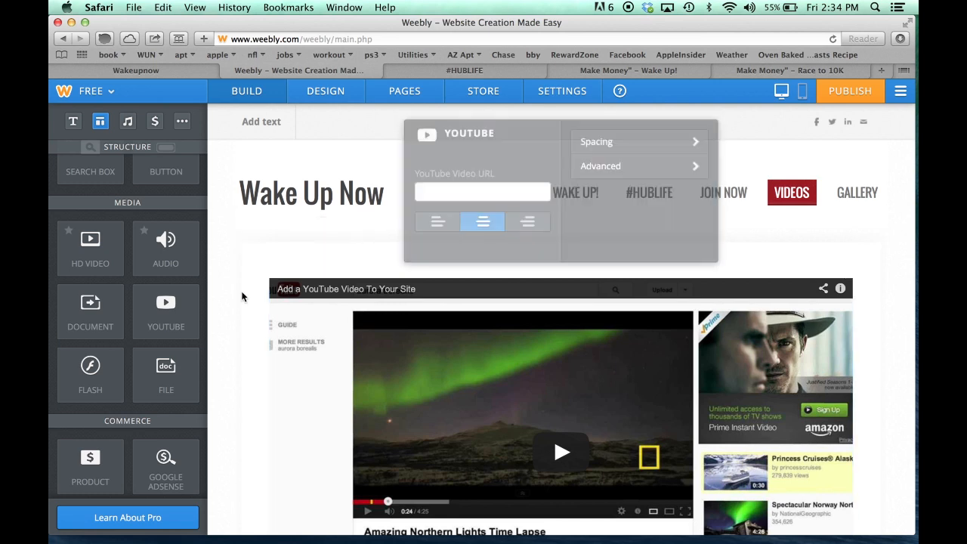
pyautogui.scroll(-5, 242, 296)
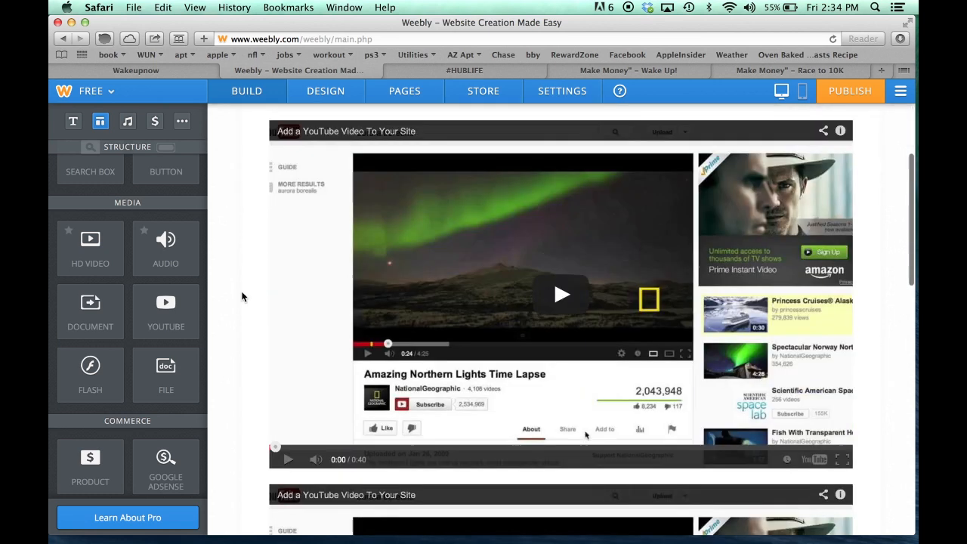
pyautogui.scroll(5, 243, 296)
pyautogui.scroll(1, 242, 296)
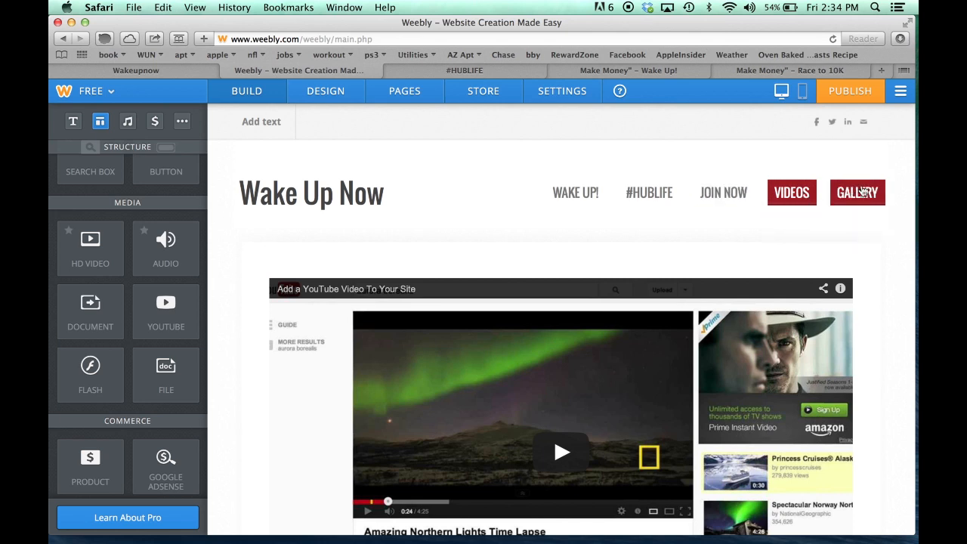
# Drop an image gallery onto the Gallery page, then go back to the Wake Up! page
pyautogui.click(860, 197)
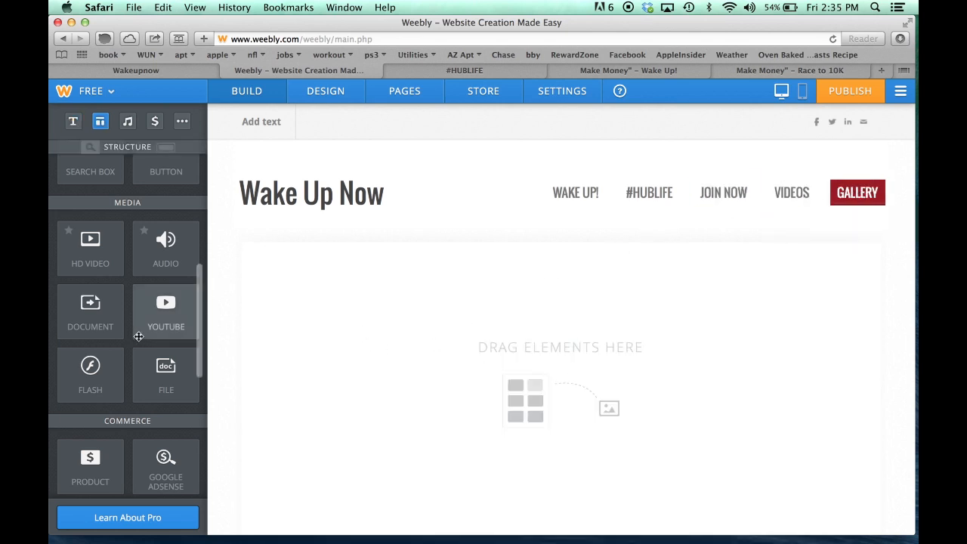
pyautogui.scroll(5, 138, 337)
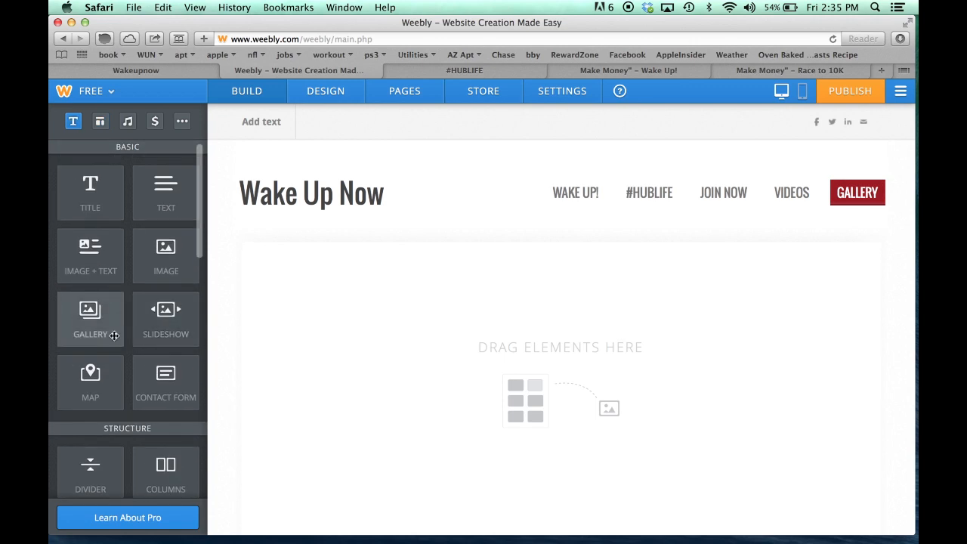
pyautogui.click(84, 318)
pyautogui.moveTo(83, 318); pyautogui.dragTo(421, 335)
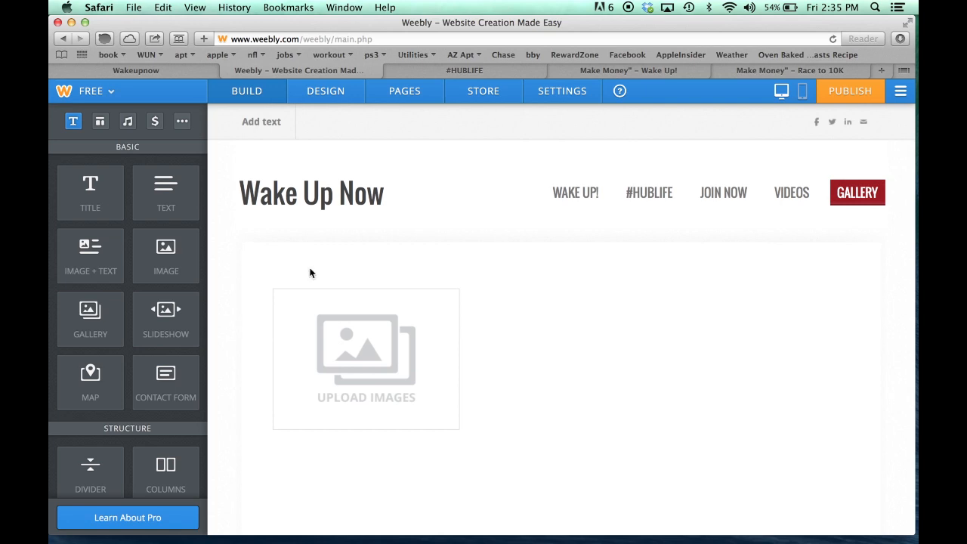
pyautogui.click(592, 201)
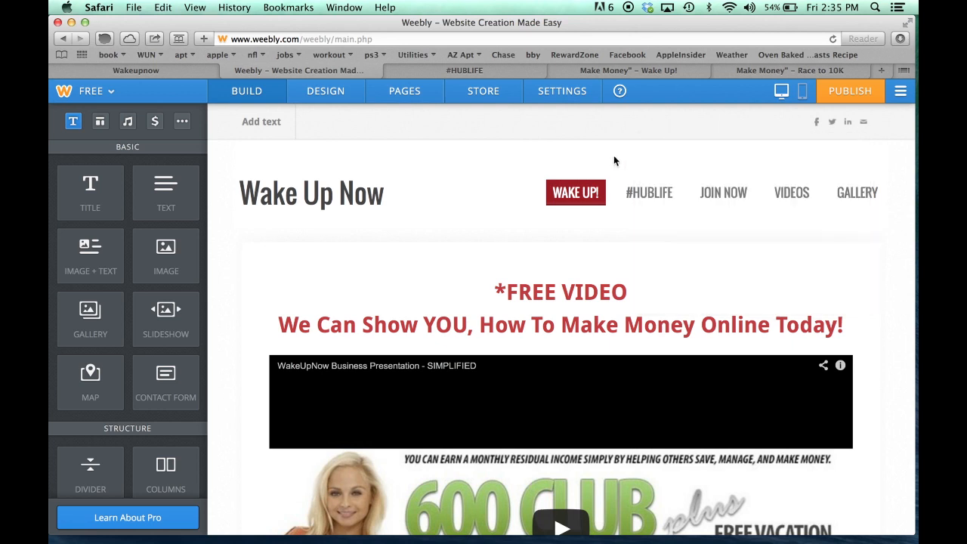
# Add YouTube to the header's social media icons alongside Facebook
pyautogui.moveTo(845, 122)
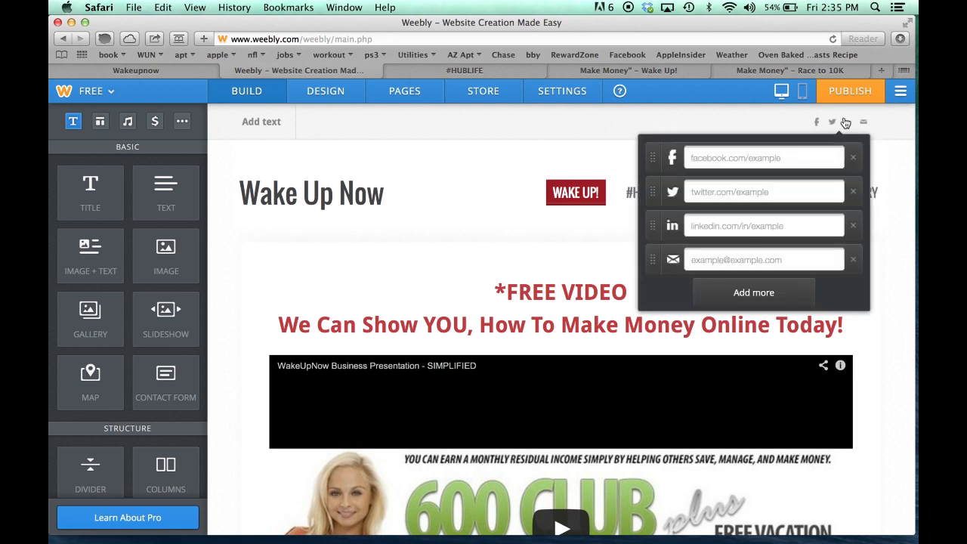
pyautogui.click(739, 294)
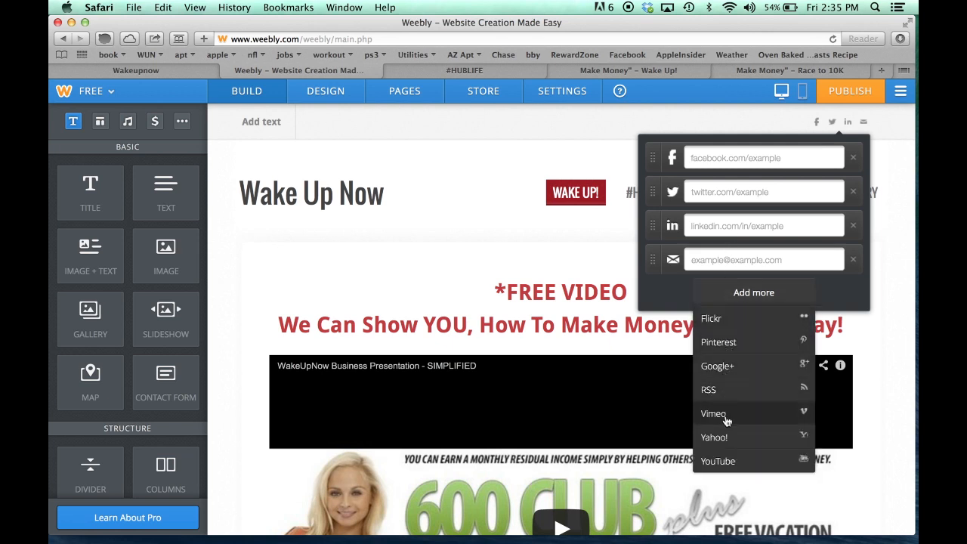
pyautogui.click(733, 462)
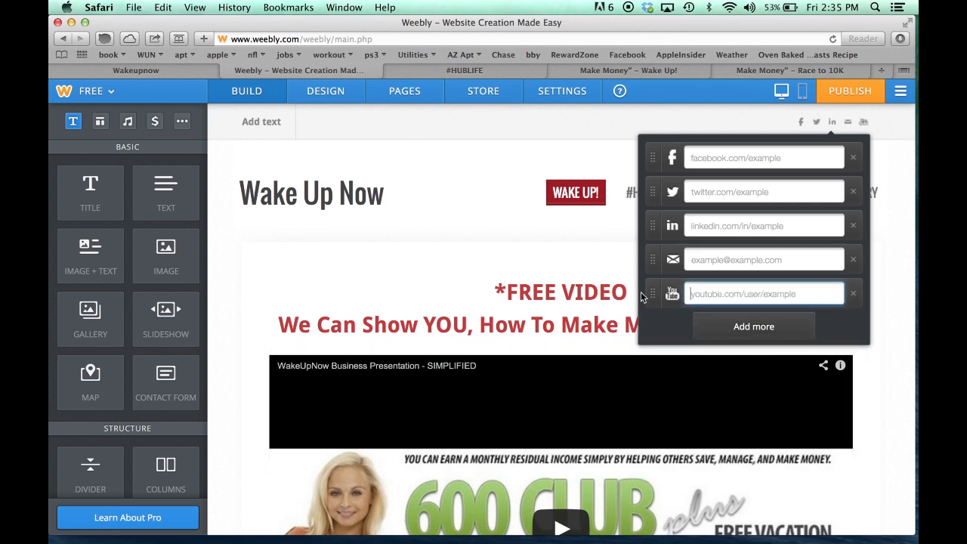
pyautogui.click(439, 226)
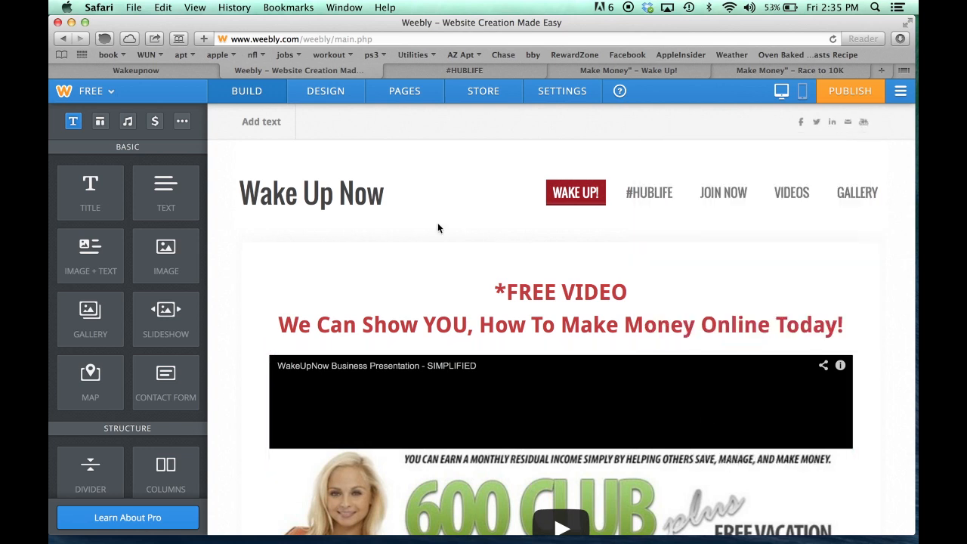
# Write 'Follow me on Facebook and youtube today!!! =====>' in the header bar
pyautogui.click(278, 118)
pyautogui.write('Follow me on Fa')
pyautogui.write('cebook and ')
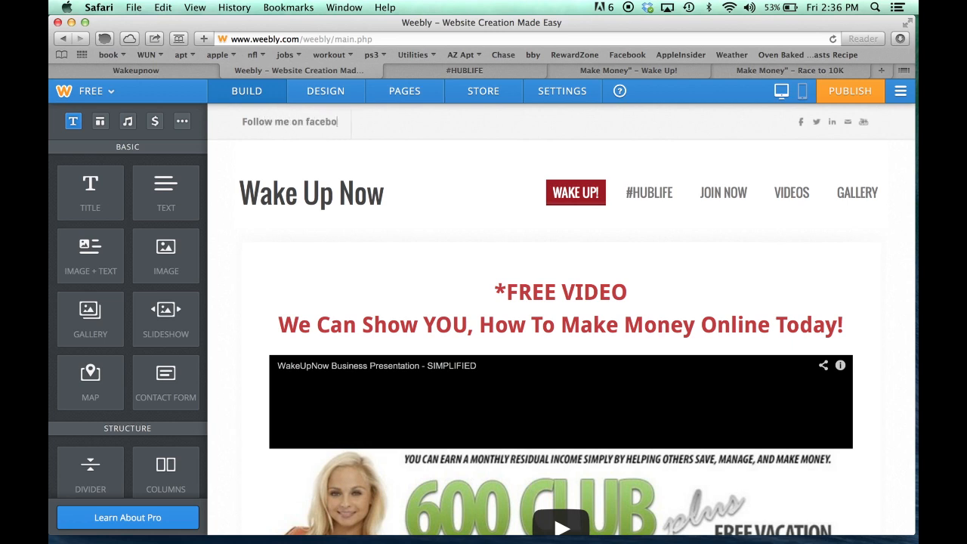
pyautogui.write('you')
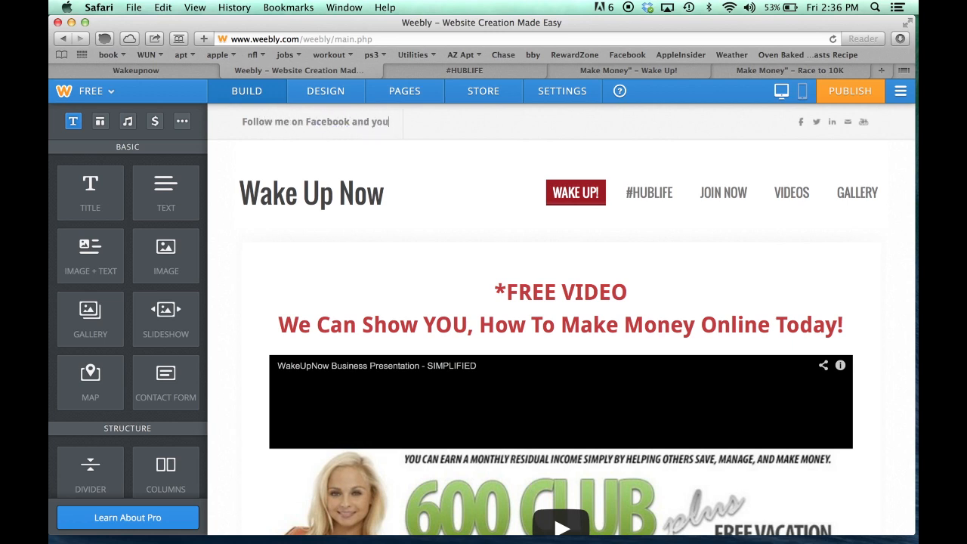
pyautogui.write('tube today!!! ========================>')
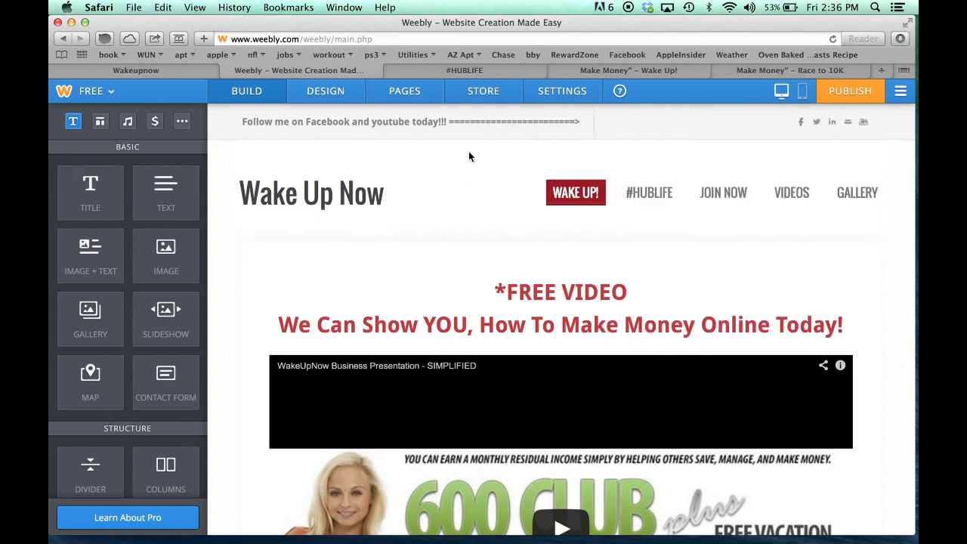
pyautogui.moveTo(262, 180)
pyautogui.scroll(-1, 225, 219)
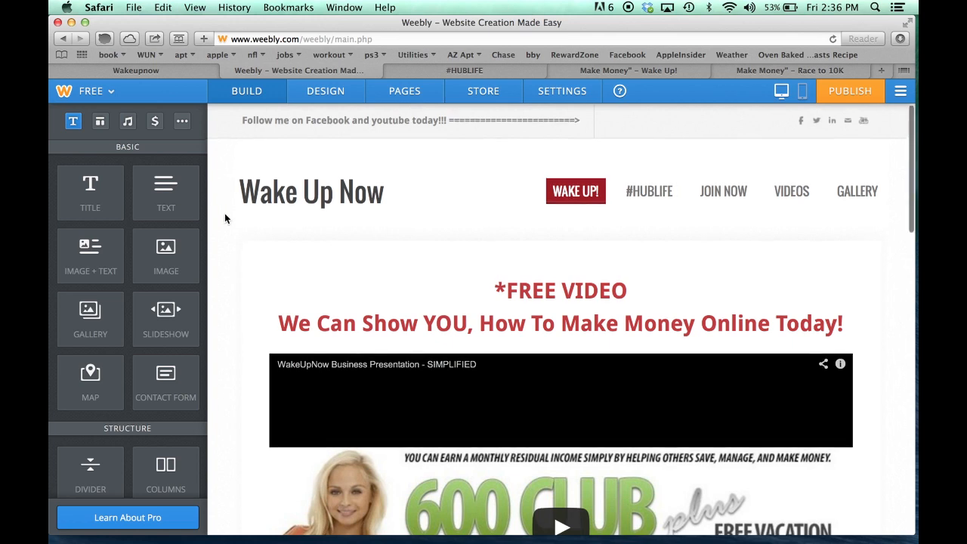
pyautogui.scroll(1, 224, 218)
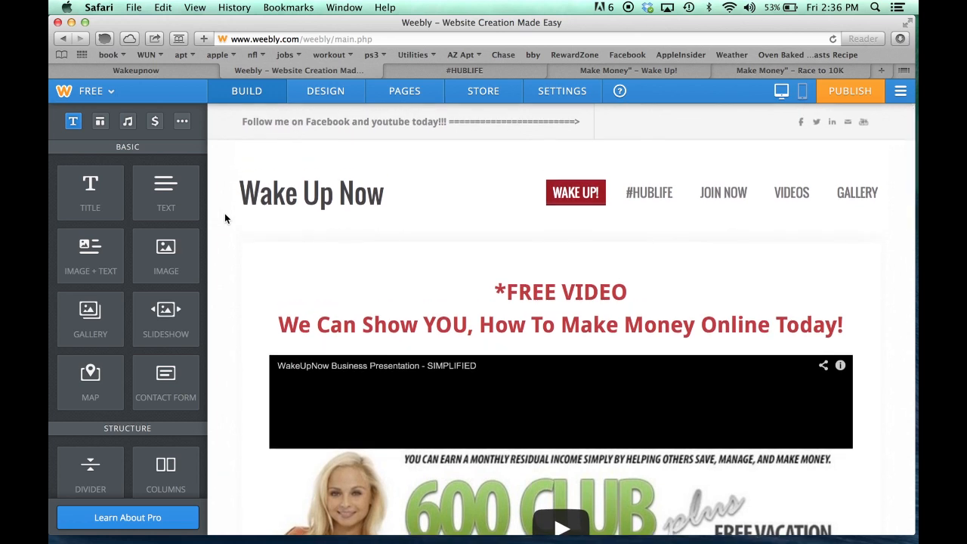
pyautogui.scroll(-1, 225, 219)
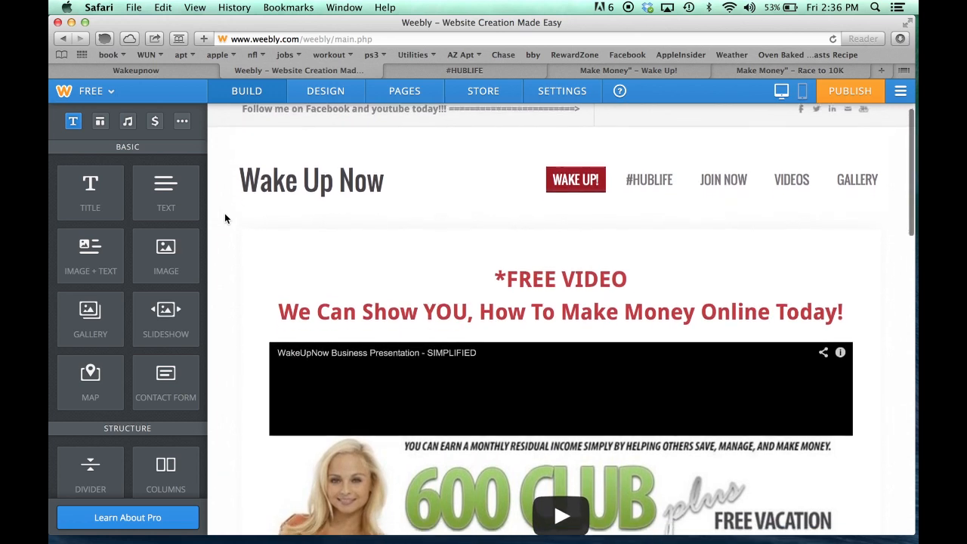
pyautogui.scroll(1, 225, 218)
pyautogui.scroll(-5, 224, 218)
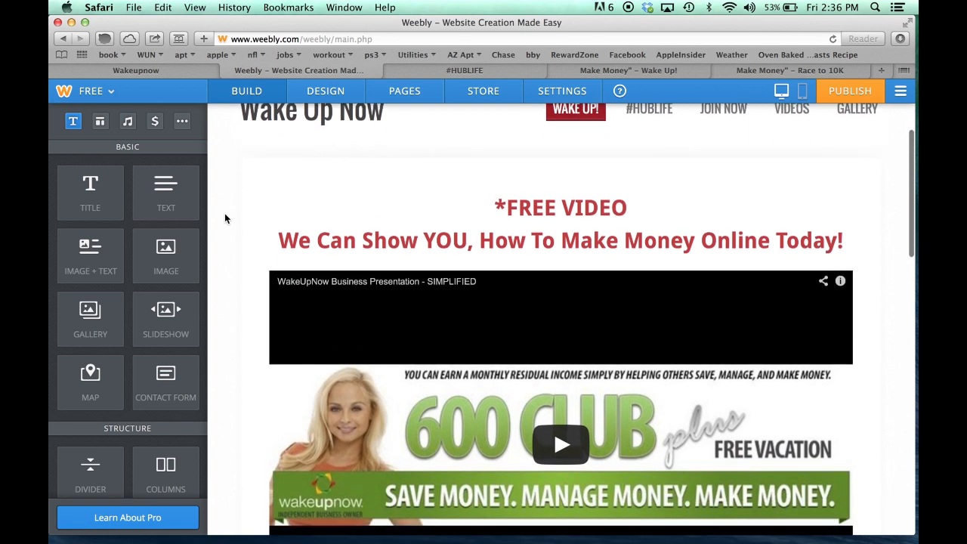
pyautogui.scroll(-10, 485, 191)
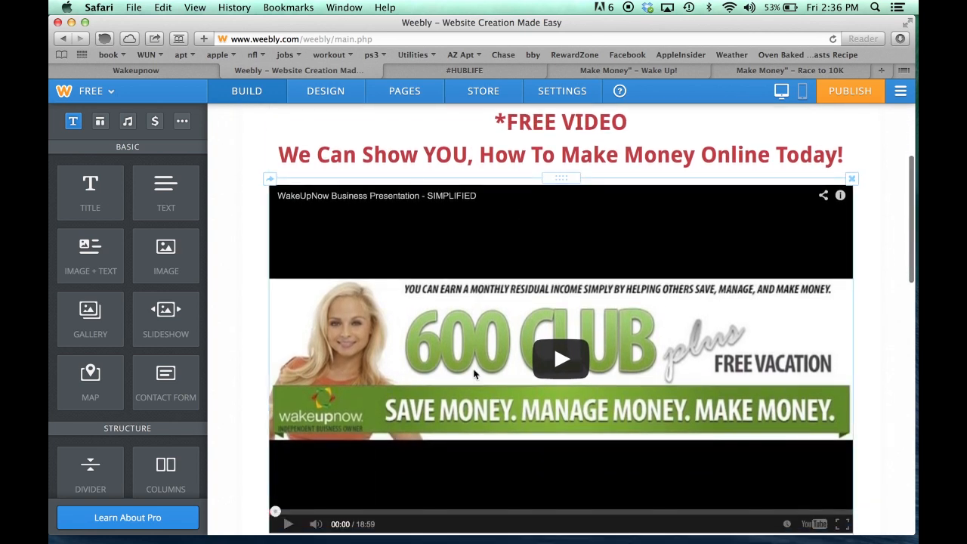
pyautogui.scroll(-14, 474, 373)
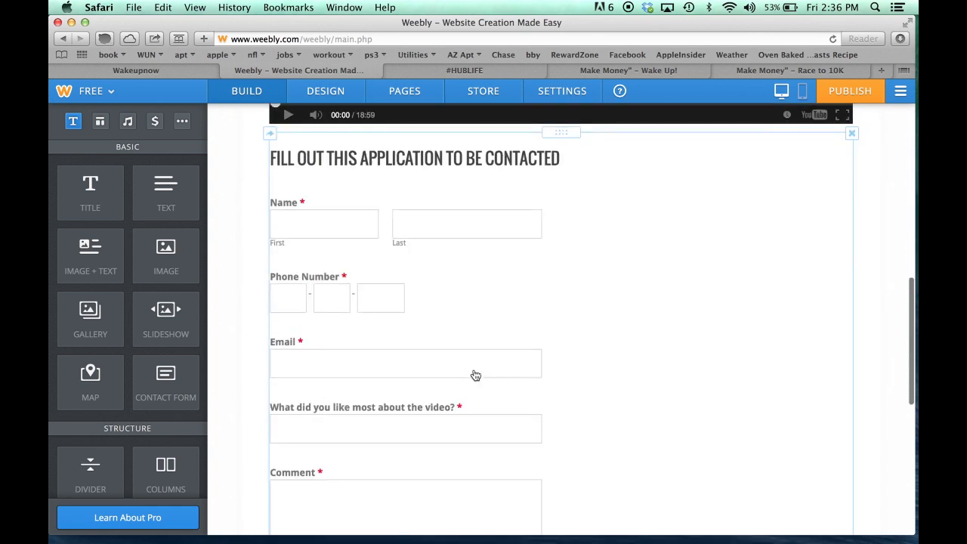
pyautogui.scroll(-7, 475, 376)
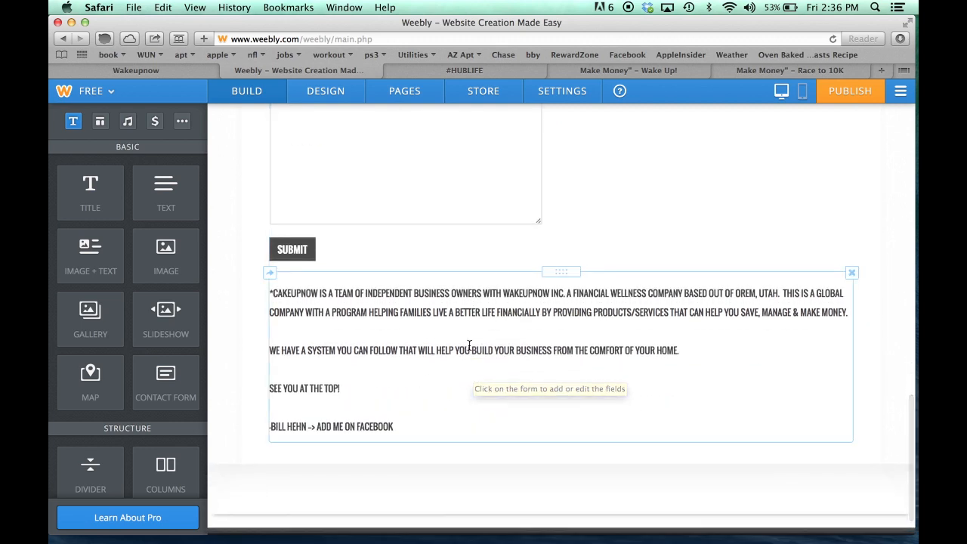
pyautogui.scroll(16, 253, 348)
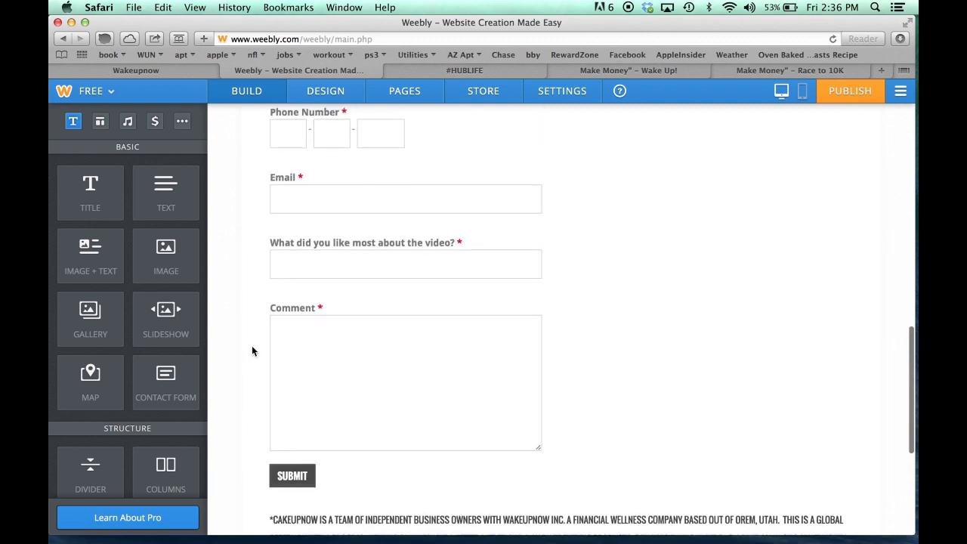
pyautogui.scroll(16, 253, 350)
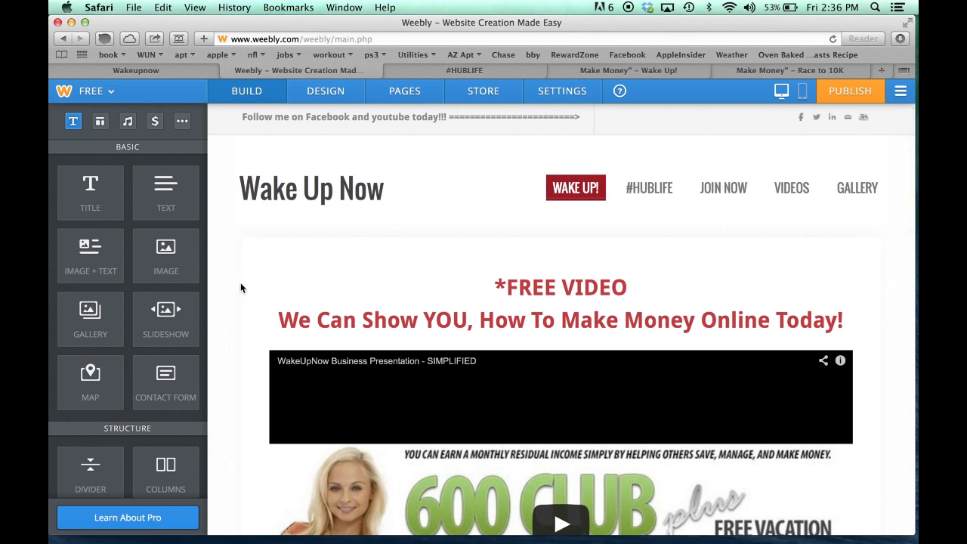
pyautogui.scroll(-5, 241, 284)
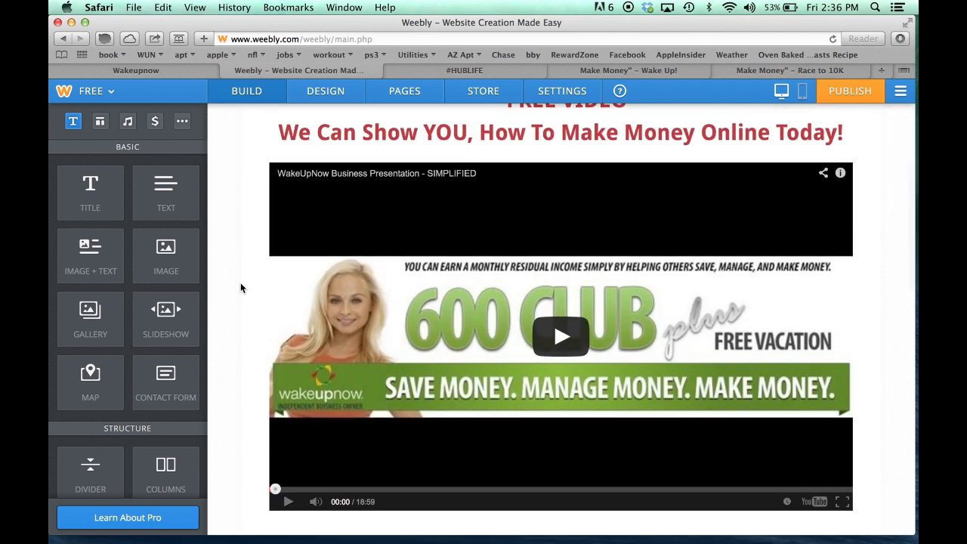
pyautogui.scroll(3, 241, 284)
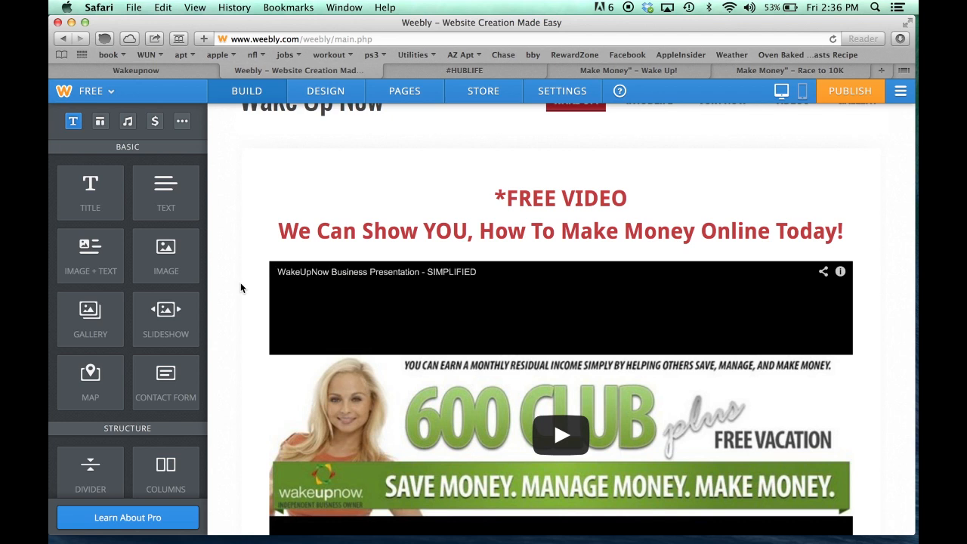
pyautogui.scroll(3, 240, 287)
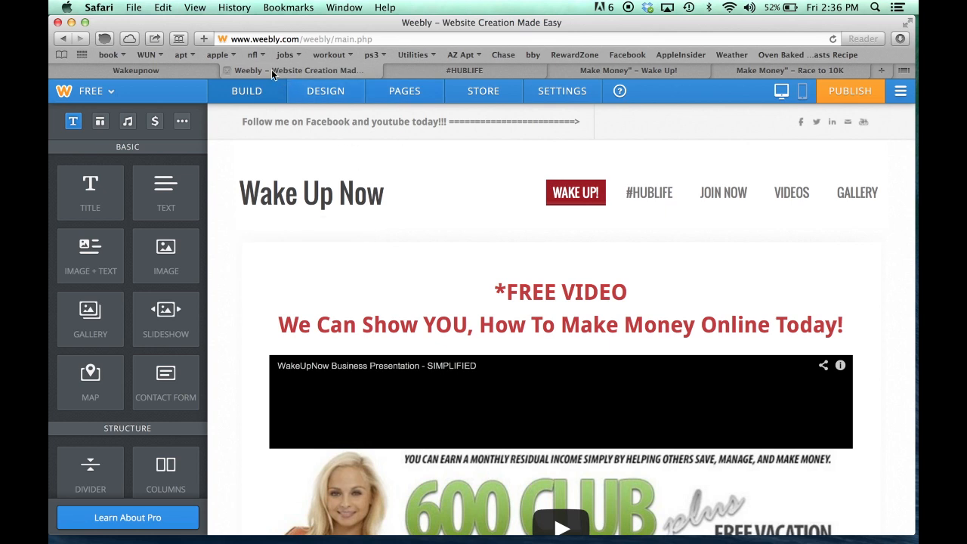
# Publish the Wake Up Now site, skipping the website categorisation
pyautogui.click(845, 99)
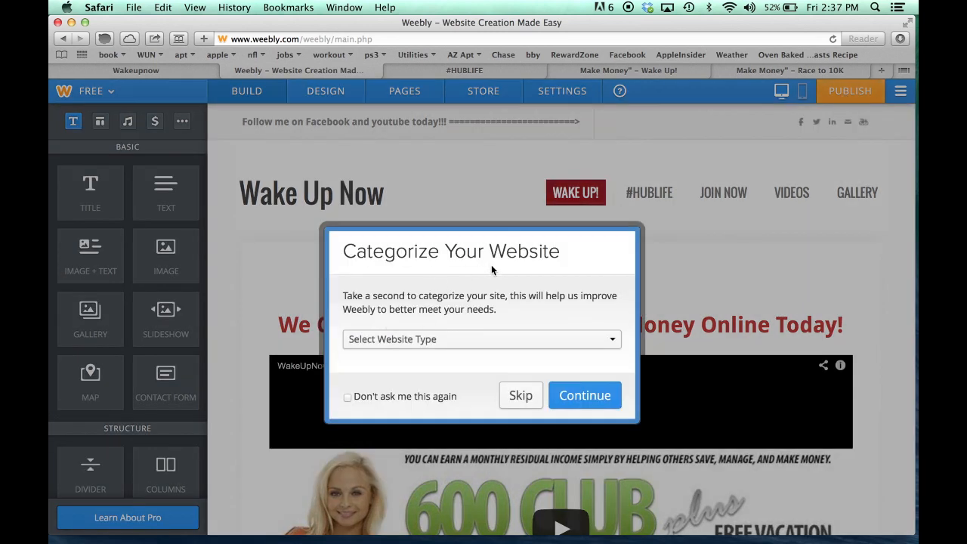
pyautogui.click(519, 396)
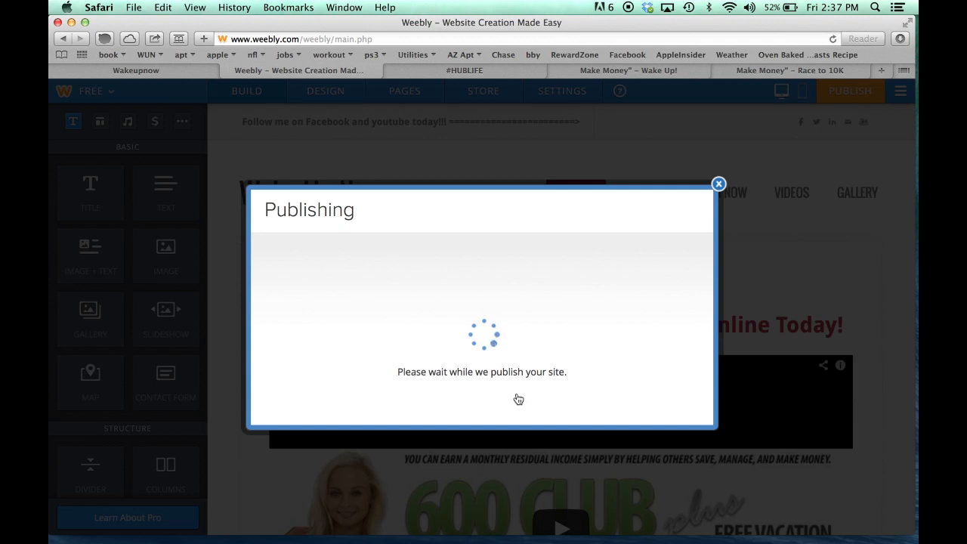
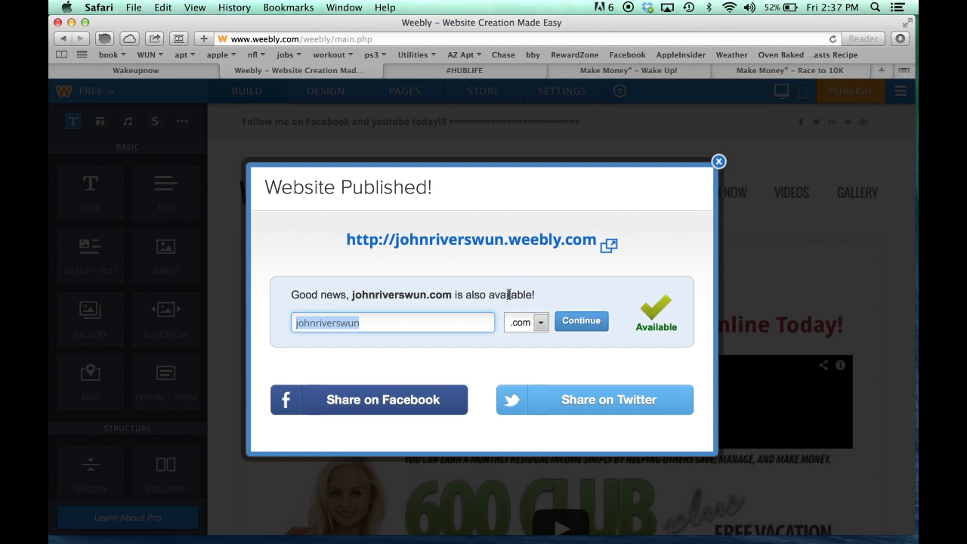
# Close the Website Published notice and switch to the Wakeupnow tab showing the wunHUB page
pyautogui.click(718, 163)
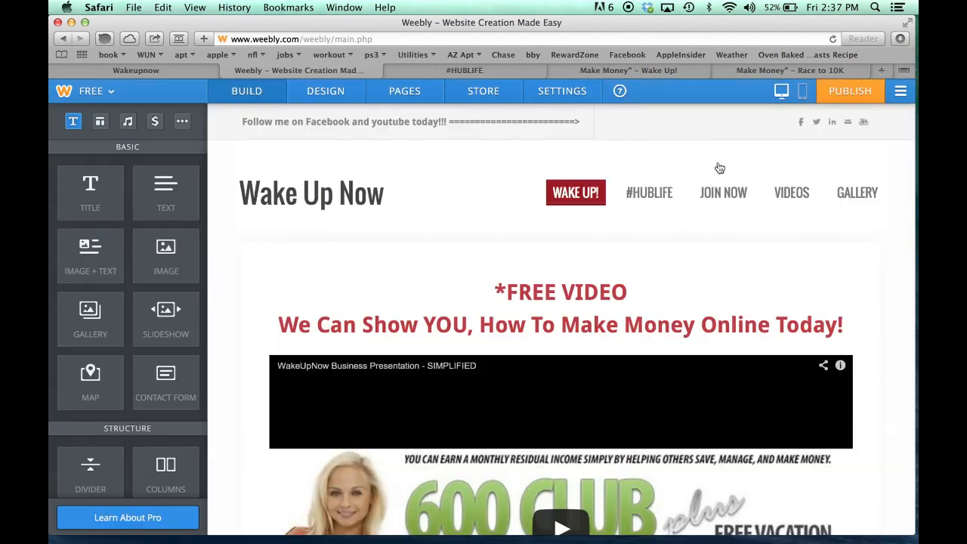
pyautogui.click(169, 72)
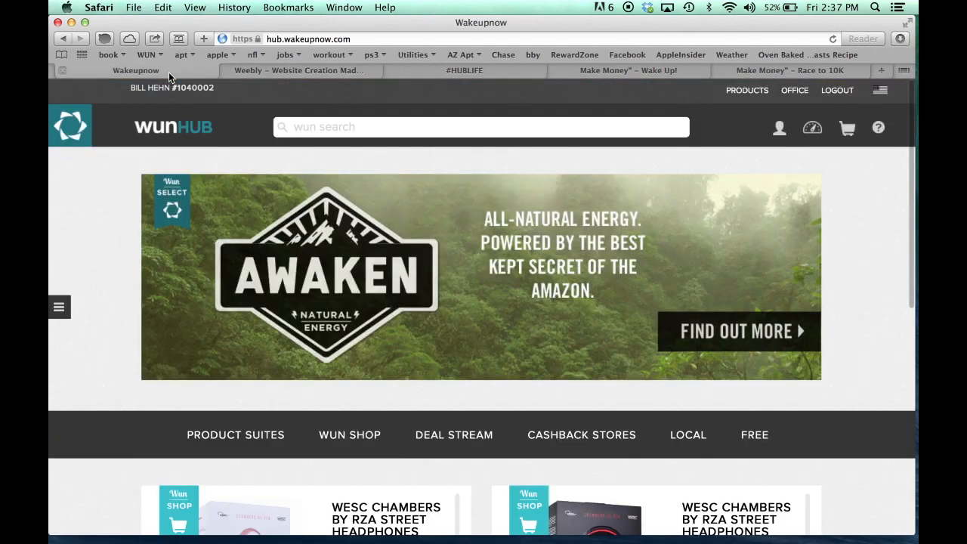
# Load the live site at johnriverswun.weebly.com and scroll through its page
pyautogui.click(303, 39)
pyautogui.write('john')
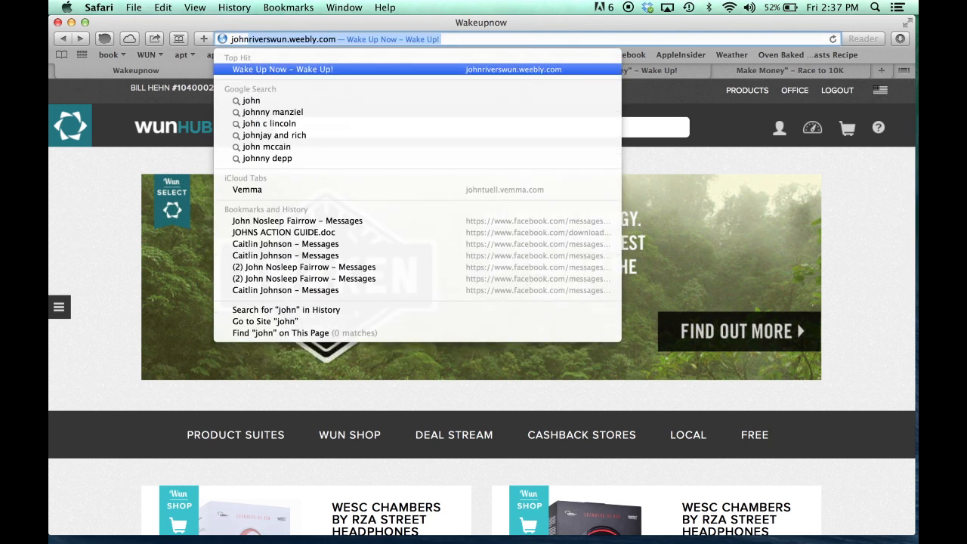
pyautogui.write('riverswun')
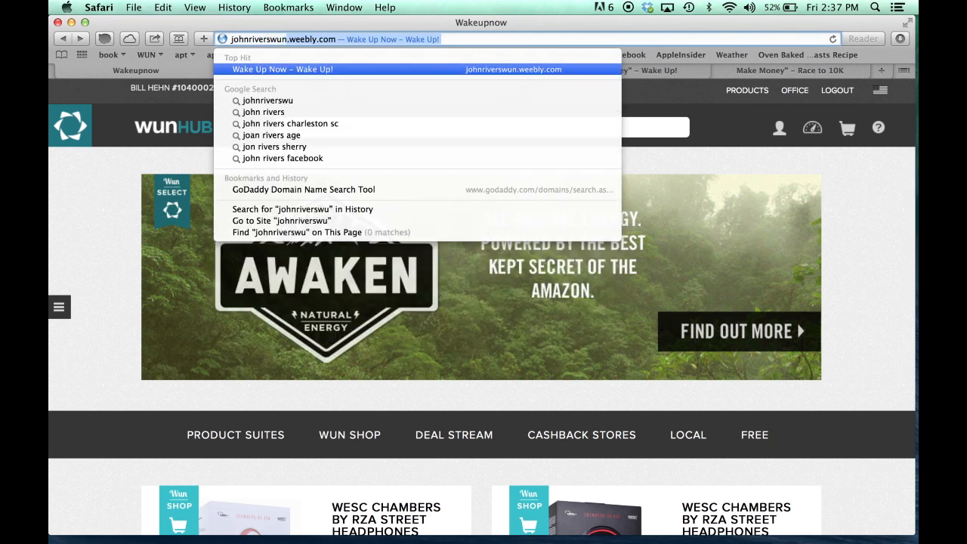
pyautogui.write('.weebly.com')
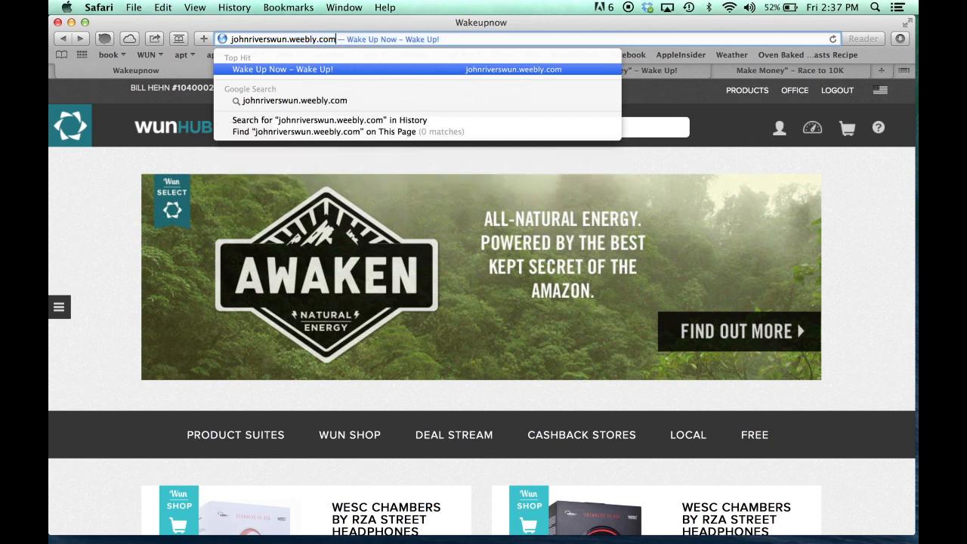
pyautogui.press('Return')
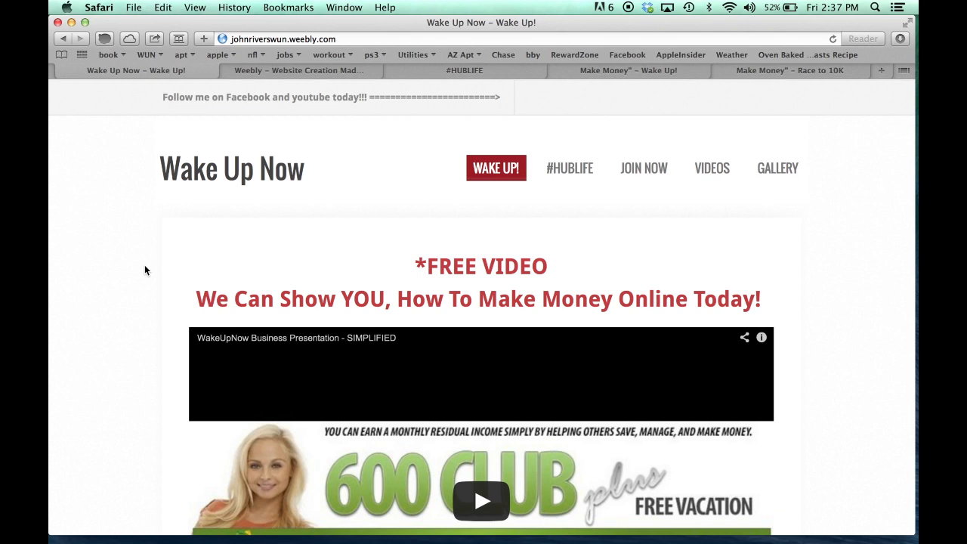
pyautogui.scroll(-3, 145, 270)
pyautogui.scroll(3, 145, 270)
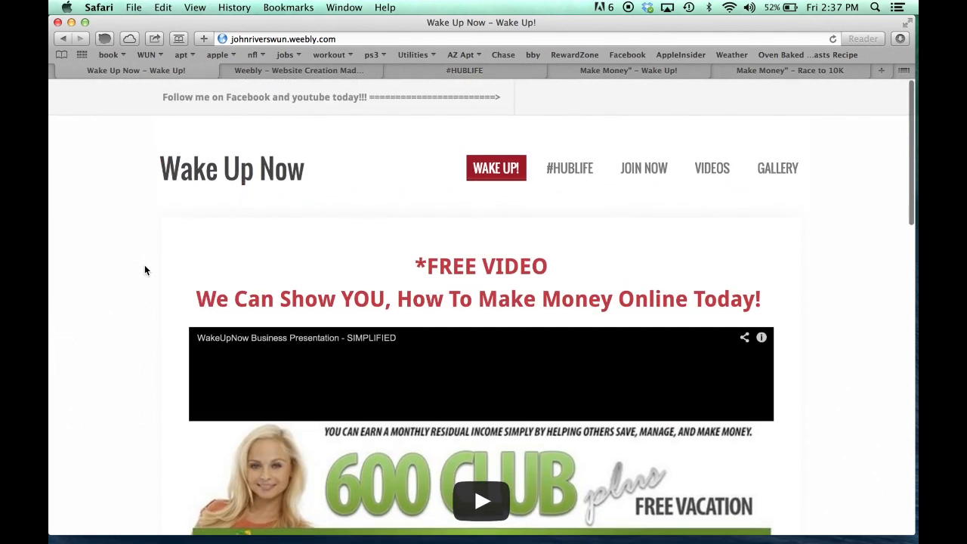
pyautogui.scroll(-6, 145, 270)
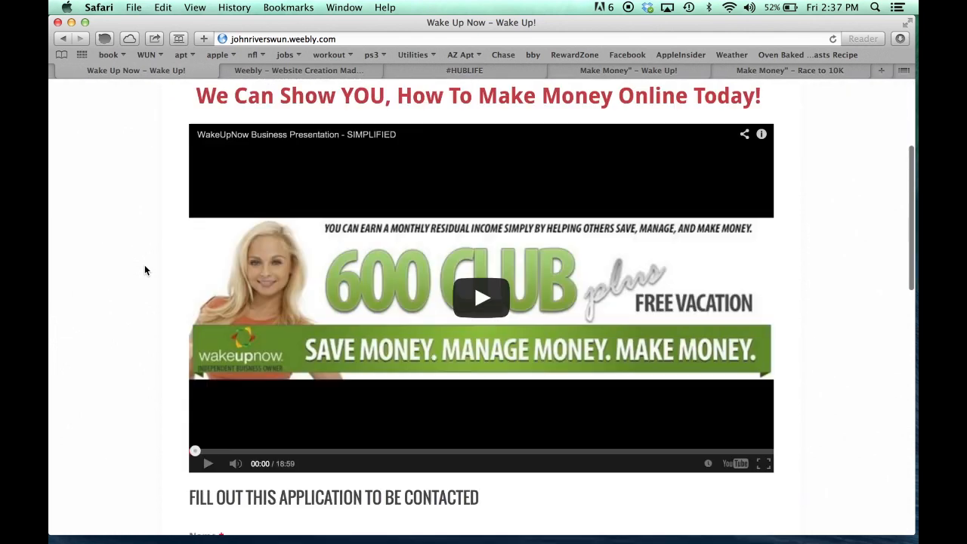
pyautogui.scroll(-7, 144, 265)
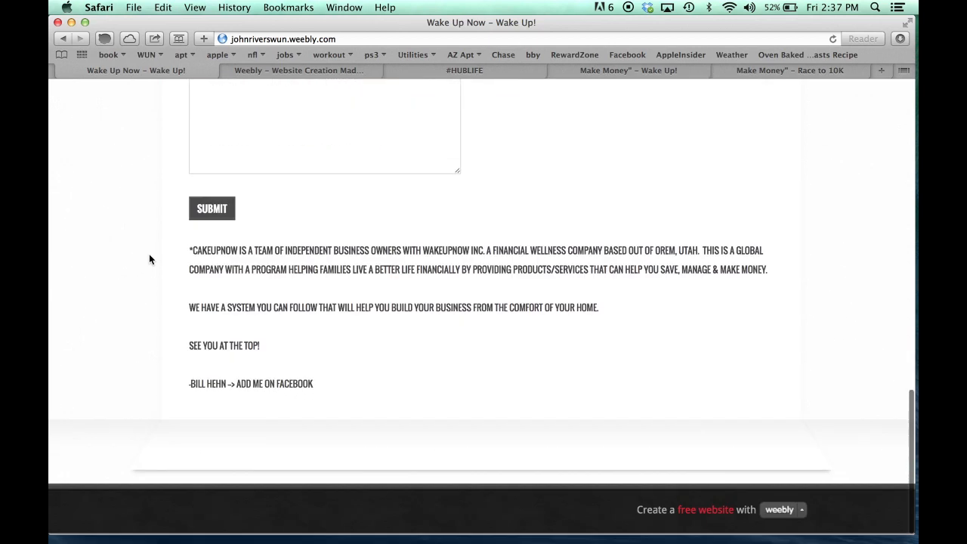
pyautogui.scroll(15, 149, 254)
pyautogui.scroll(-4, 149, 259)
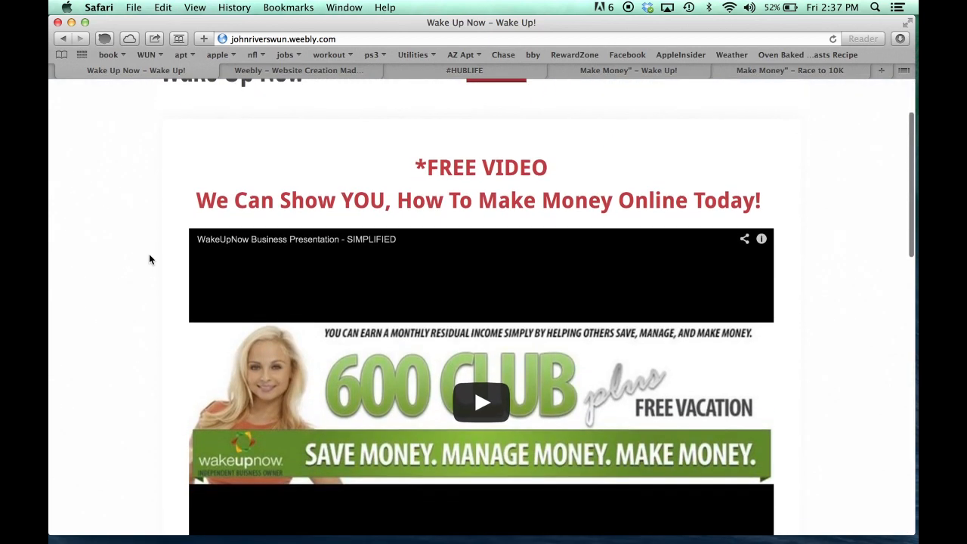
# Play and pause the presentation video, review the application form, then open the #HUBLIFE link
pyautogui.click(481, 353)
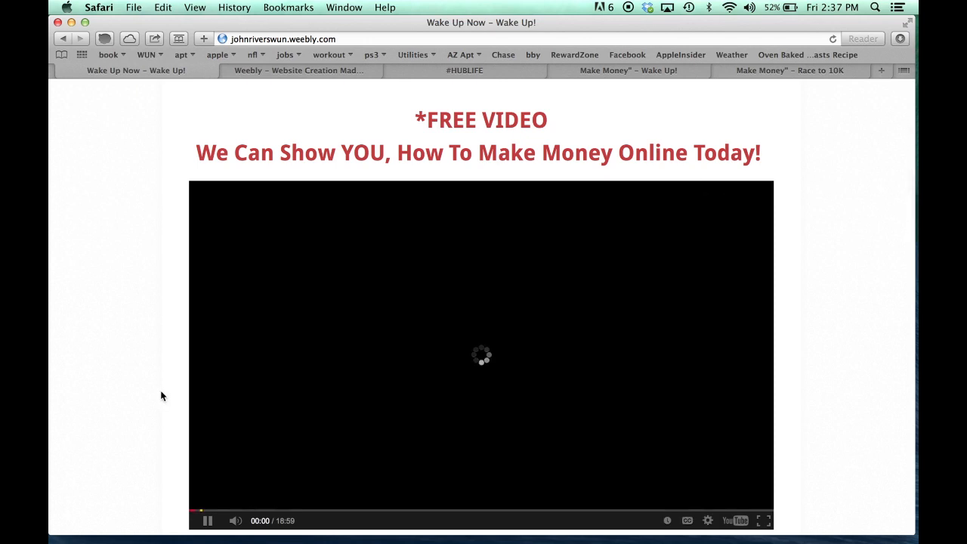
pyautogui.scroll(-1, 161, 396)
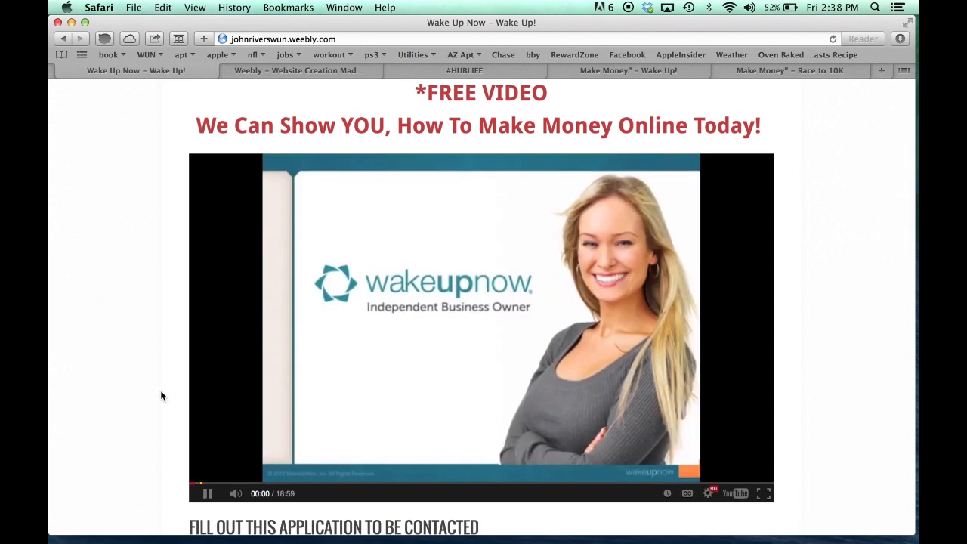
pyautogui.click(194, 477)
pyautogui.scroll(-5, 177, 460)
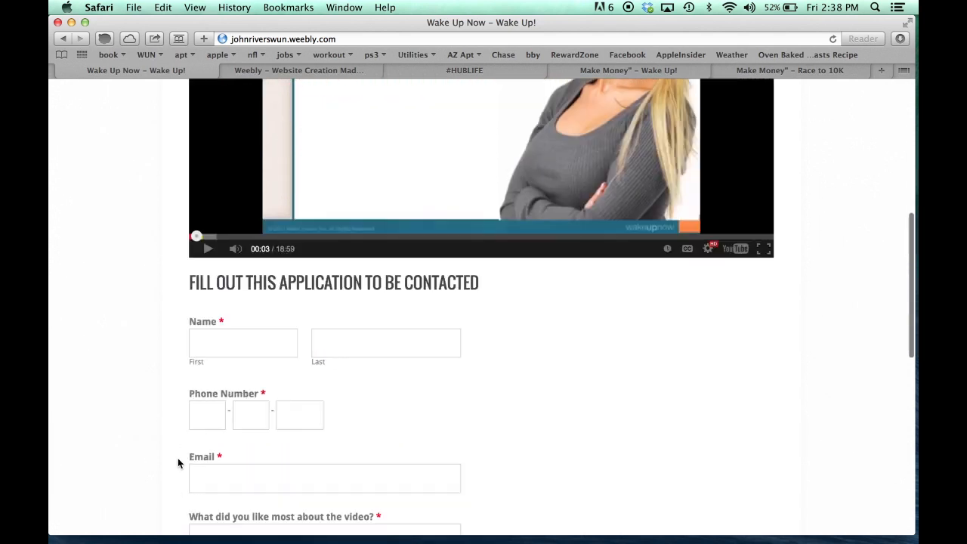
pyautogui.scroll(-3, 177, 462)
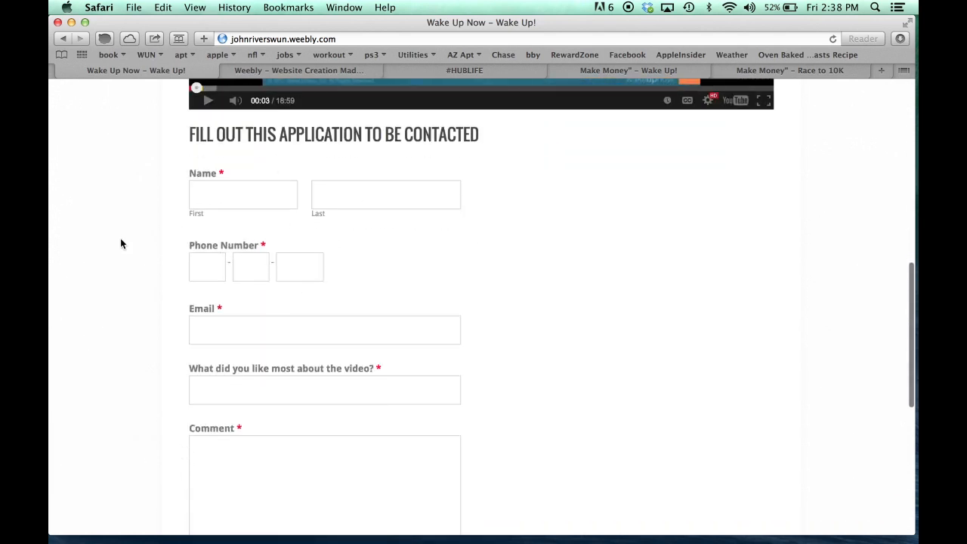
pyautogui.scroll(-2, 157, 249)
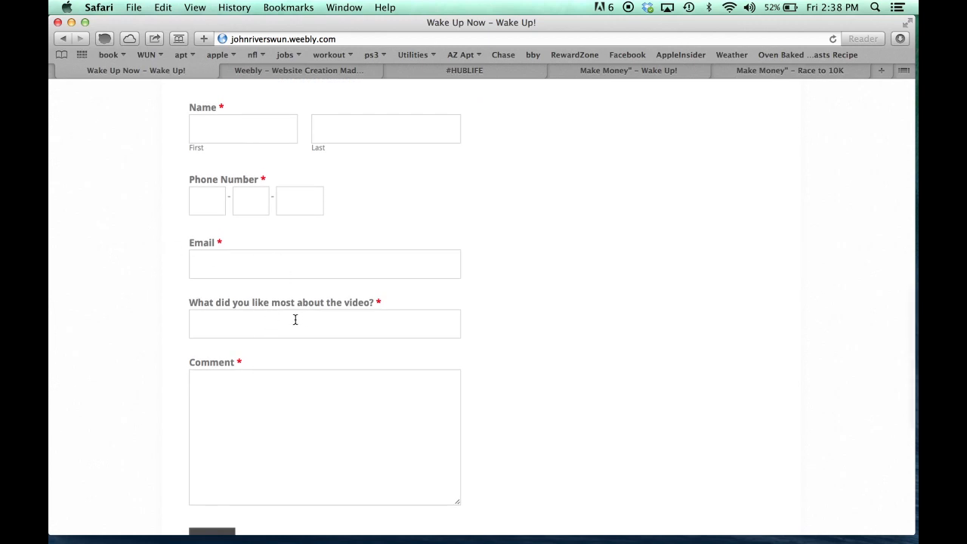
pyautogui.scroll(-1, 161, 354)
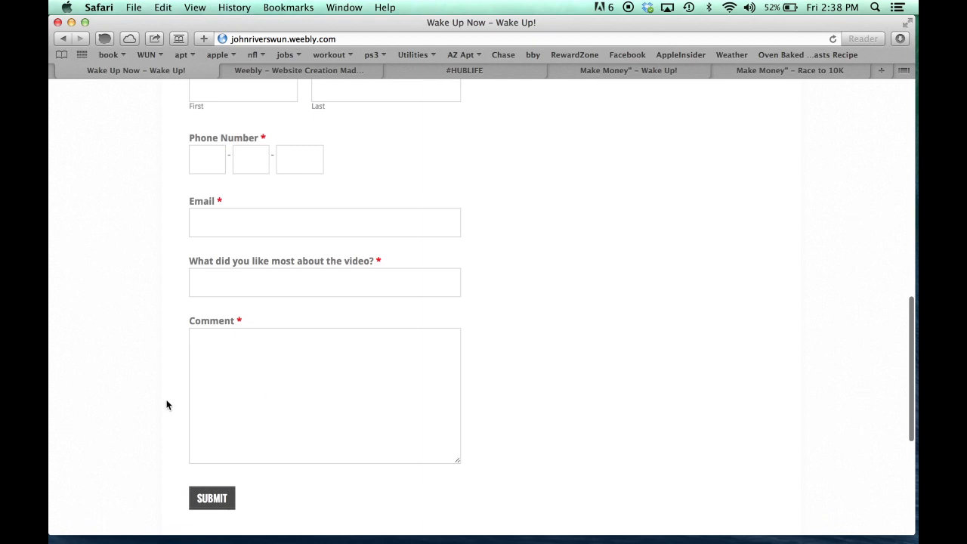
pyautogui.scroll(-5, 166, 405)
pyautogui.scroll(10, 167, 405)
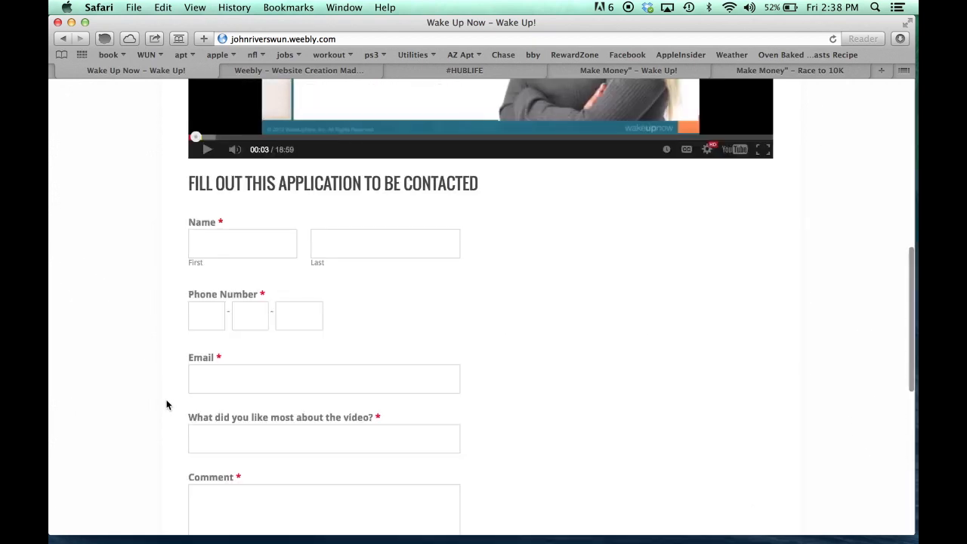
pyautogui.scroll(-10, 166, 405)
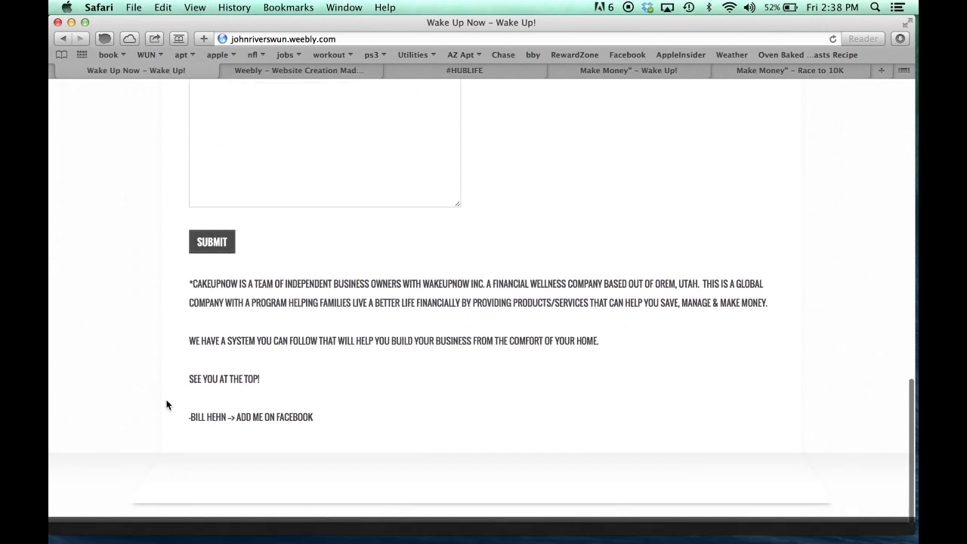
pyautogui.scroll(15, 167, 405)
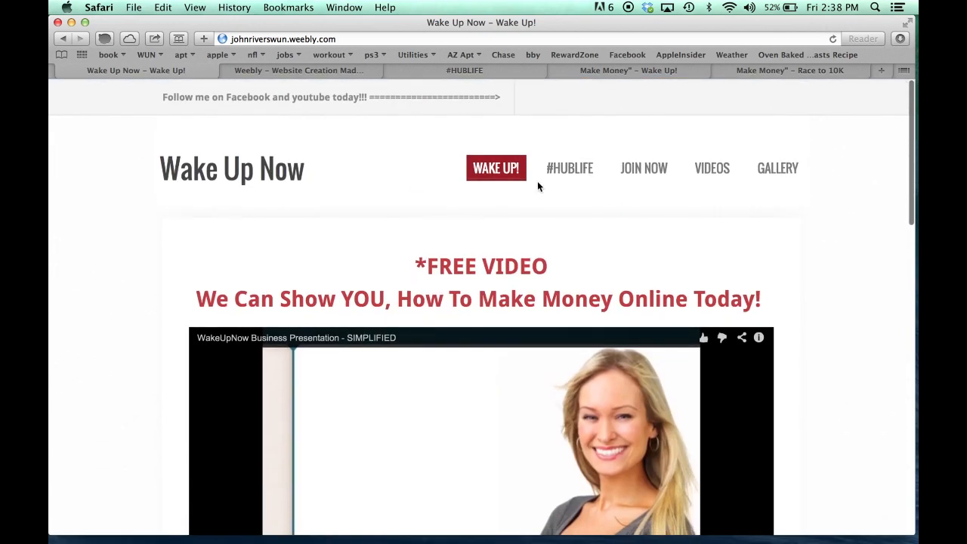
pyautogui.click(565, 173)
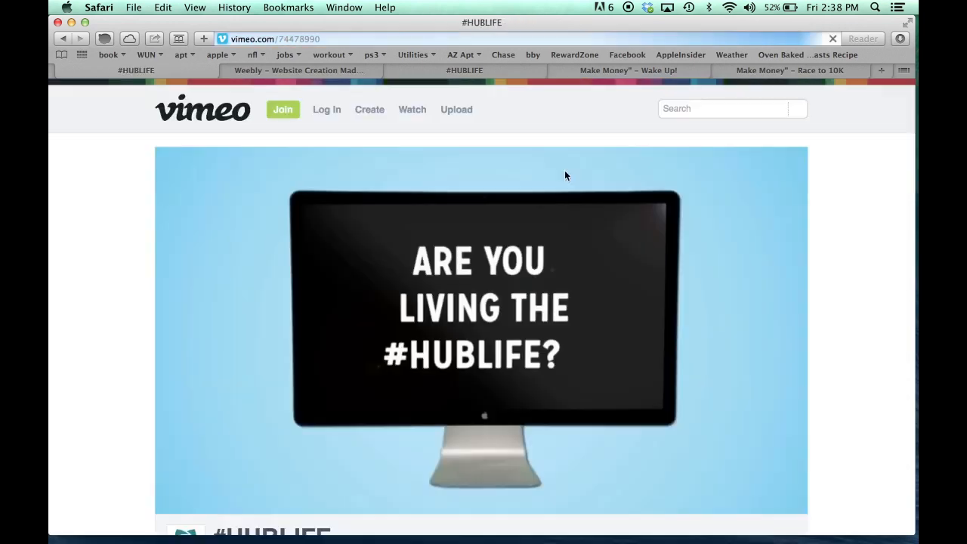
pyautogui.click(63, 38)
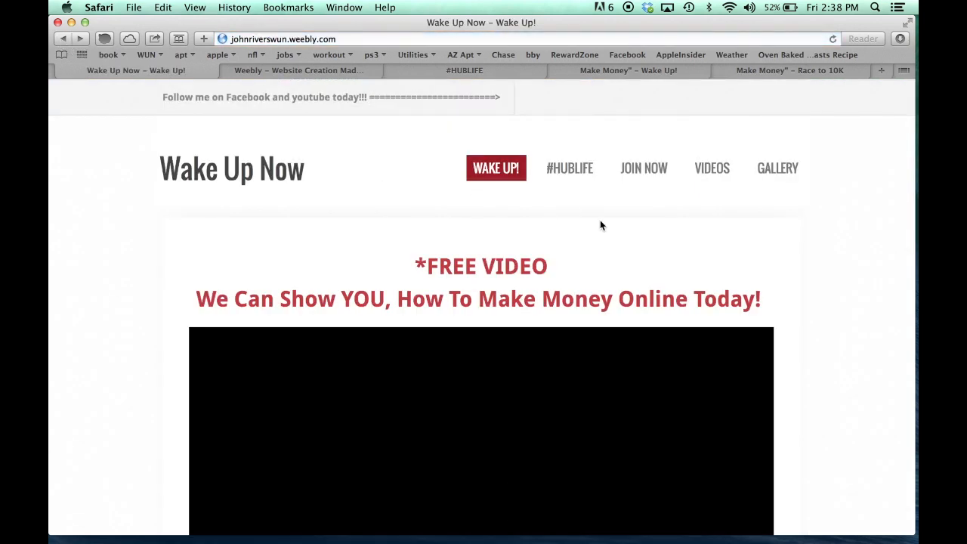
pyautogui.click(641, 176)
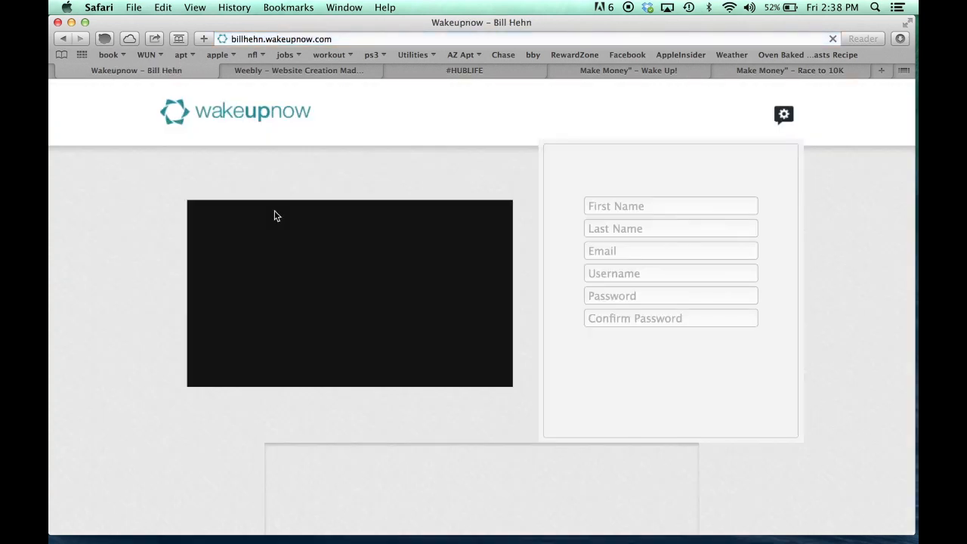
pyautogui.click(64, 38)
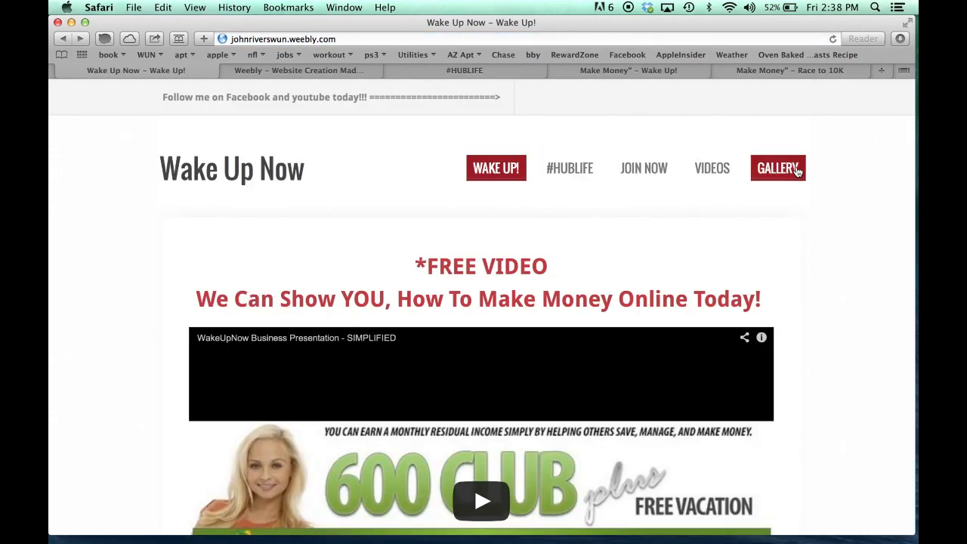
pyautogui.scroll(-15, 155, 305)
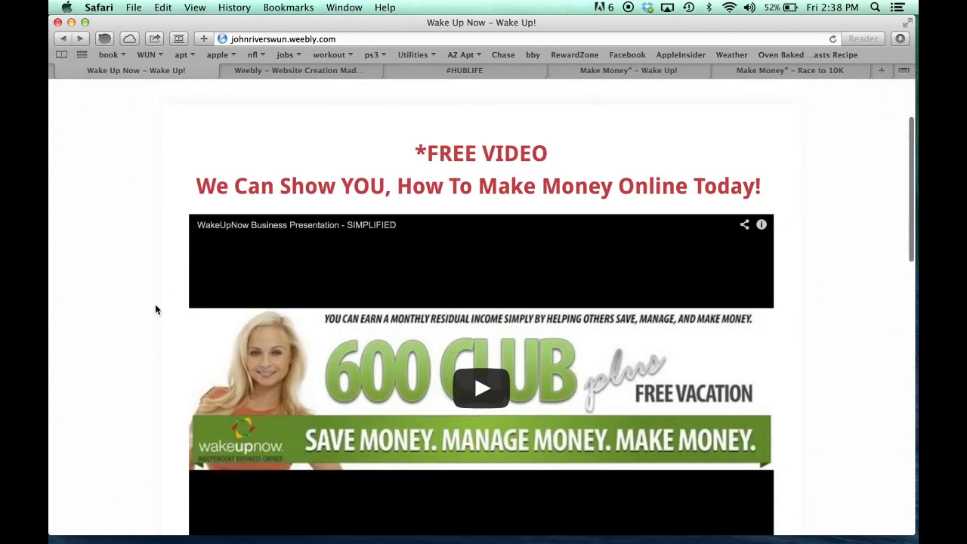
pyautogui.scroll(15, 155, 305)
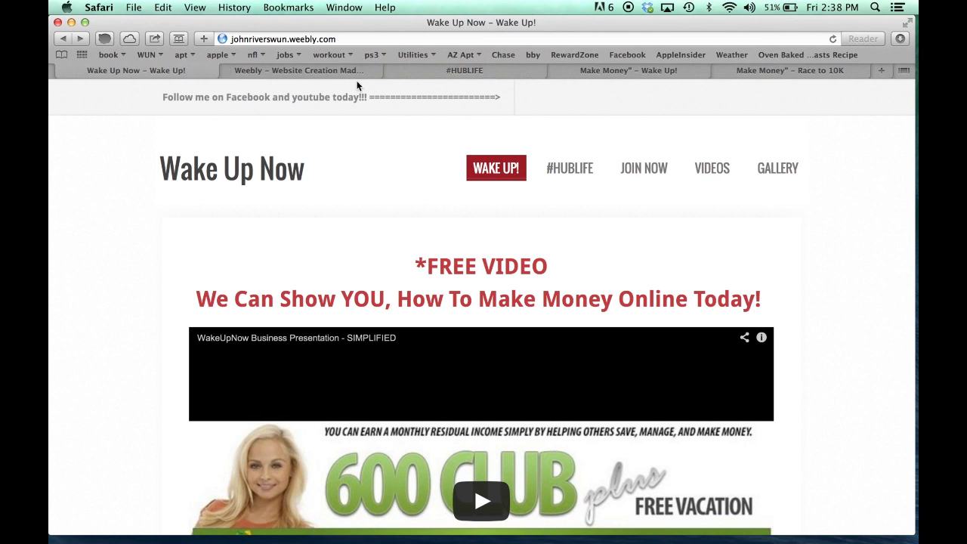
pyautogui.click(334, 71)
# Go to GoDaddy and search for the domain name 'johnriverswun'
pyautogui.click(332, 38)
pyautogui.write('g')
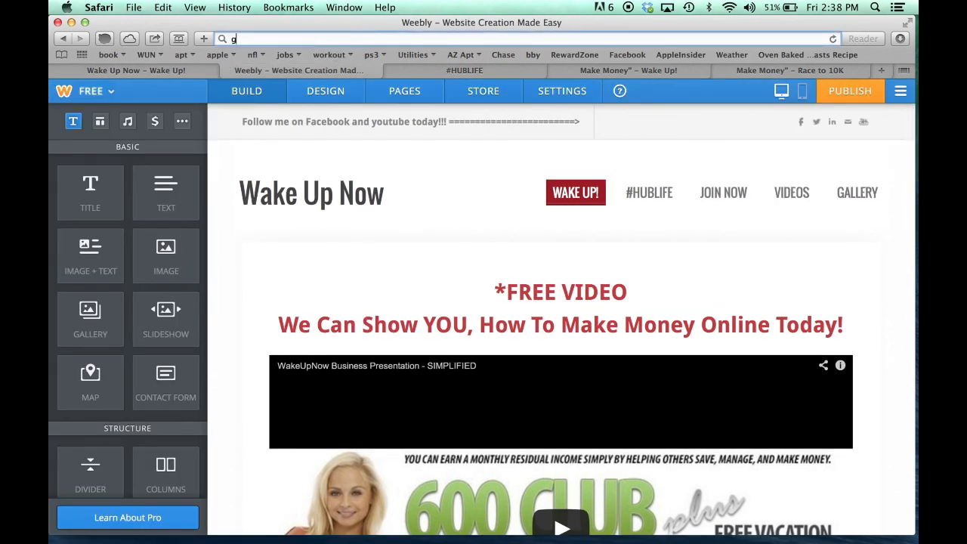
pyautogui.write('od')
pyautogui.press('Return')
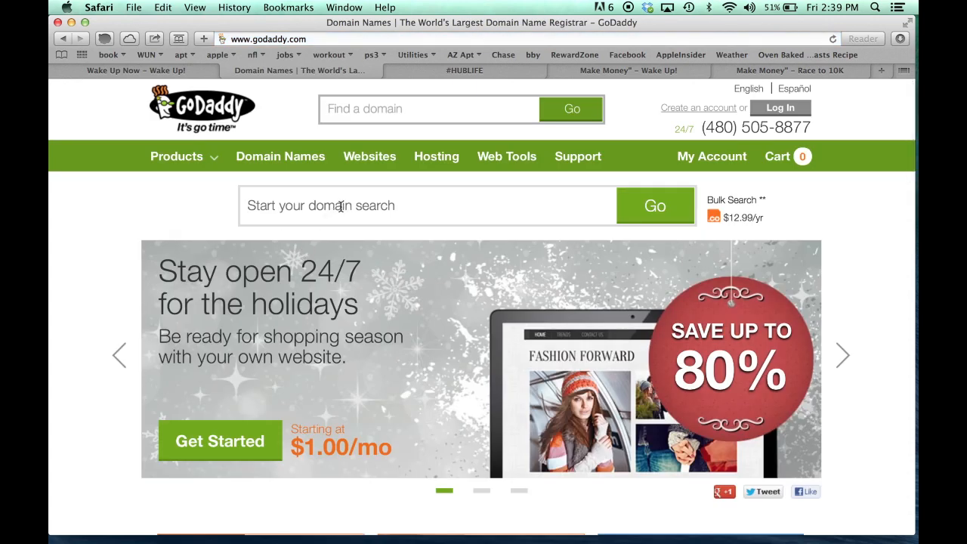
pyautogui.write('johnriverswun')
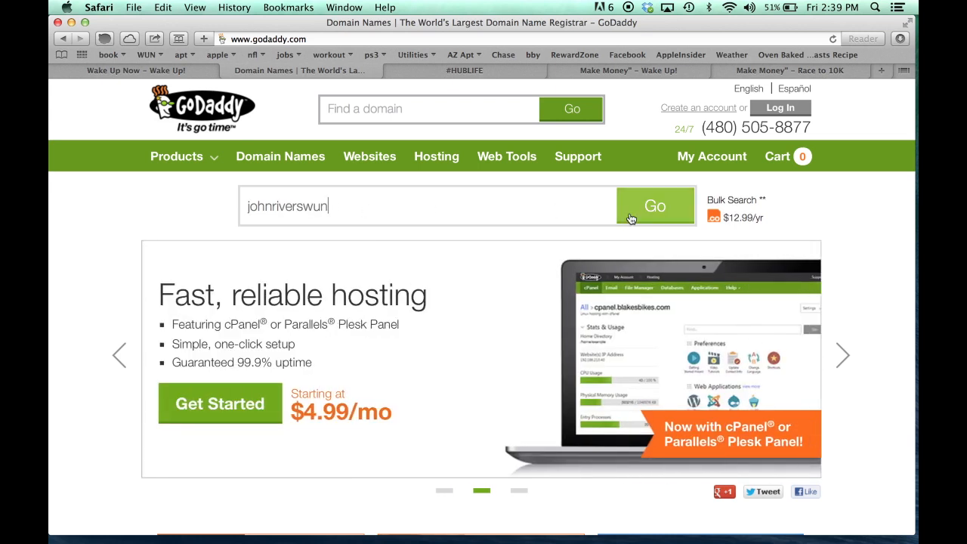
pyautogui.click(631, 219)
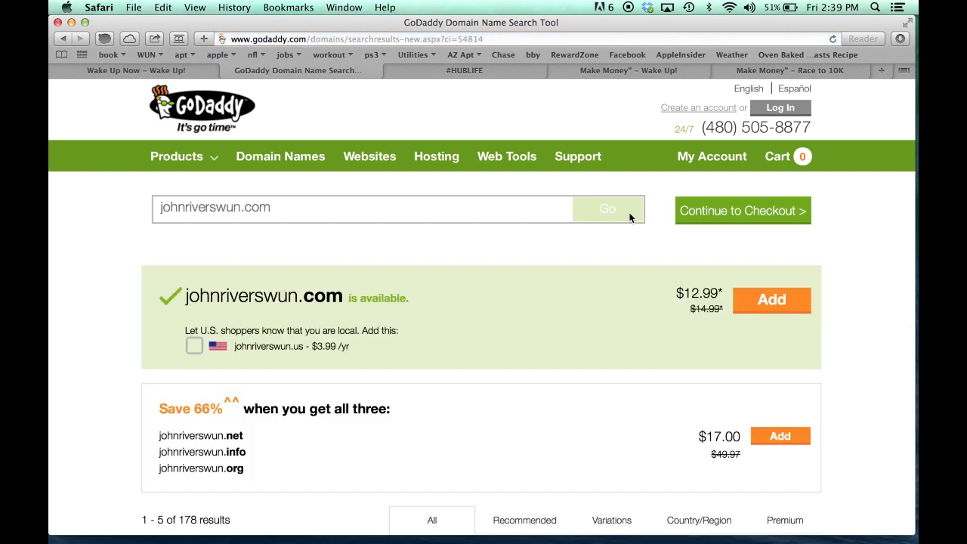
# Add the available .com domain at $12.99 as Domain Only, then return to GoDaddy's home page
pyautogui.scroll(-3, 118, 279)
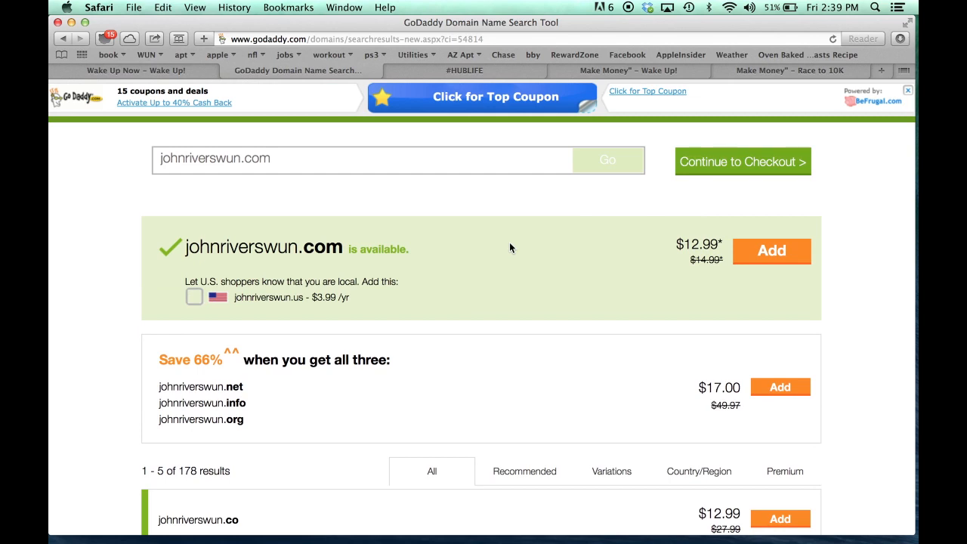
pyautogui.click(762, 253)
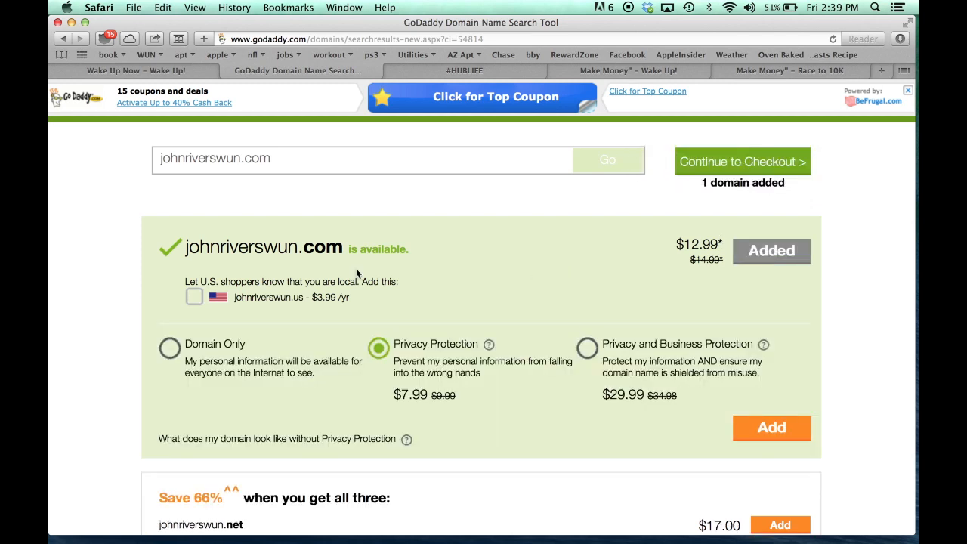
pyautogui.click(169, 349)
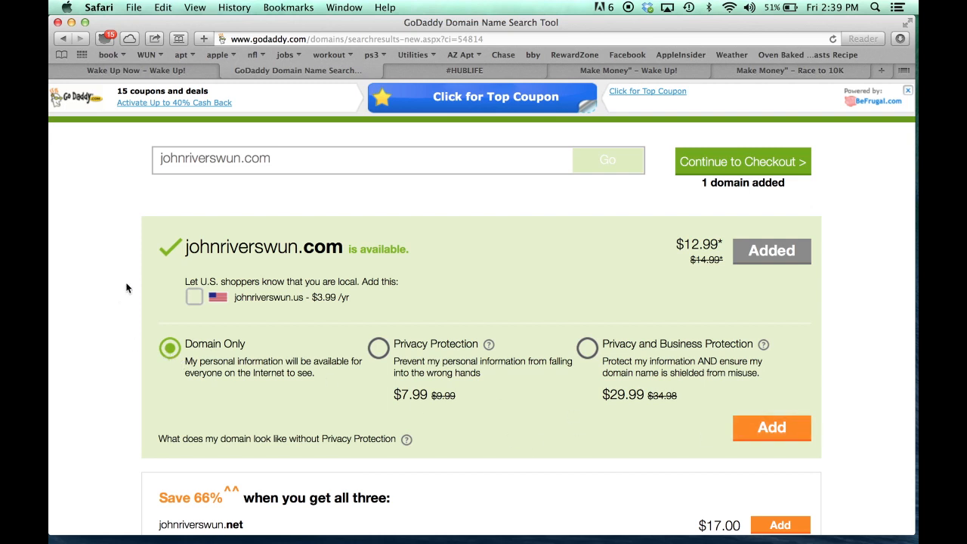
pyautogui.scroll(3, 126, 288)
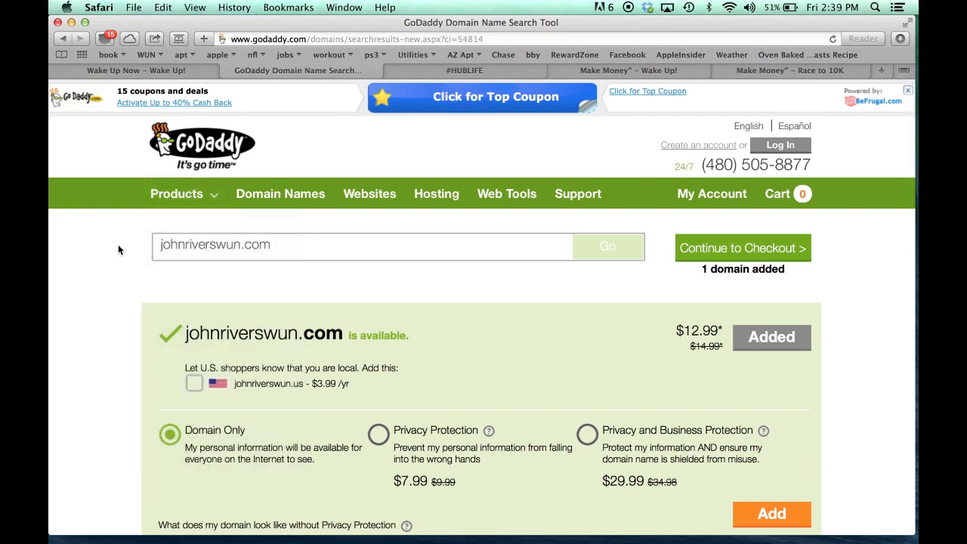
pyautogui.click(202, 159)
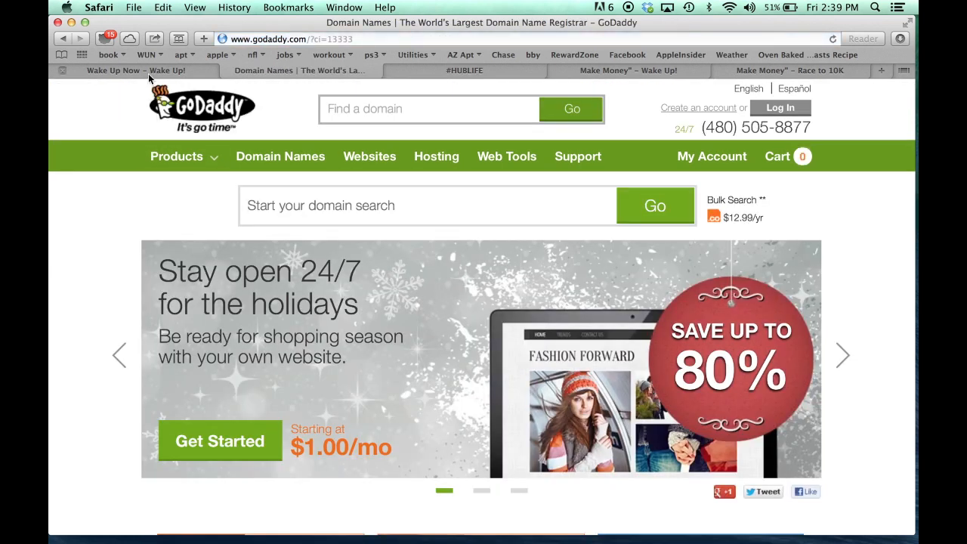
# Copy the live Wake Up Now site's weebly.com address from the address bar
pyautogui.click(148, 73)
pyautogui.click(279, 39)
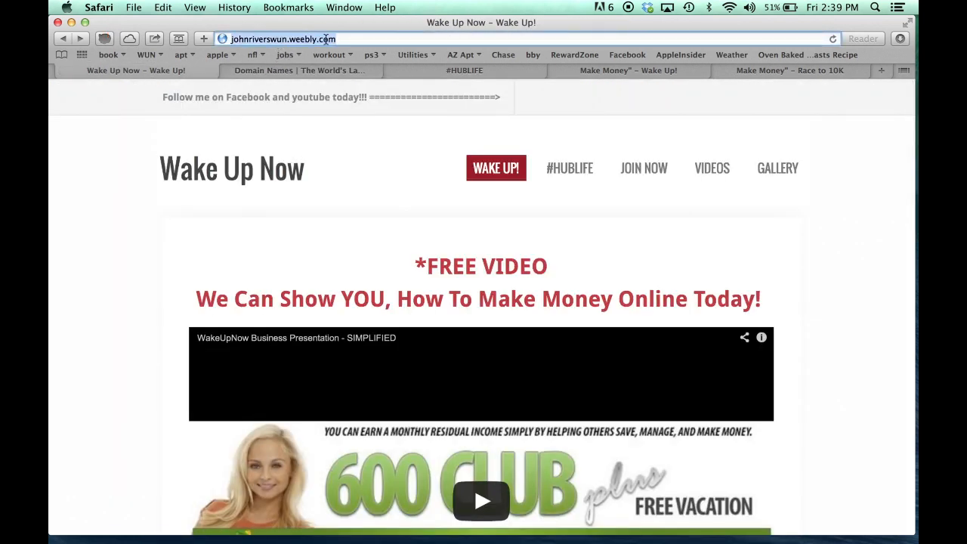
pyautogui.press('super+c')
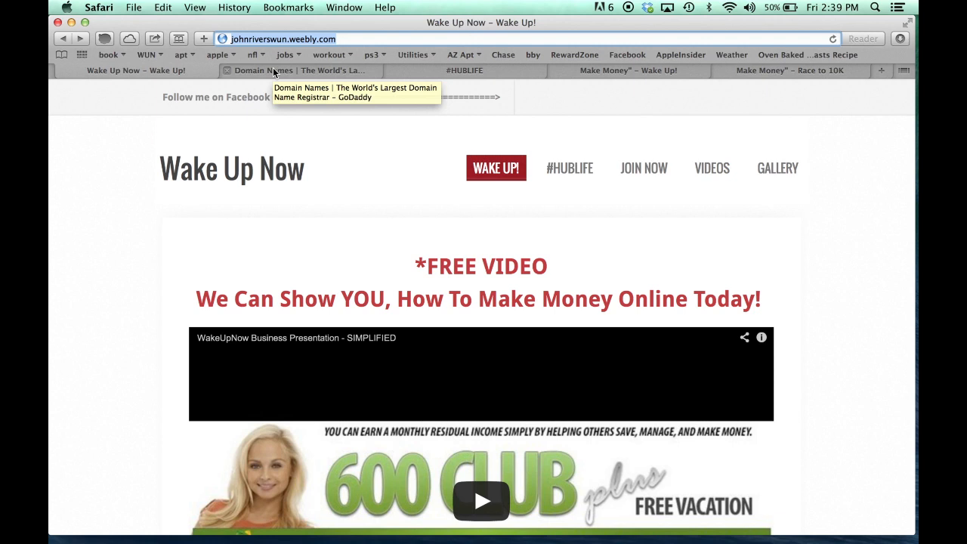
# Compare the GoDaddy page with the live site by switching between the two tabs
pyautogui.click(274, 70)
pyautogui.scroll(-2, 109, 300)
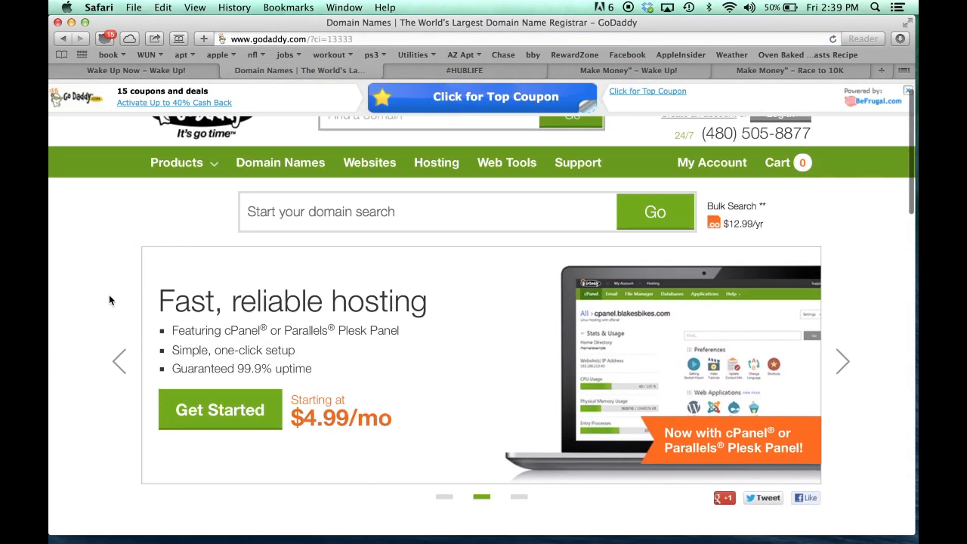
pyautogui.scroll(3, 109, 300)
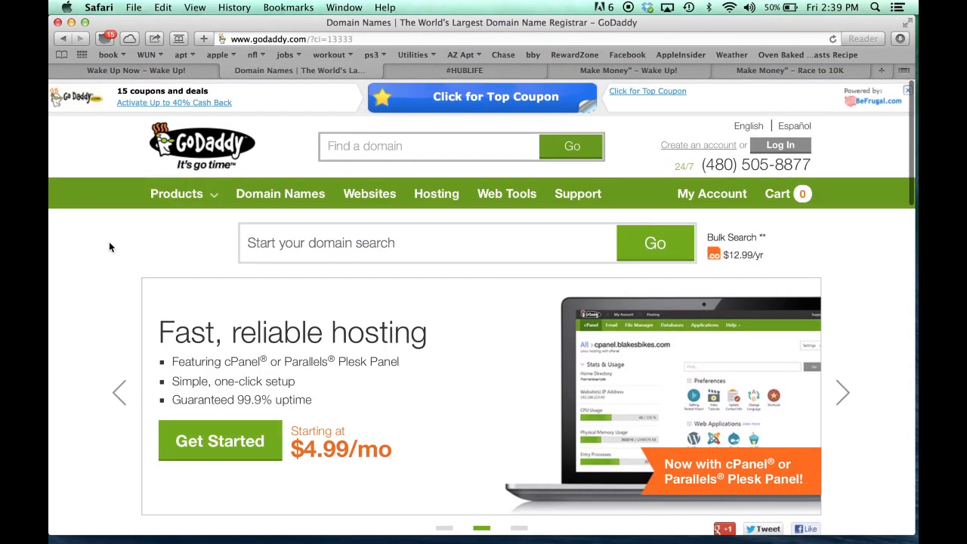
pyautogui.click(173, 71)
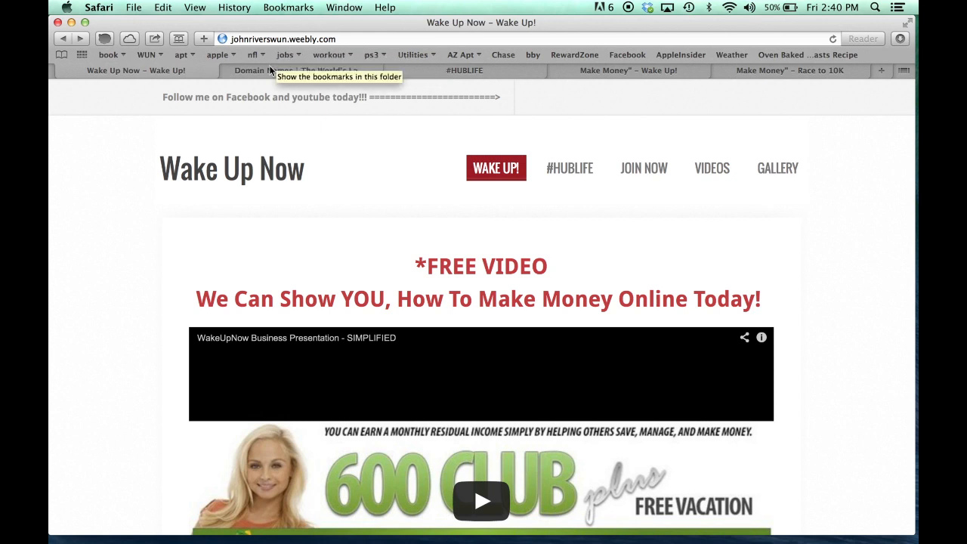
pyautogui.click(265, 71)
pyautogui.scroll(-5, 113, 295)
pyautogui.scroll(4, 110, 304)
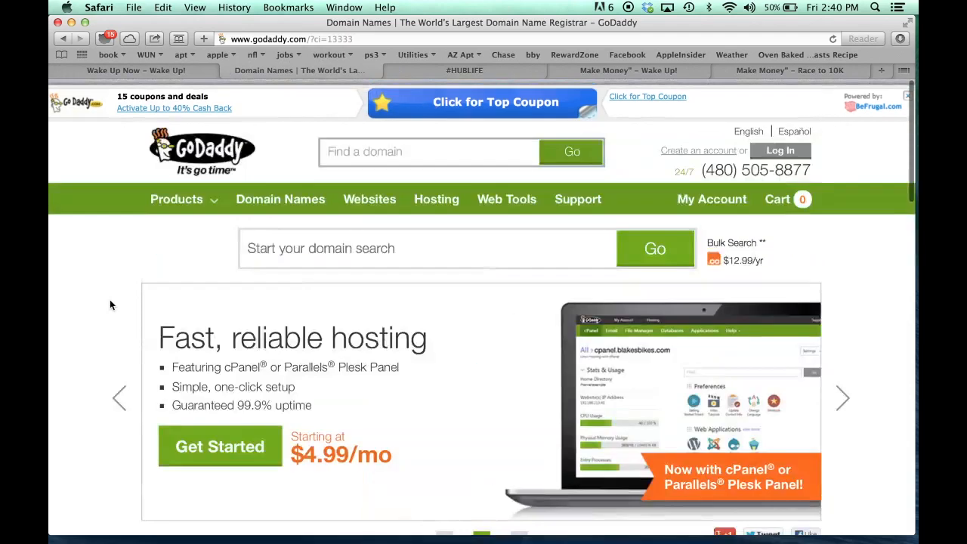
pyautogui.scroll(-2, 109, 304)
pyautogui.scroll(-3, 110, 304)
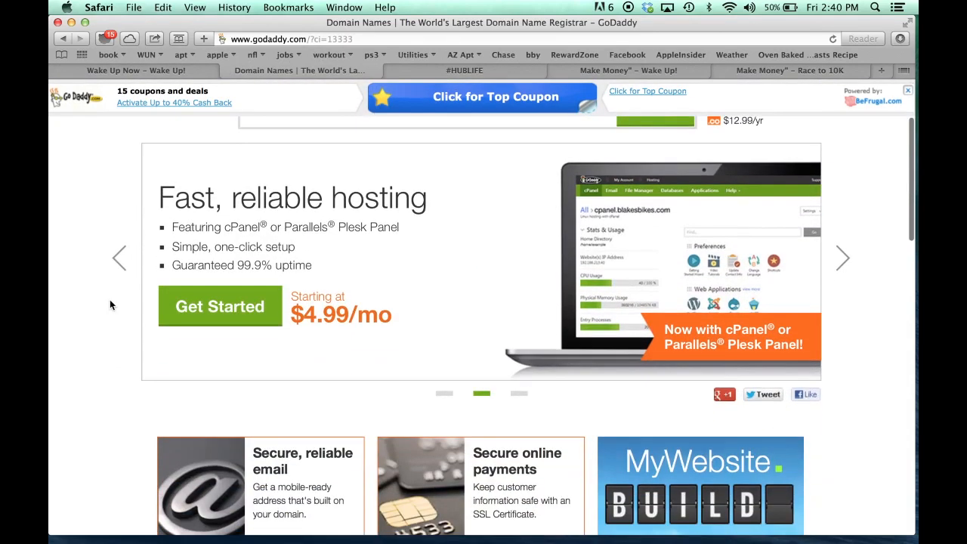
pyautogui.scroll(5, 110, 304)
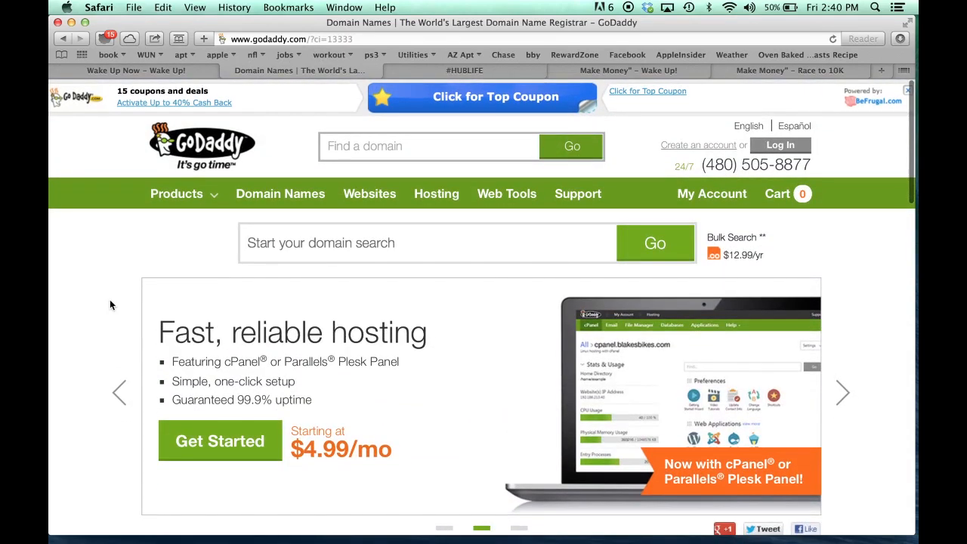
# Return to the live Wake Up Now page showing the 18:59 presentation video and application form
pyautogui.click(161, 72)
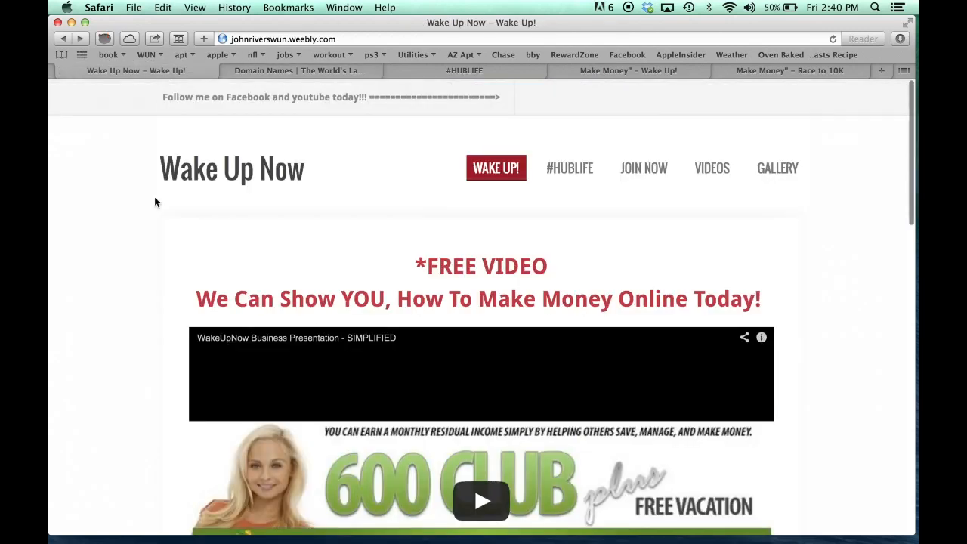
pyautogui.scroll(-8, 140, 318)
pyautogui.scroll(-10, 140, 318)
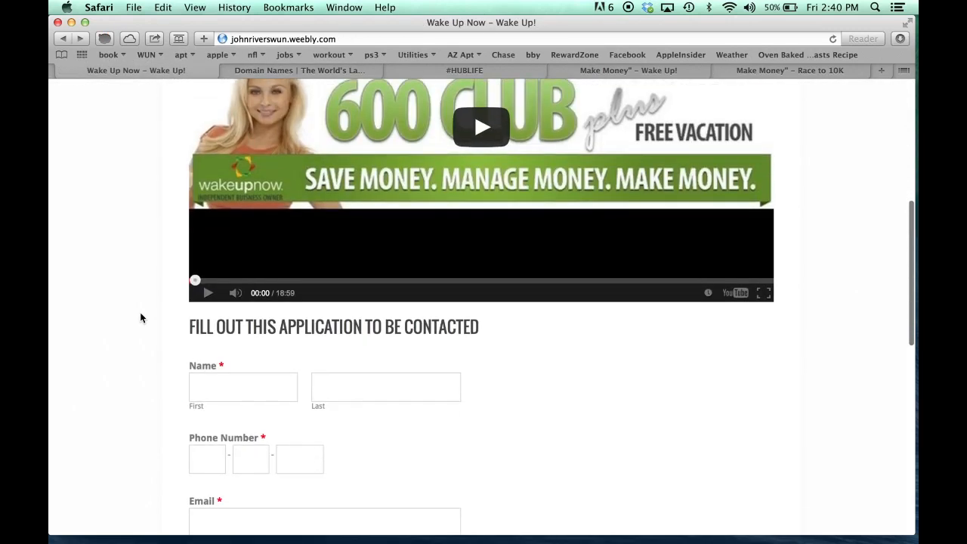
pyautogui.scroll(18, 140, 317)
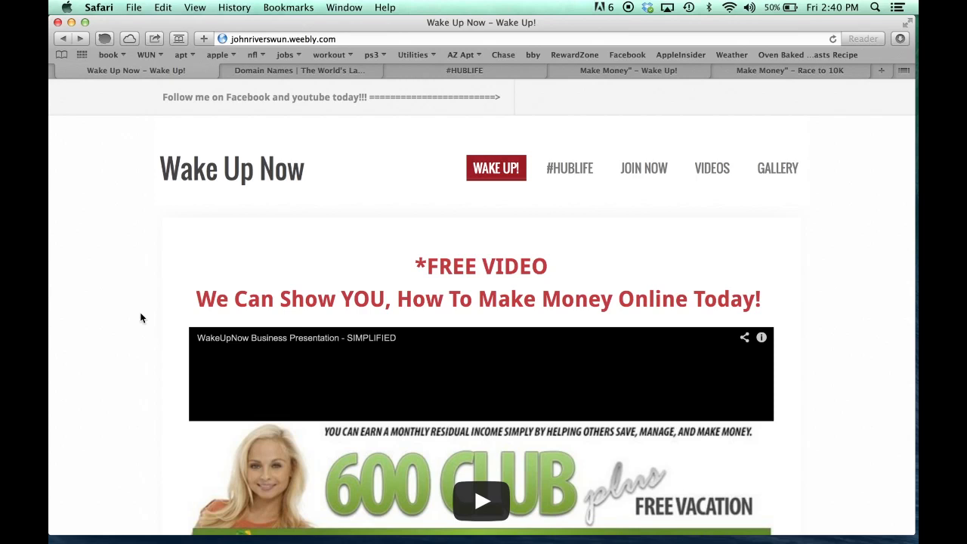
pyautogui.scroll(-5, 140, 313)
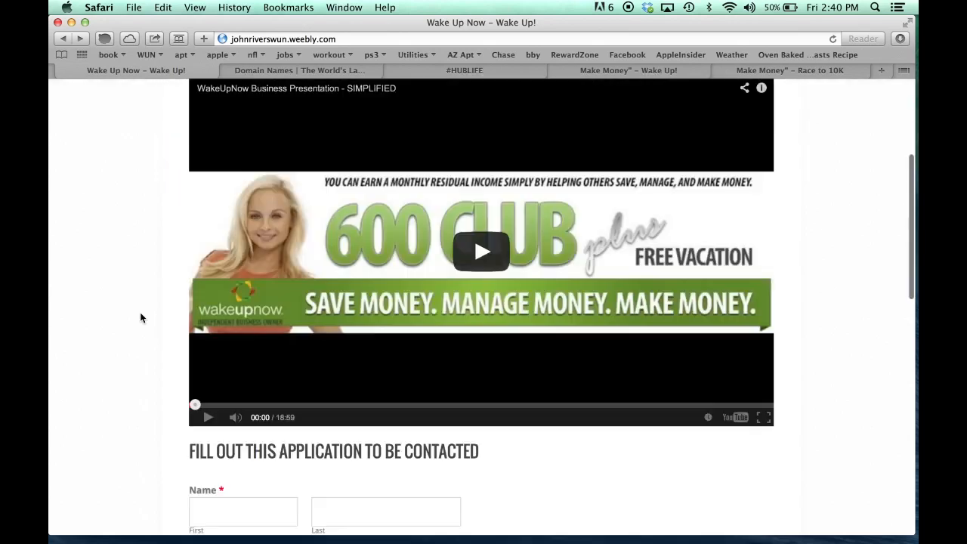